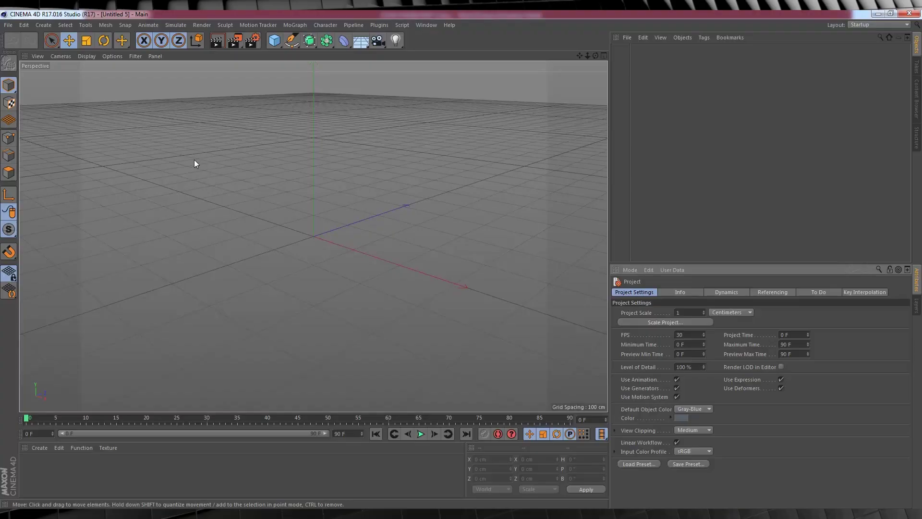
Open waving.fbx from the MODELS folder and accept the default FBX import settings
click(9, 25)
click(19, 49)
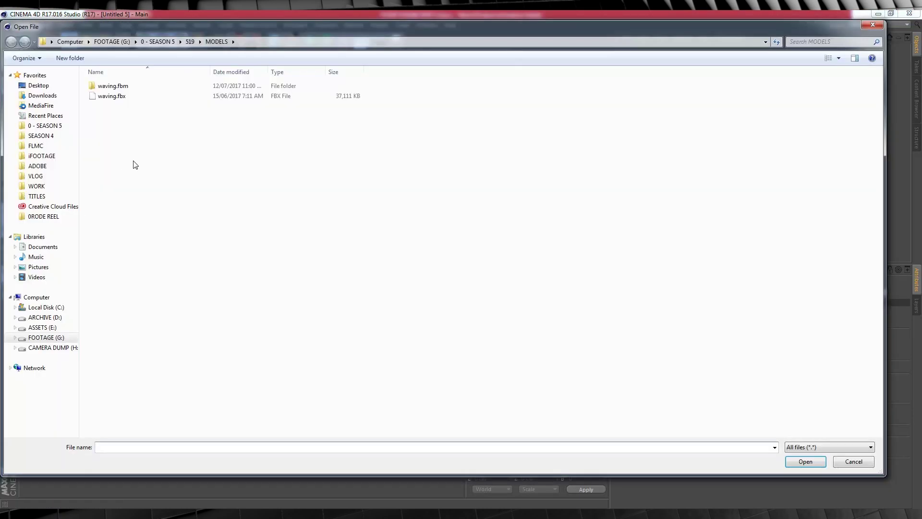
click(111, 96)
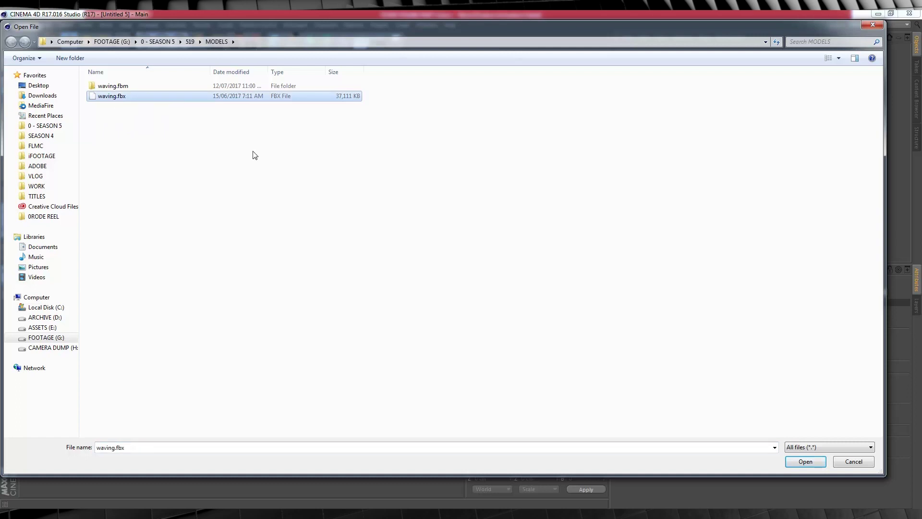
click(806, 461)
drag(786, 297, 360, 112)
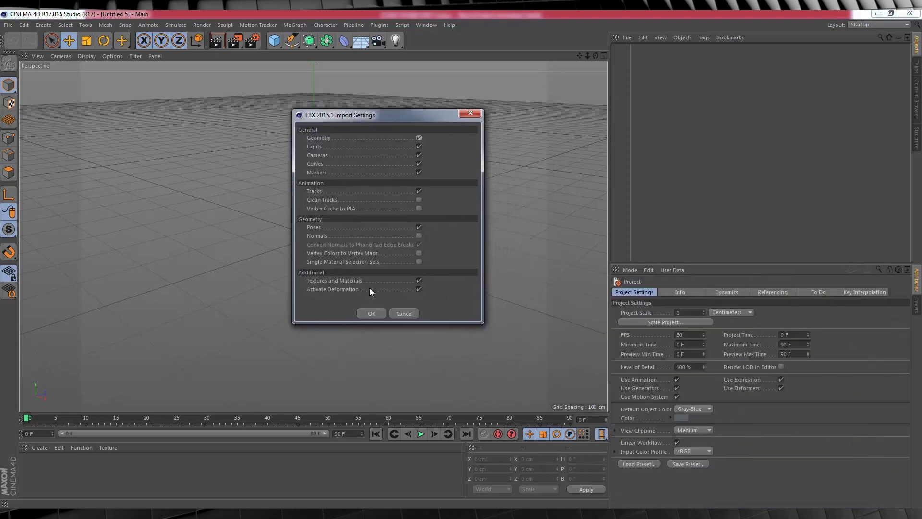
click(372, 313)
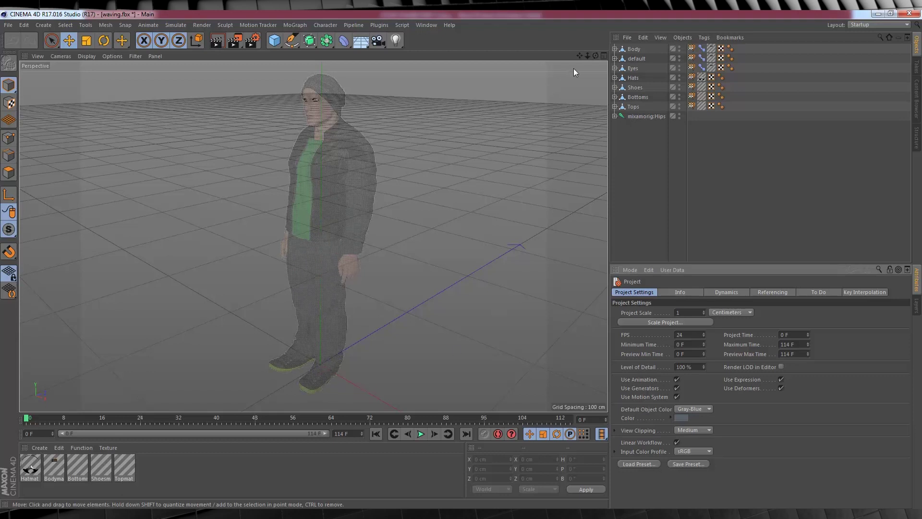
View the character from the front and display the project settings to check the frame rate
drag(595, 56, 557, 58)
alt+drag(313, 236, 313, 235)
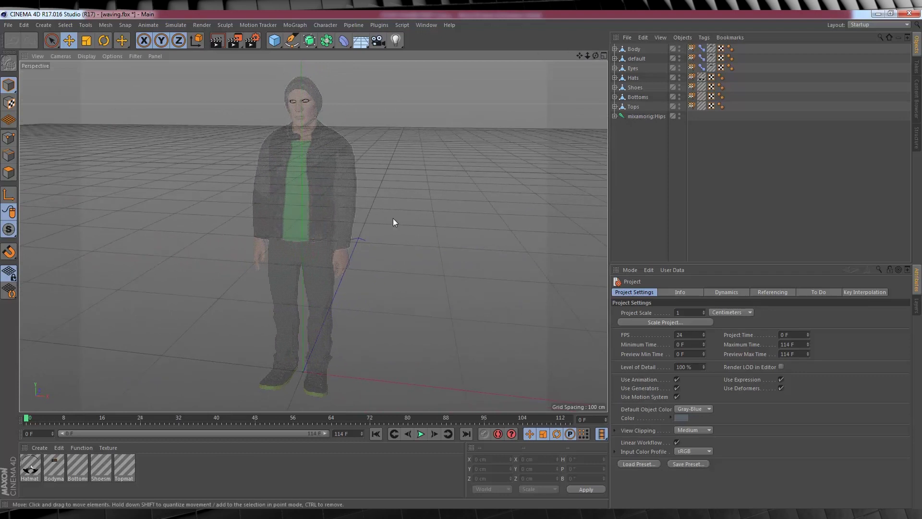
click(23, 25)
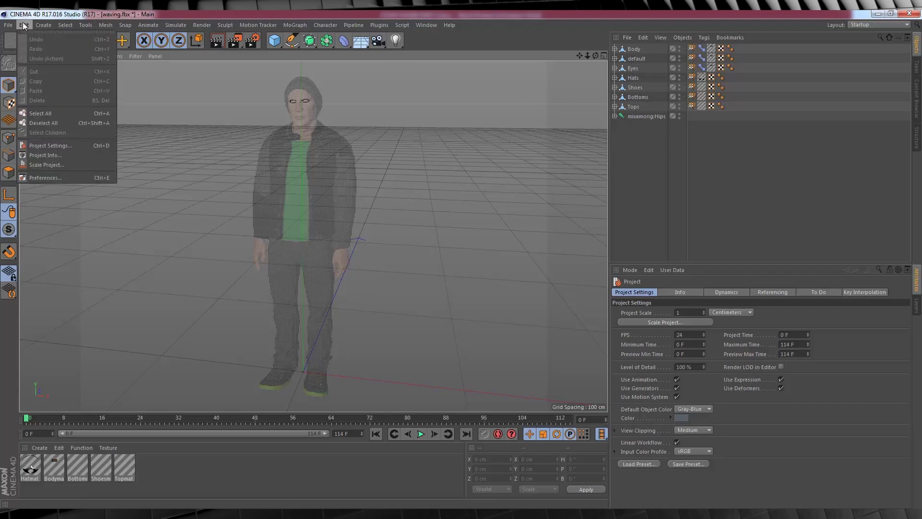
click(44, 146)
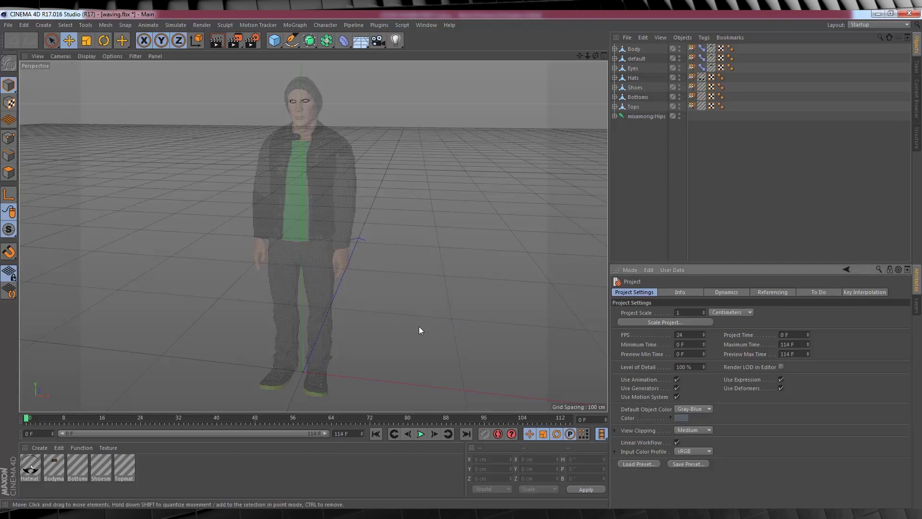
Set the render output to the HDTV 1080 24 film/video preset and close the render settings
click(252, 41)
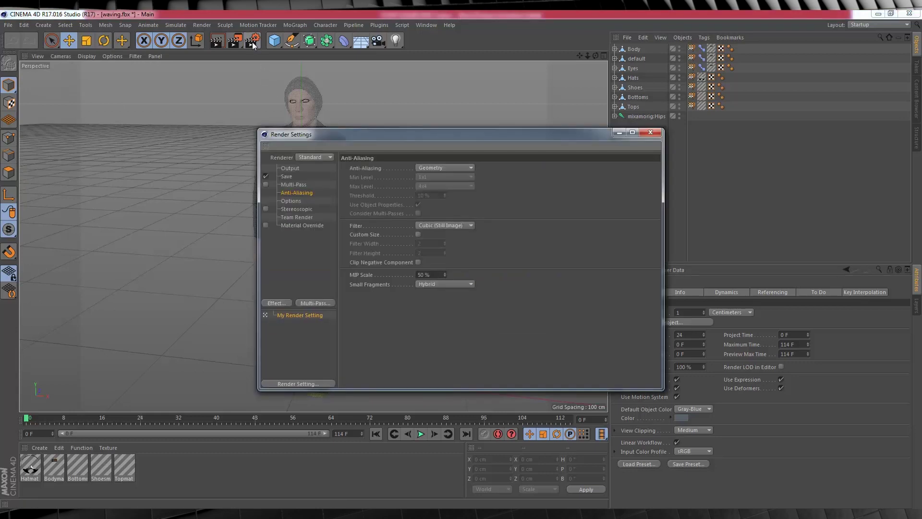
click(290, 168)
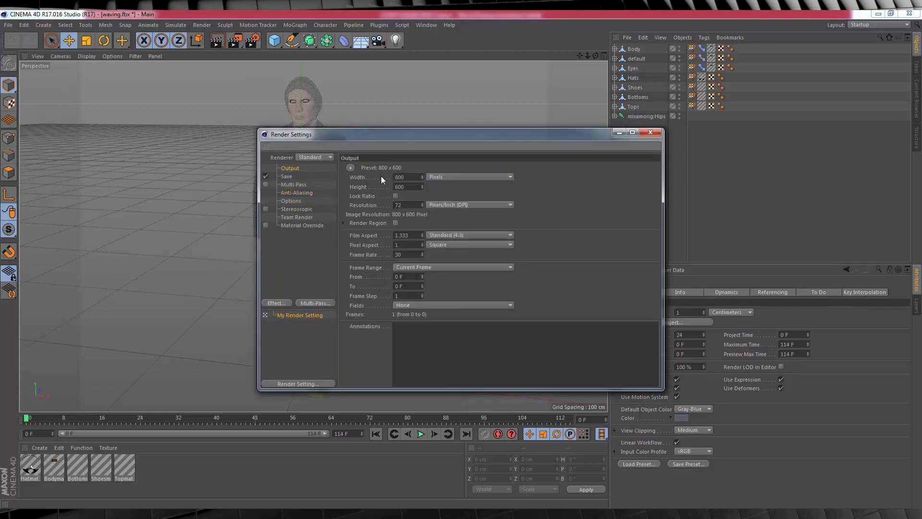
click(350, 168)
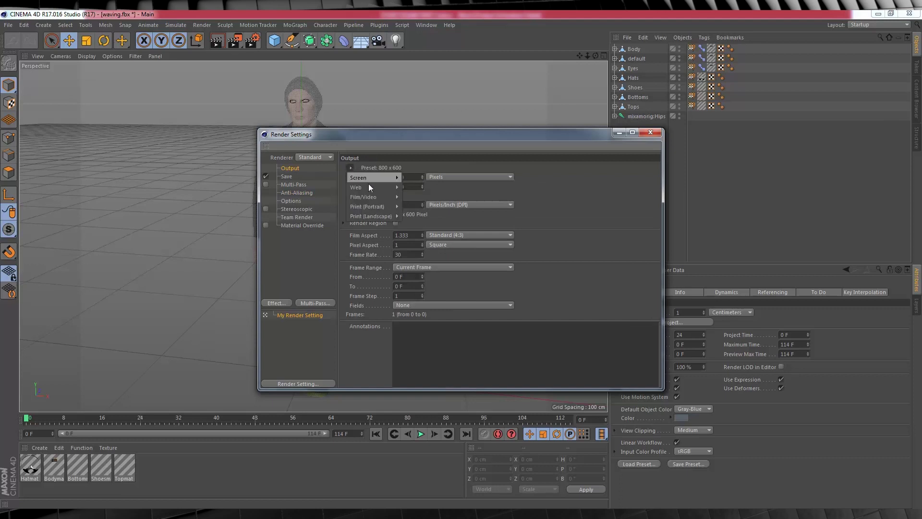
mouse_move(369, 197)
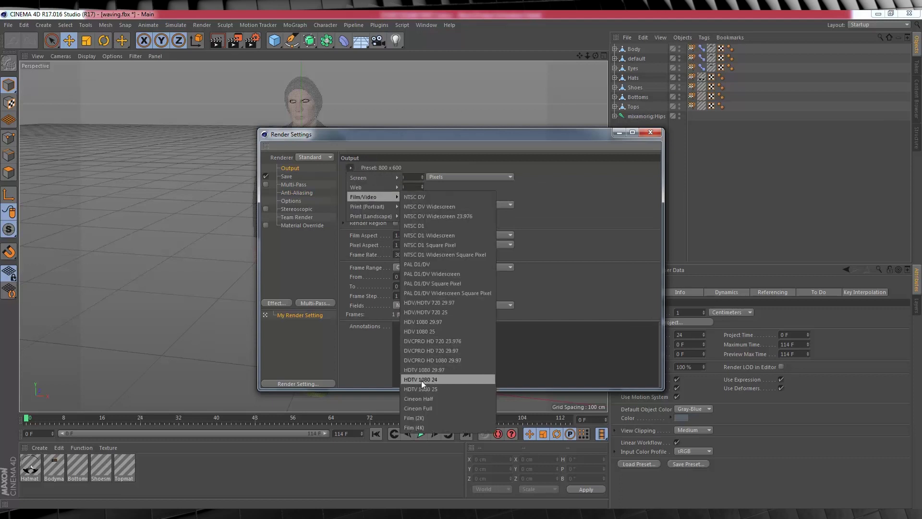
click(447, 379)
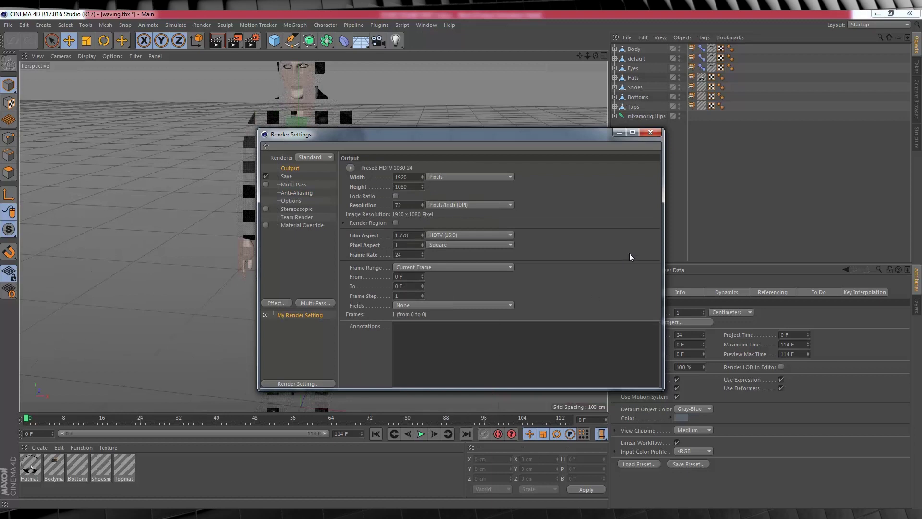
click(651, 133)
Play the imported character's animation and inspect its textures up close
drag(586, 56, 593, 67)
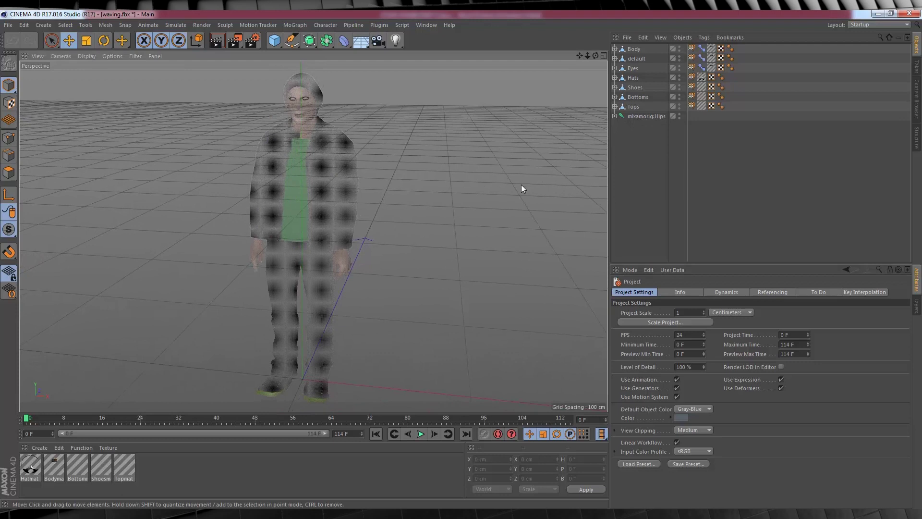
click(421, 434)
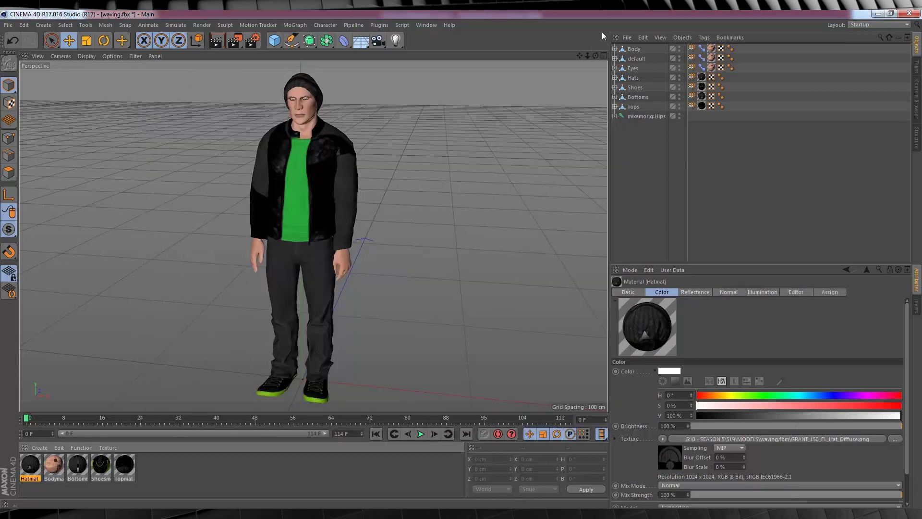
drag(587, 56, 314, 236)
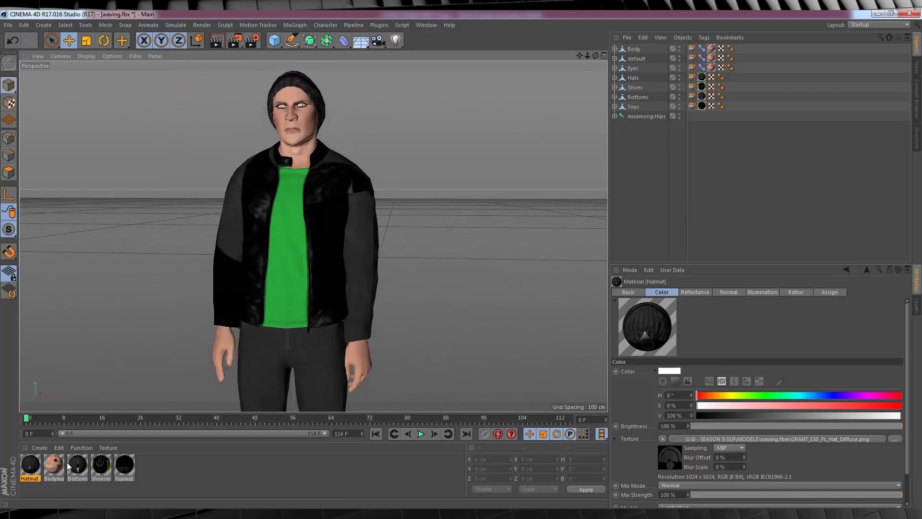
Delete all five imported materials: Hatmat, Bodymat, Bottommat, Shoesmat and Topmat
click(192, 465)
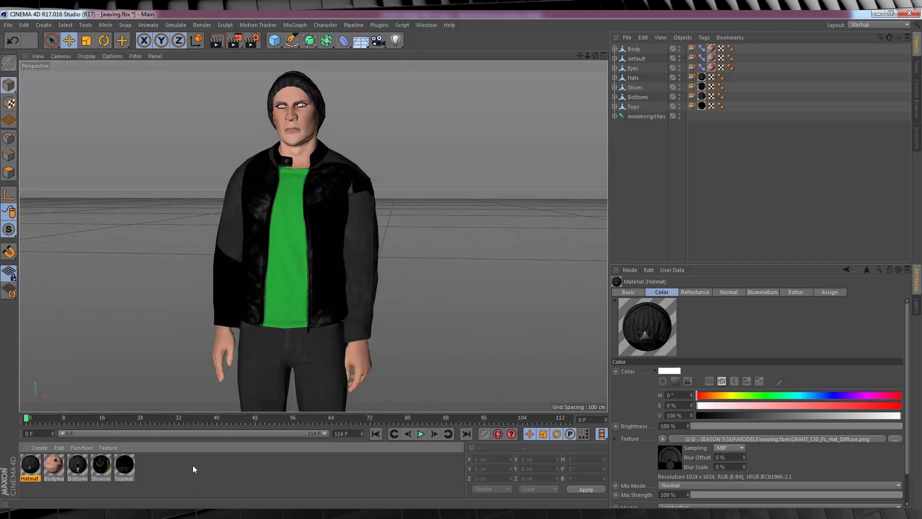
drag(187, 457, 27, 486)
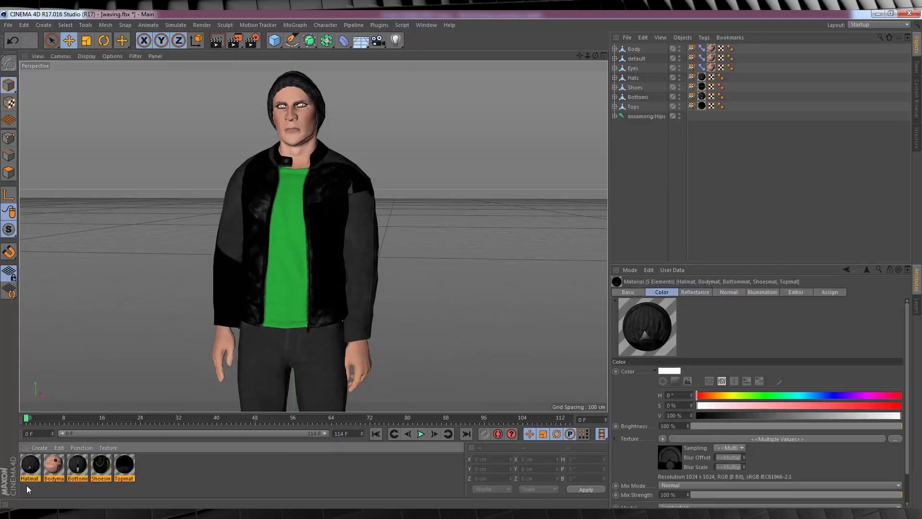
key(Delete)
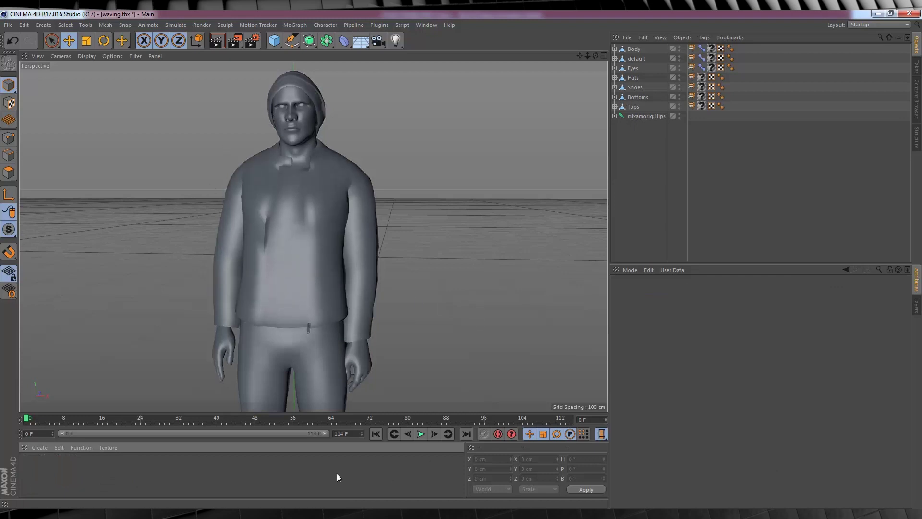
Add an omni light to the scene and set its shadow to Shadow Maps (Soft)
drag(399, 45, 433, 54)
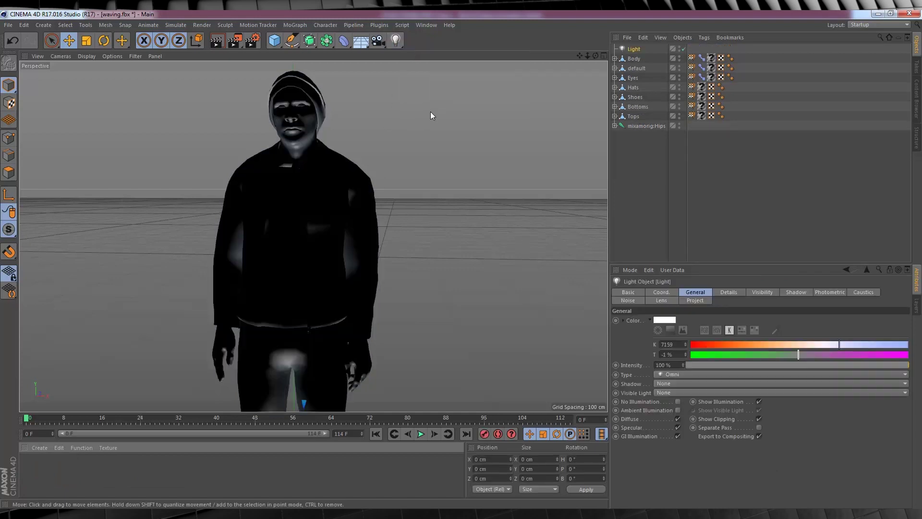
drag(596, 55, 300, 236)
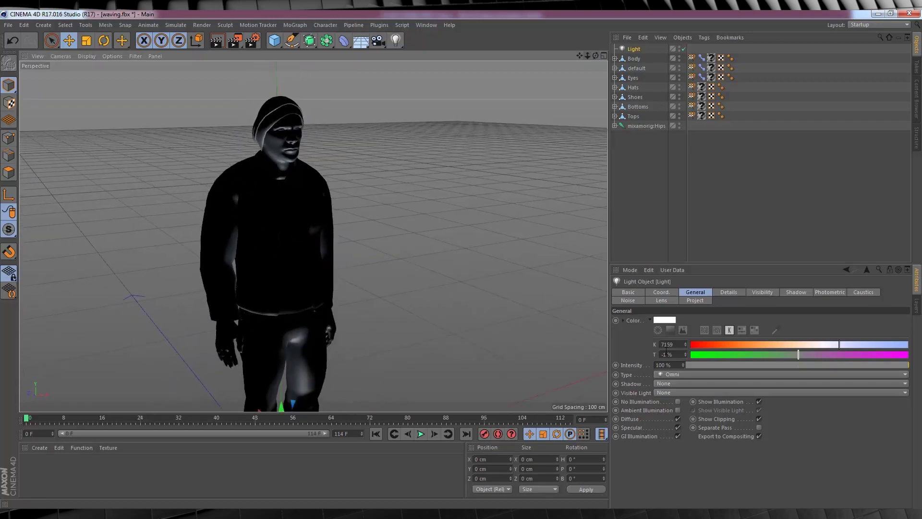
click(686, 384)
click(687, 403)
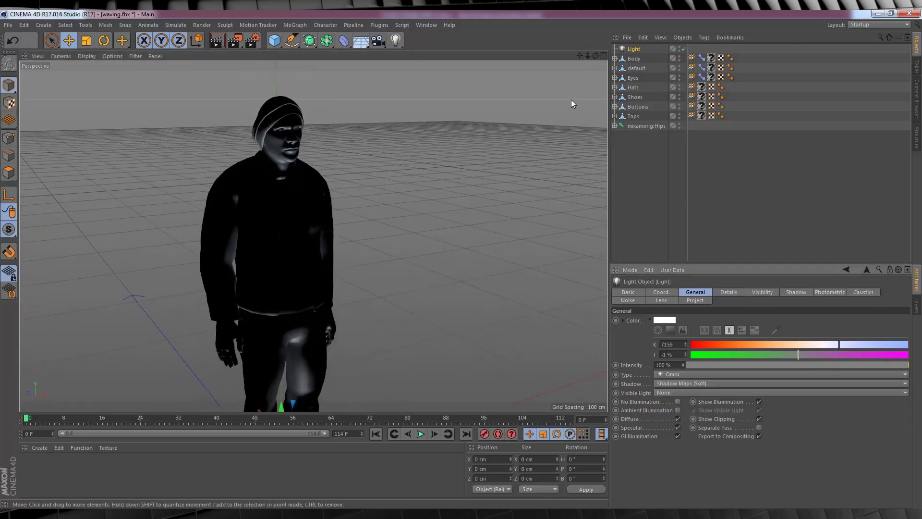
Move the light up and out in front of the character, to about X 43, Y 113, Z -129 cm
drag(586, 55, 333, 307)
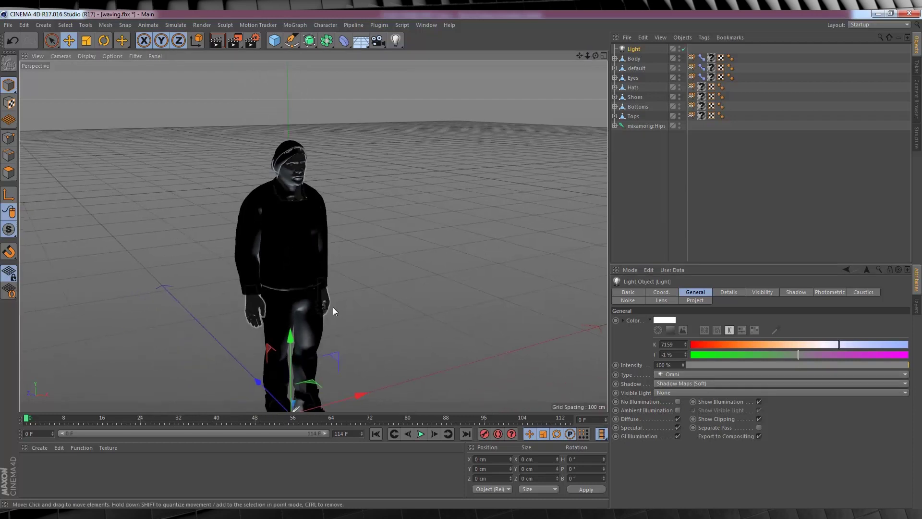
drag(266, 387, 294, 405)
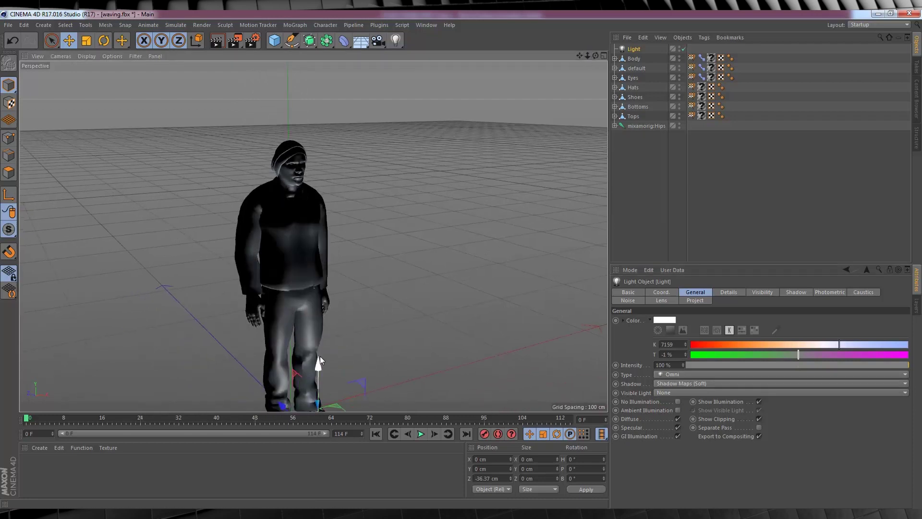
drag(319, 360, 320, 223)
drag(378, 256, 439, 253)
drag(361, 243, 455, 307)
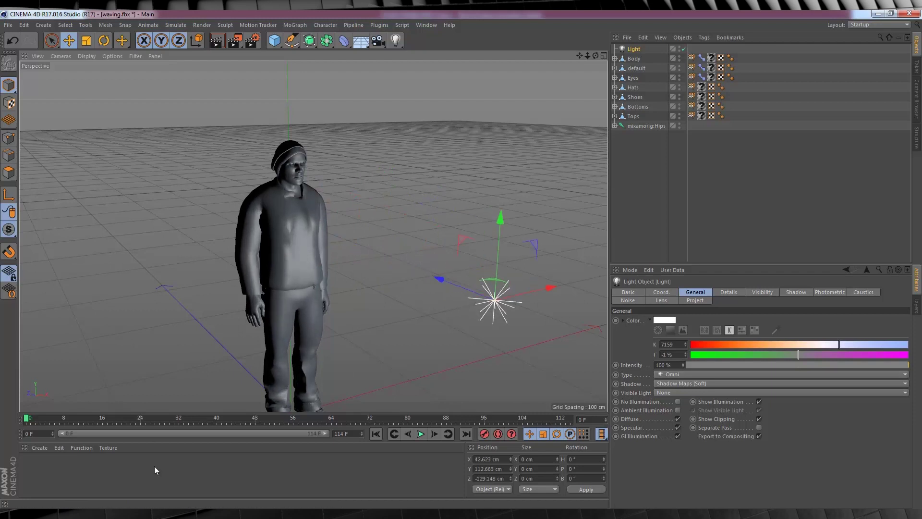
Create a new default material and open its name for editing
double_click(87, 472)
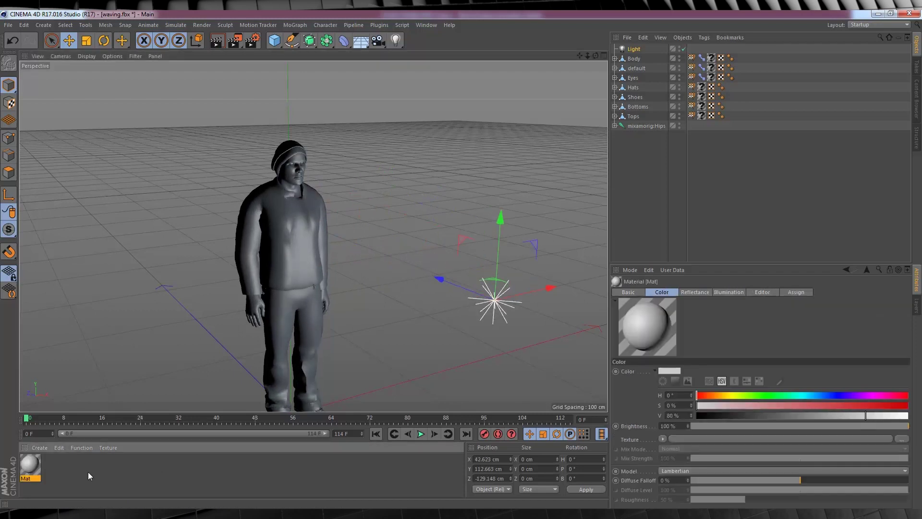
double_click(26, 478)
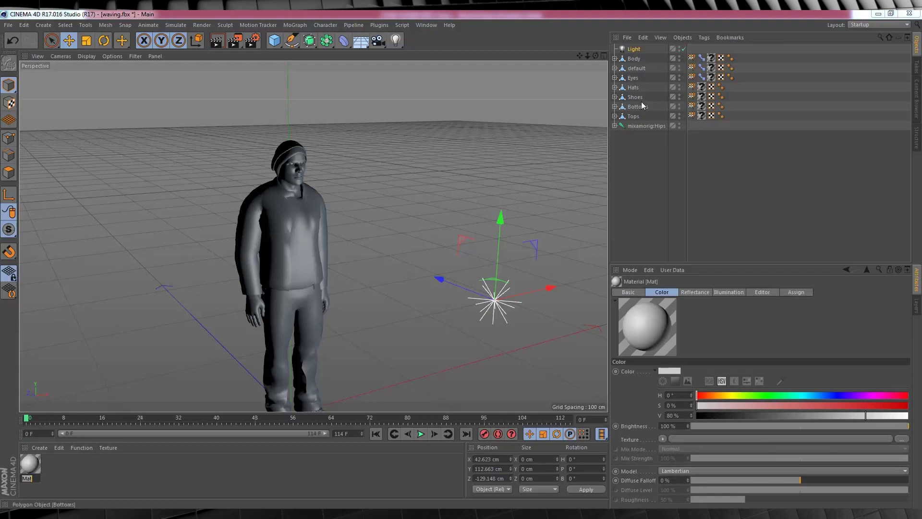
Rename the polygon object "default" to "lashes"
click(638, 68)
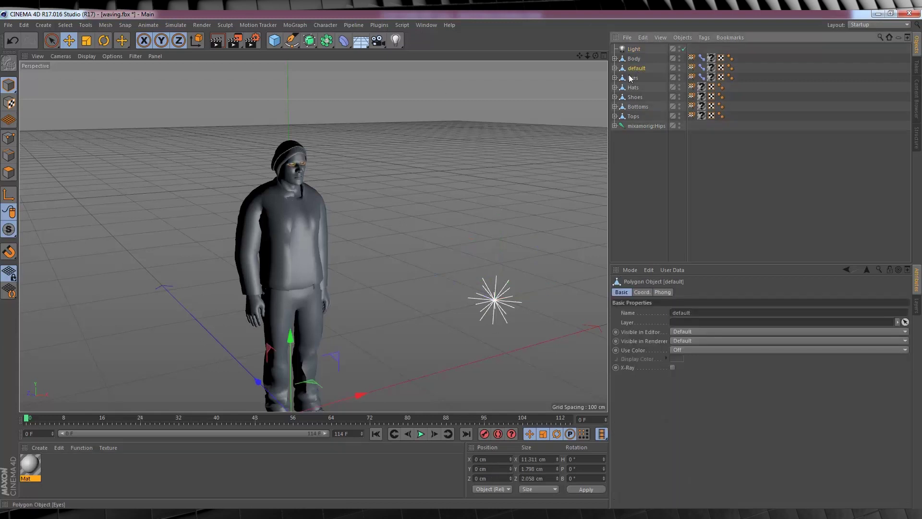
double_click(638, 68)
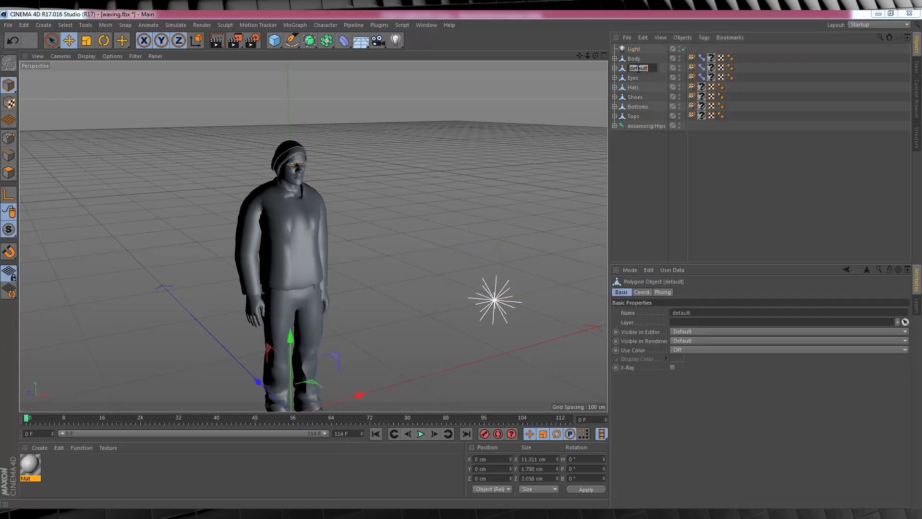
key(BackSpace)
text(lashes)
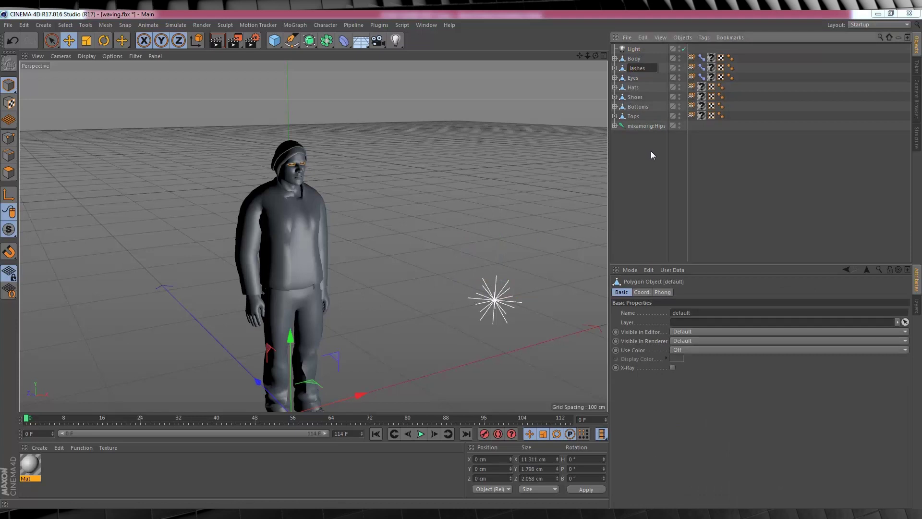
key(Return)
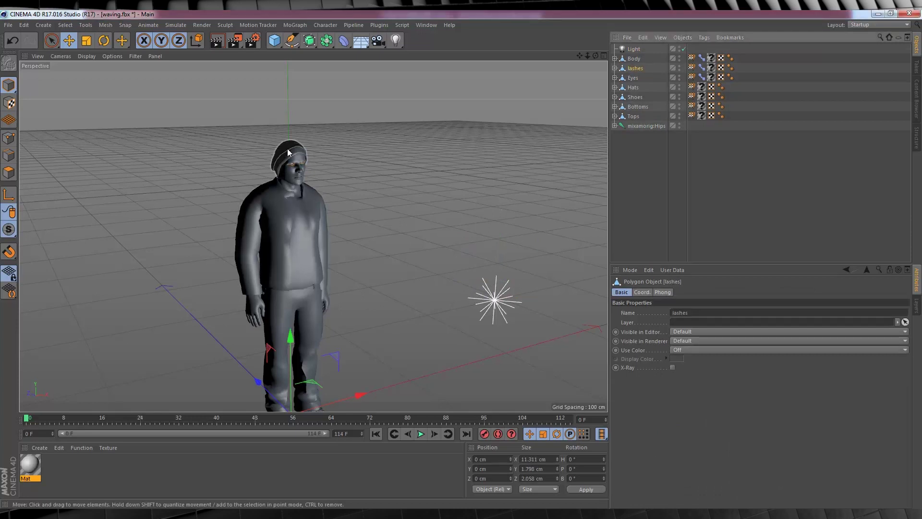
Select the body, lashes, eyes, hats, shoes and bottoms objects in turn to examine which character part each one covers
click(631, 59)
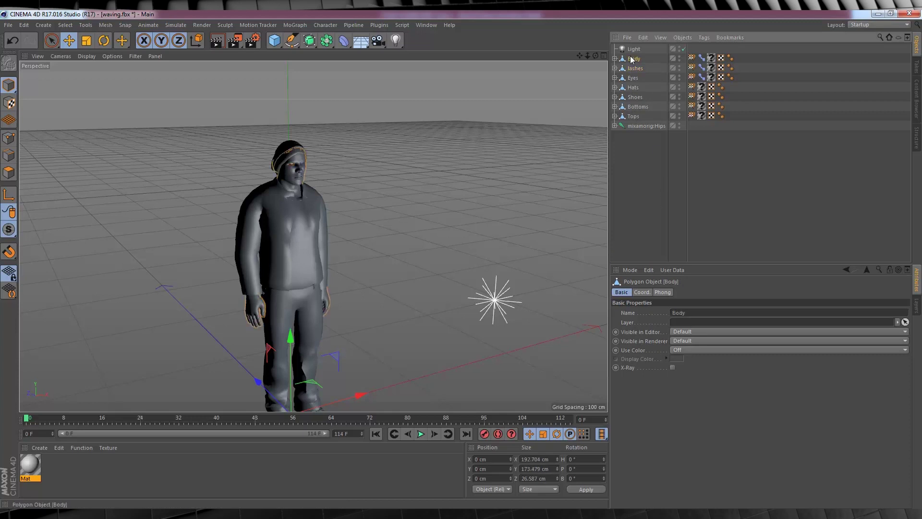
click(637, 69)
click(633, 78)
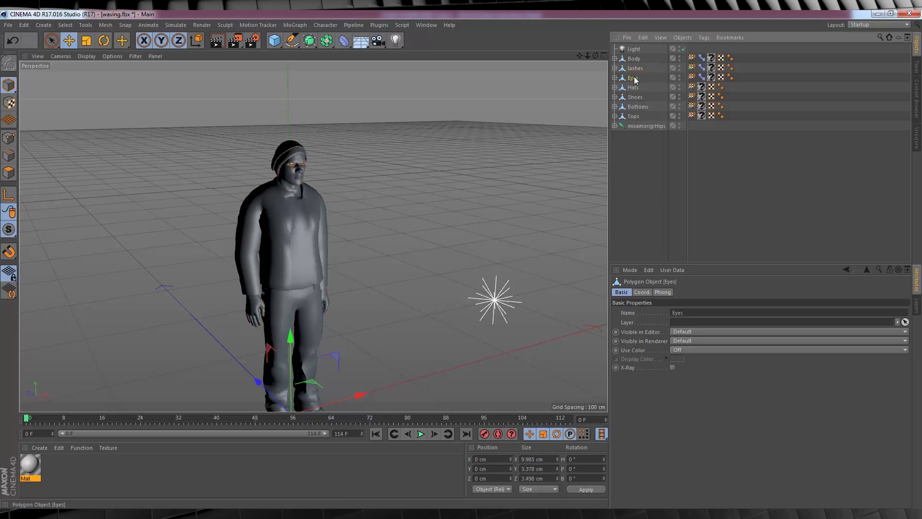
click(633, 88)
click(635, 97)
click(638, 110)
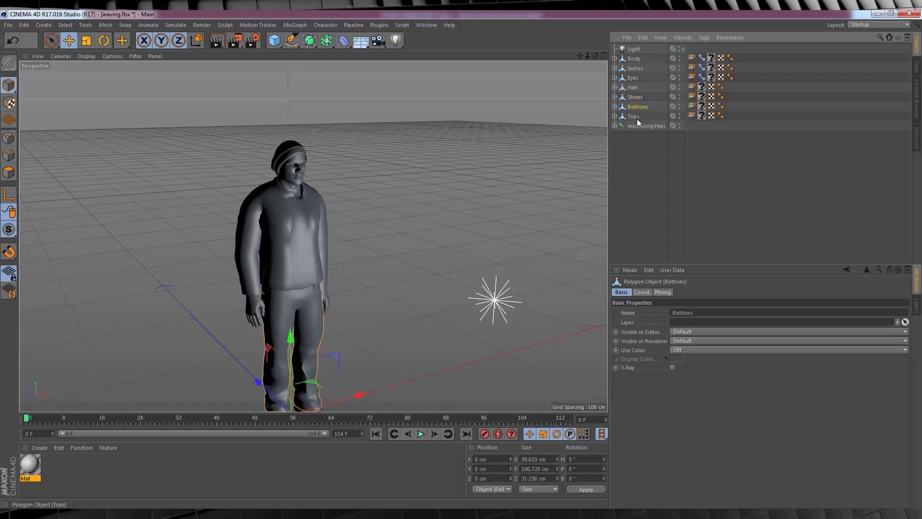
Rename the new material "body" and assign it to the Body object in place of its imported material
click(634, 59)
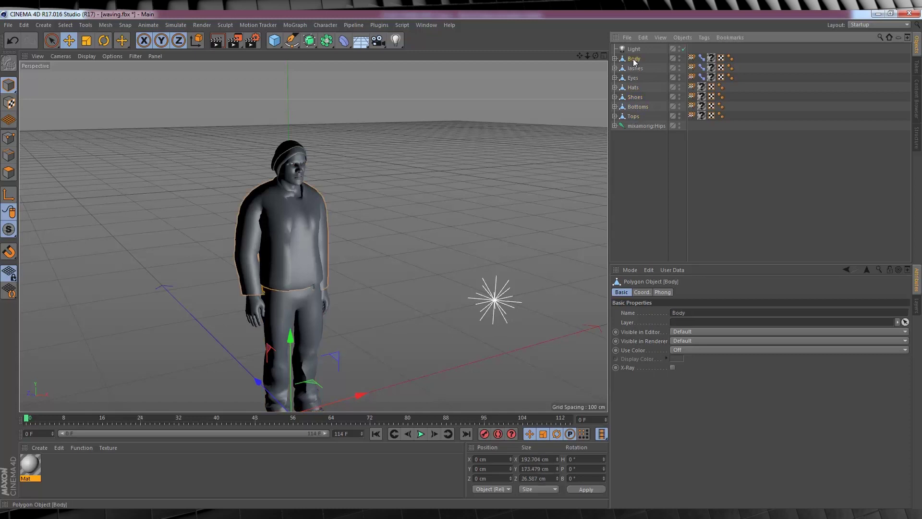
click(27, 478)
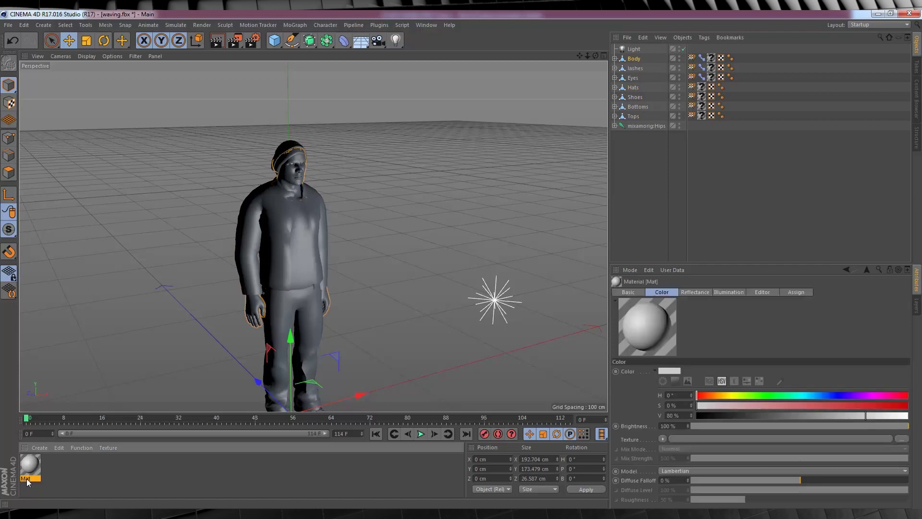
double_click(27, 479)
text(body)
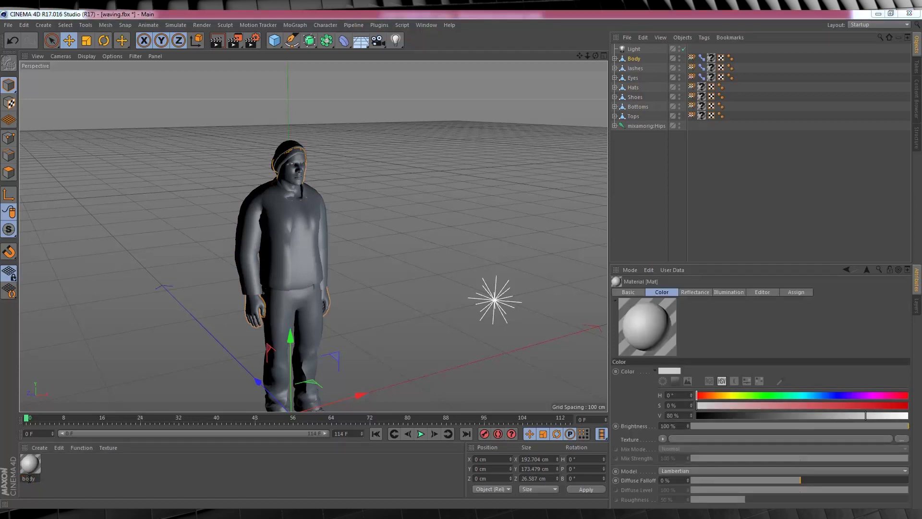
key(Return)
mouse_move(31, 462)
mouse_down()
mouse_move(486, 274)
mouse_move(588, 148)
mouse_move(784, 64)
mouse_move(712, 59)
mouse_up()
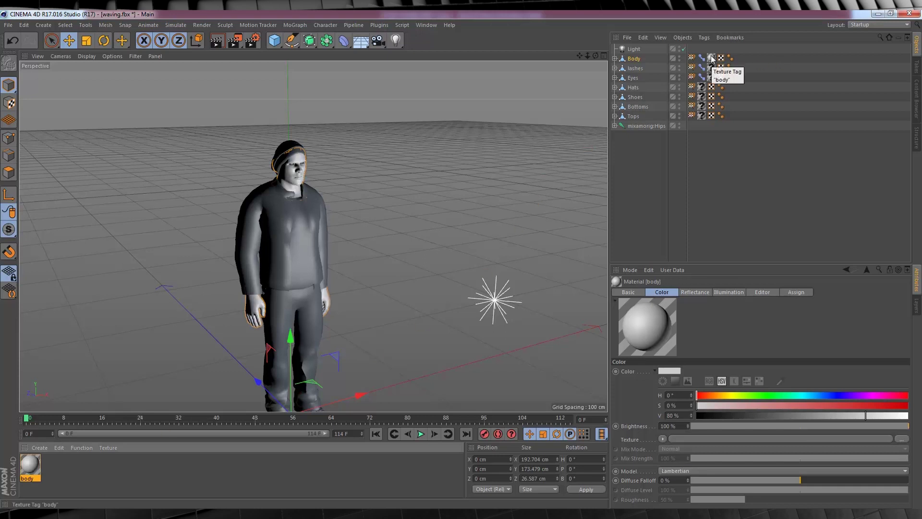
Load GRANT_150_FL_Body_Diffuse.png from the waving.fbm folder as the body material's color texture, without copying it to the project location
double_click(29, 464)
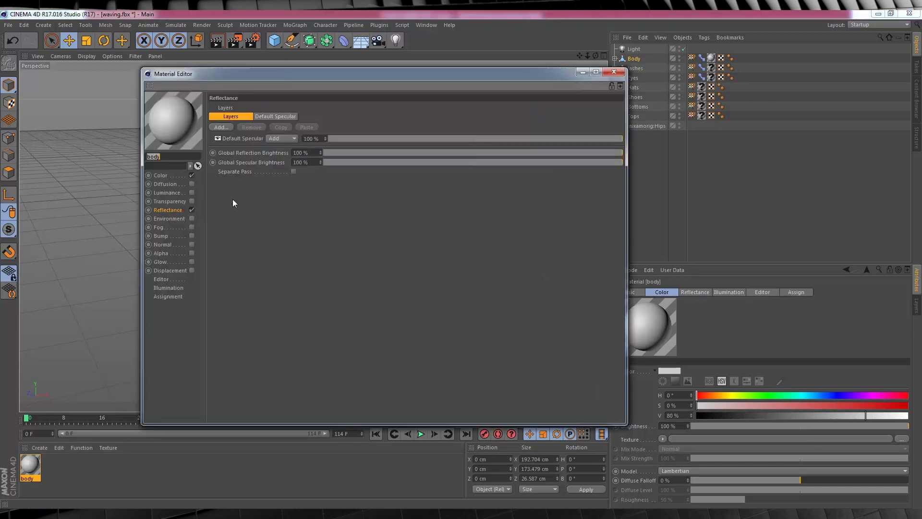
click(160, 174)
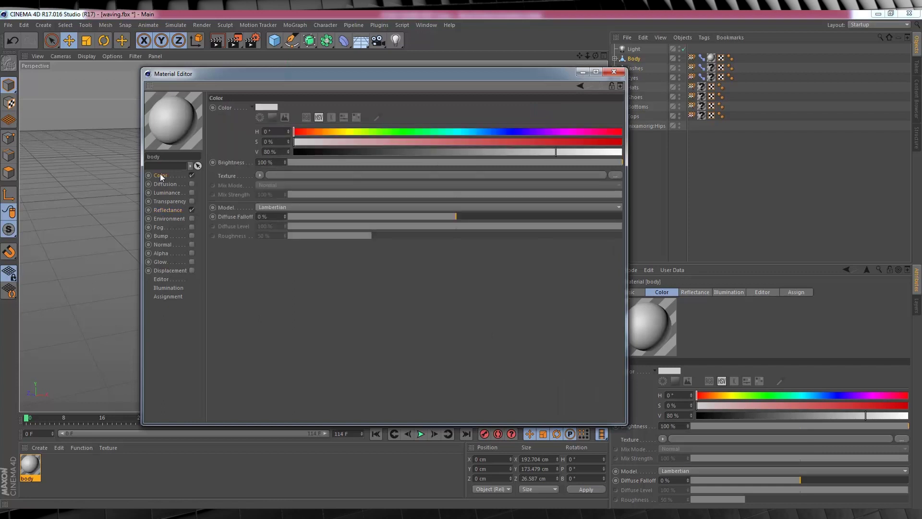
click(260, 174)
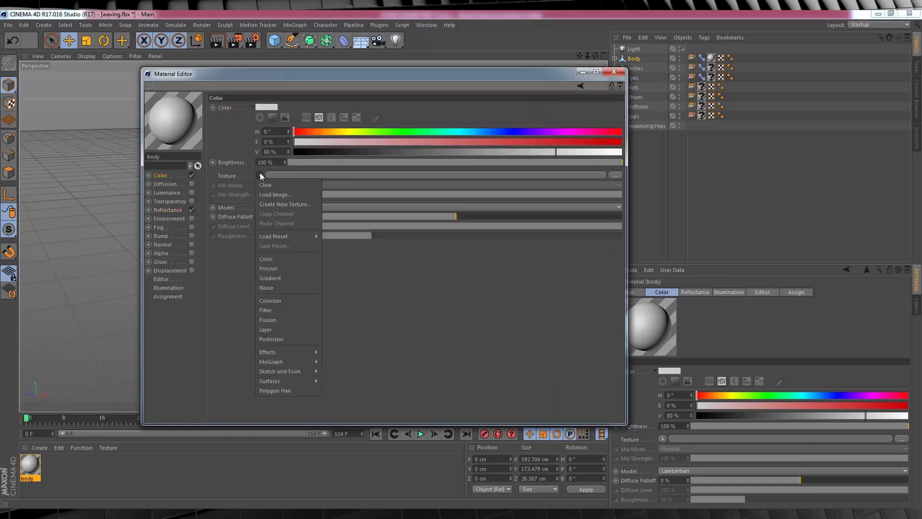
click(282, 194)
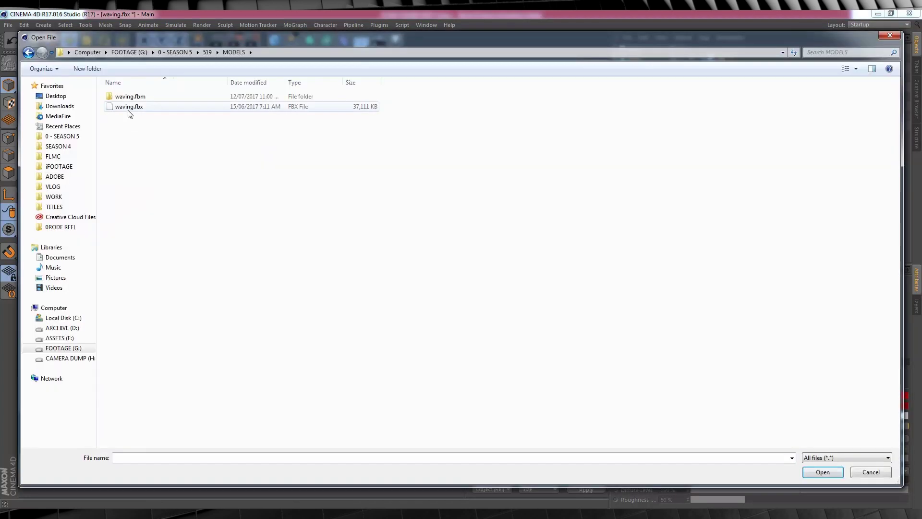
double_click(129, 96)
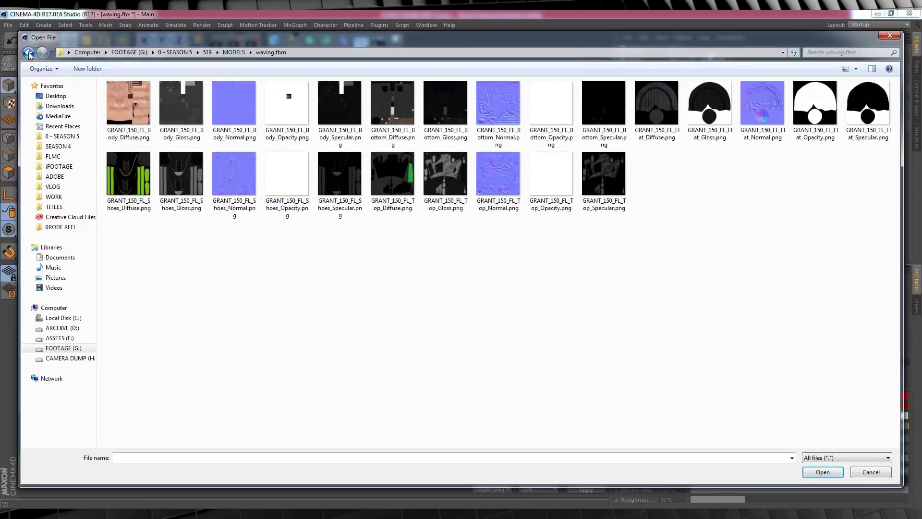
click(28, 51)
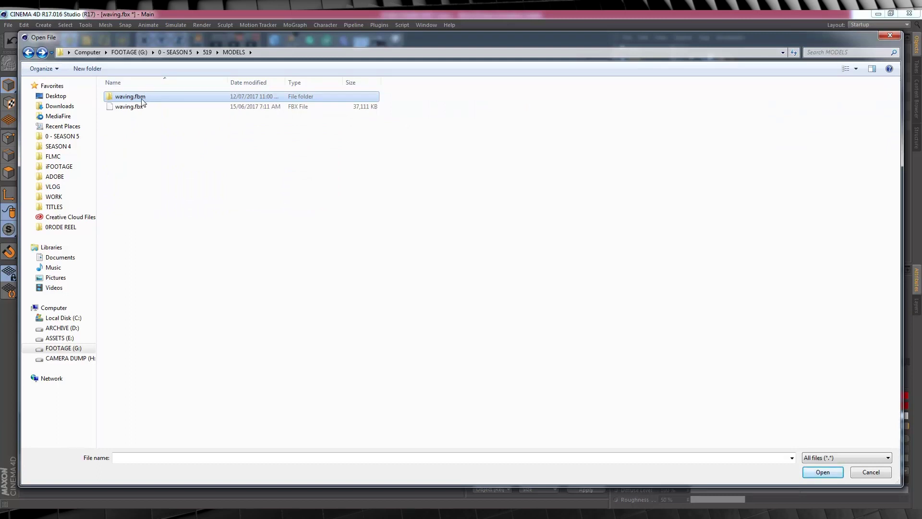
double_click(130, 96)
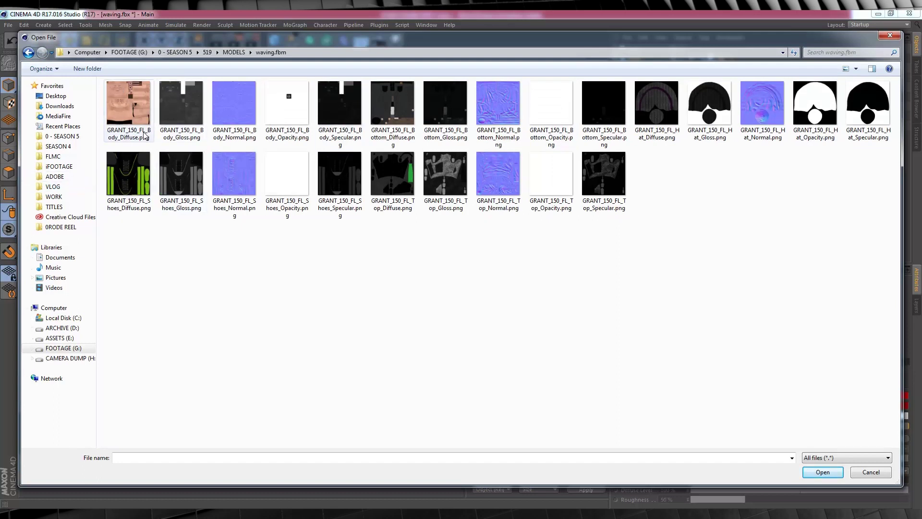
double_click(127, 102)
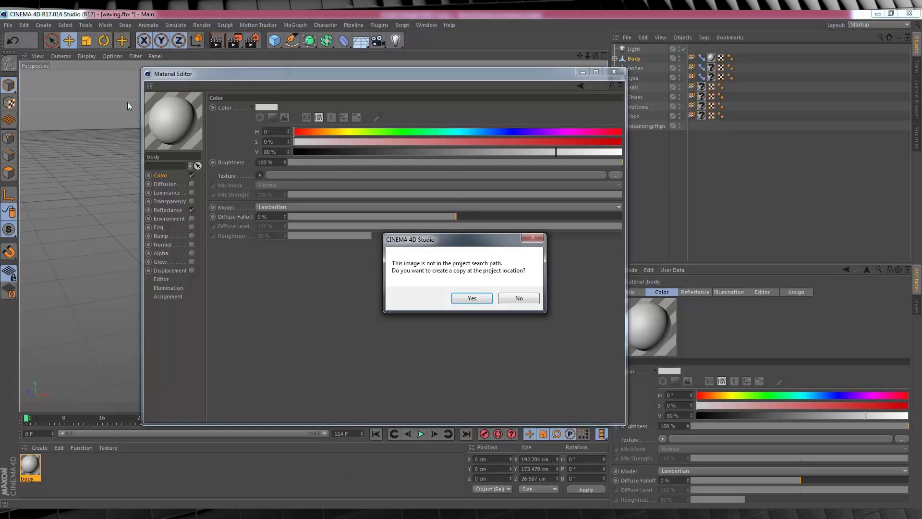
click(519, 298)
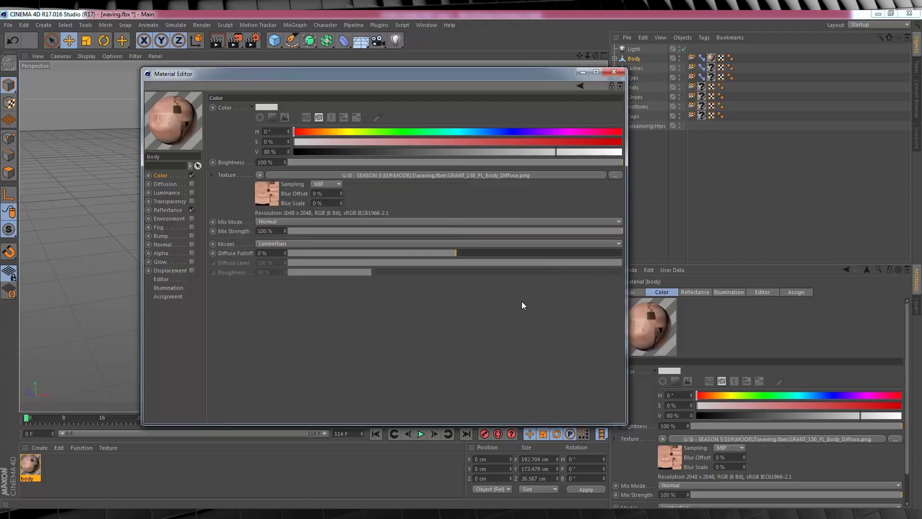
Enable the body material's Normal channel and load GRANT_150_FL_Body_Normal.png into it without making a project copy
click(162, 245)
click(192, 244)
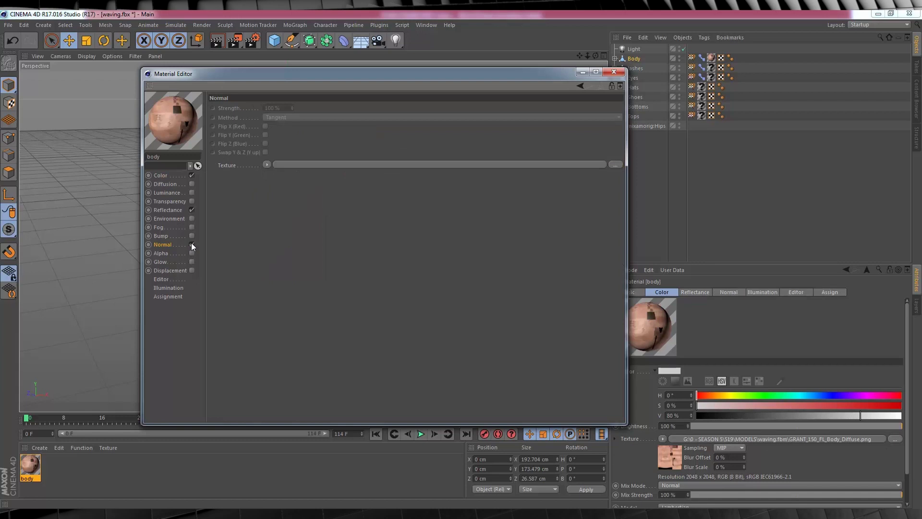
click(265, 165)
click(278, 185)
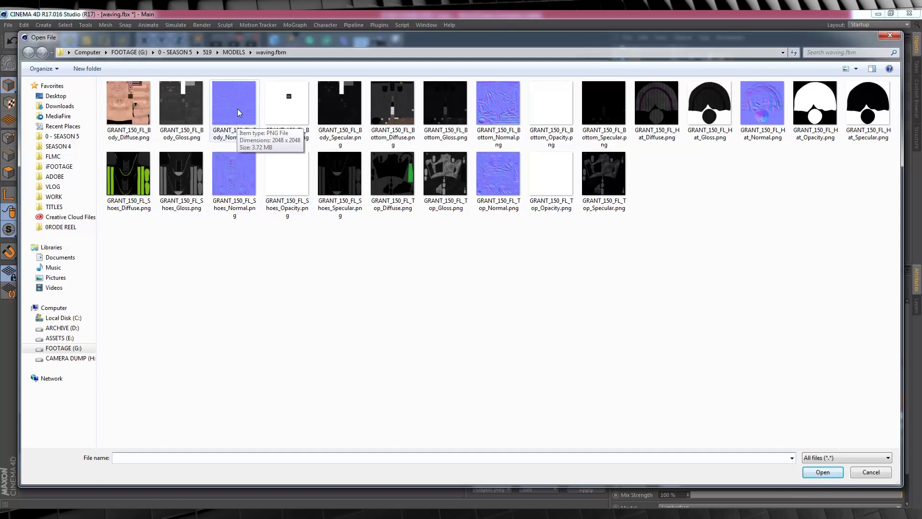
click(238, 112)
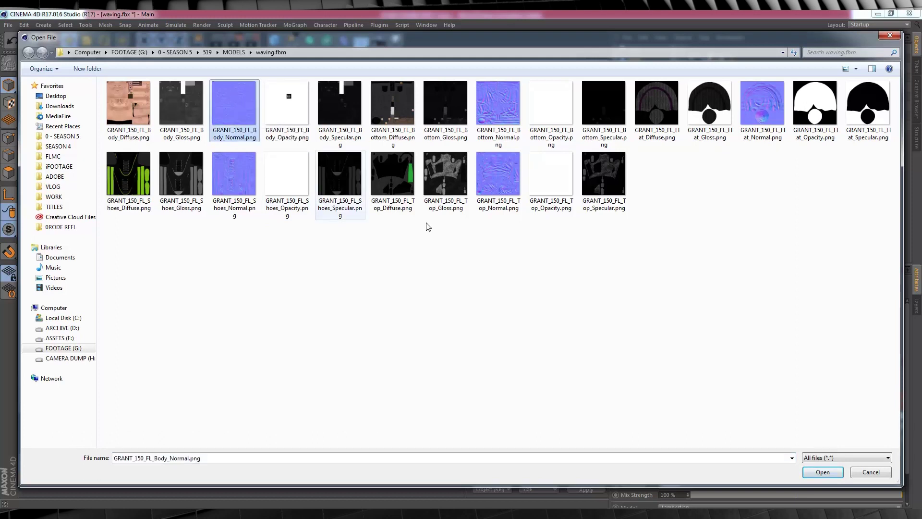
click(822, 472)
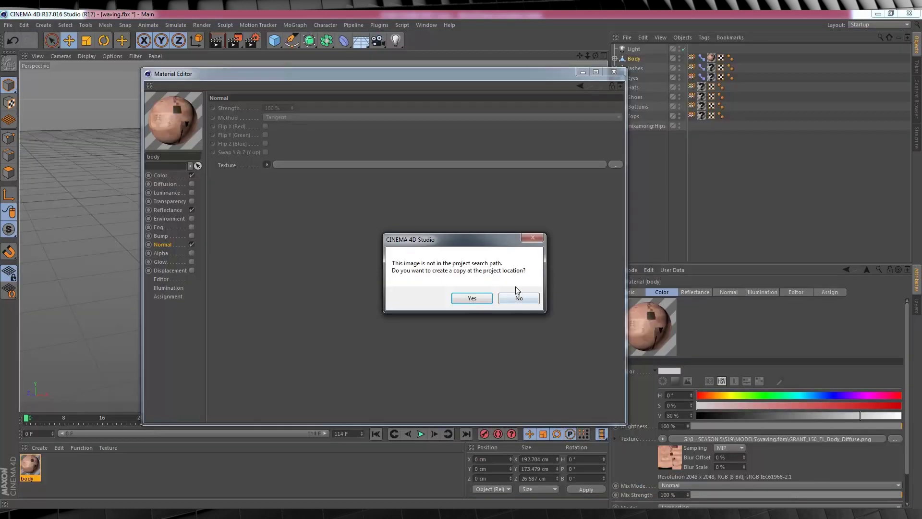
click(525, 298)
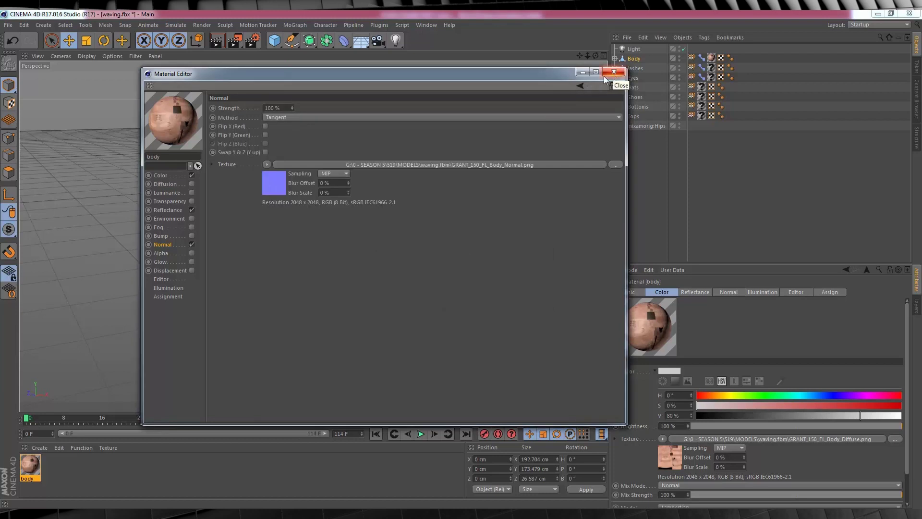
click(168, 210)
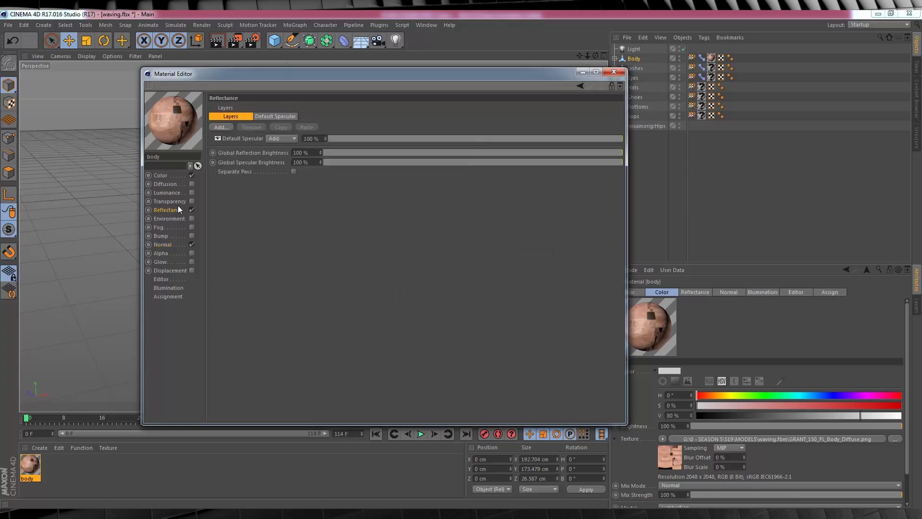
click(614, 72)
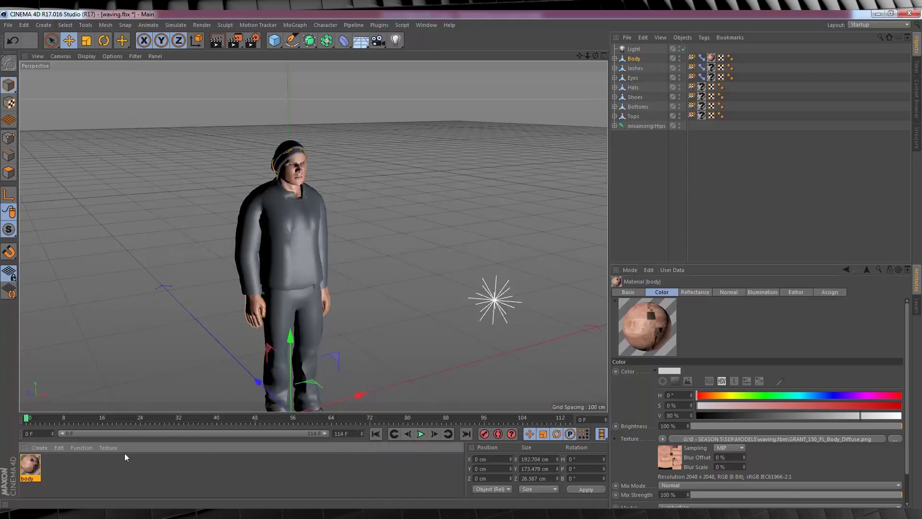
Create a new material named "lashes" and assign it to the lashes object in place of its imported material
double_click(56, 465)
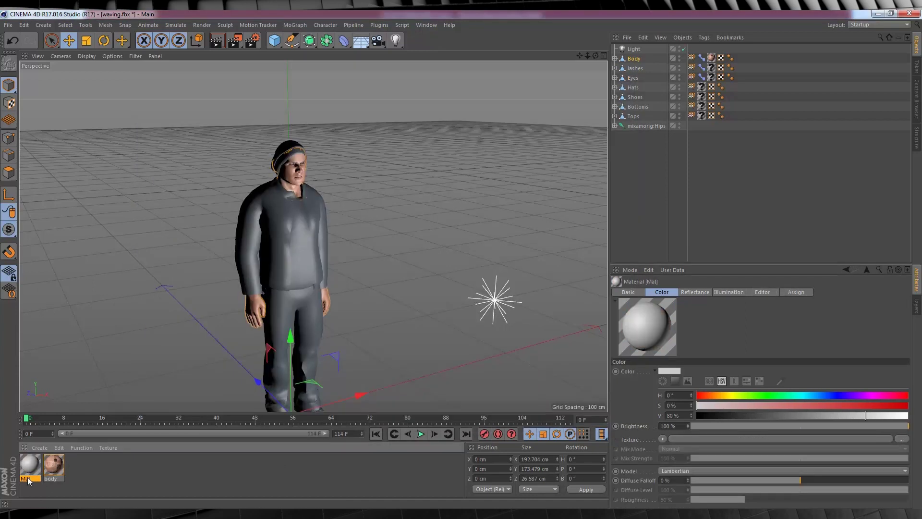
text(lashes)
key(Return)
drag(29, 463, 712, 71)
Load GRANT_150_FL_Body_Diffuse.png as the lashes material's color texture, declining the project copy
double_click(34, 464)
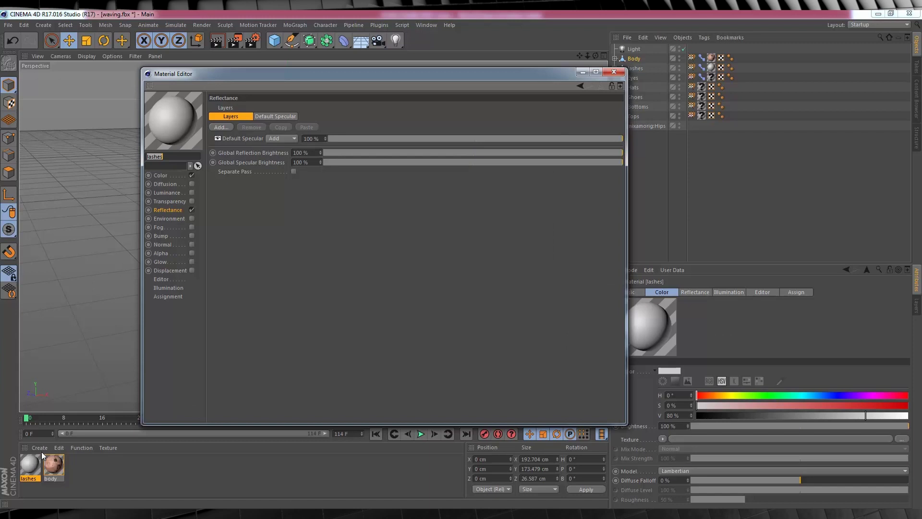
click(161, 176)
click(260, 175)
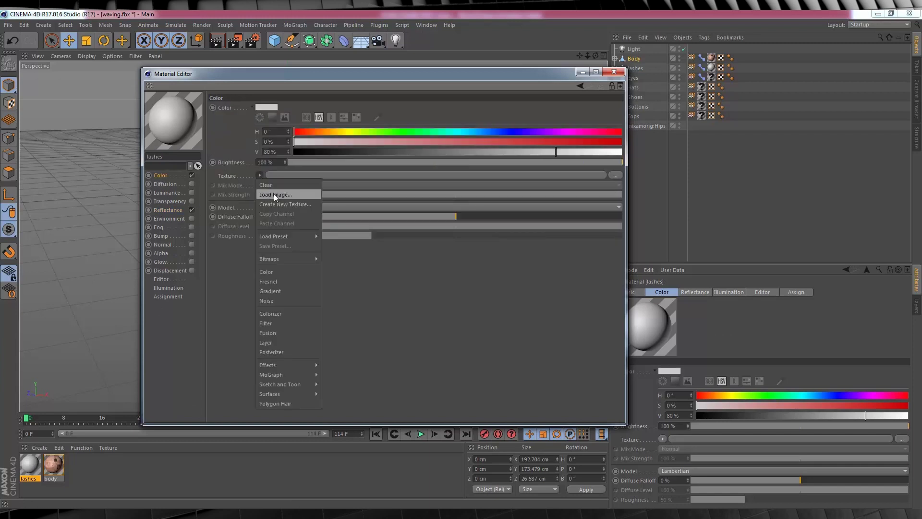
click(273, 194)
double_click(120, 107)
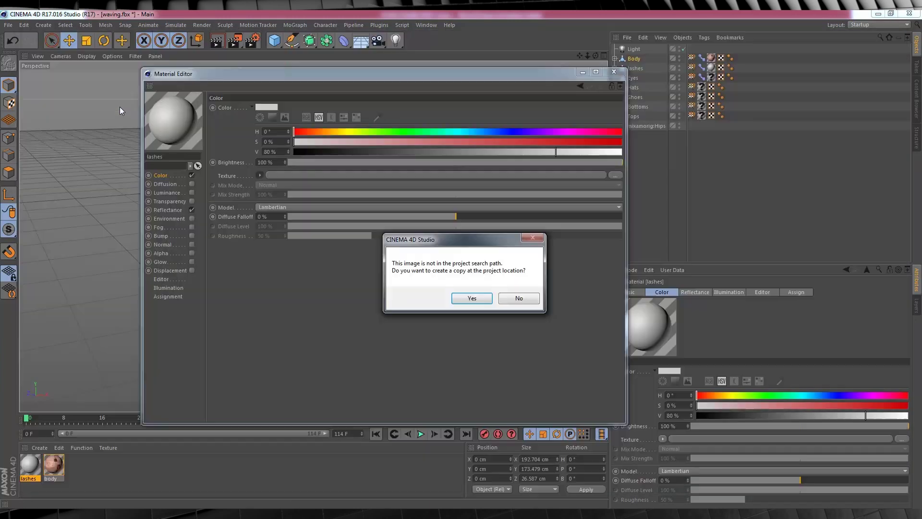
click(519, 298)
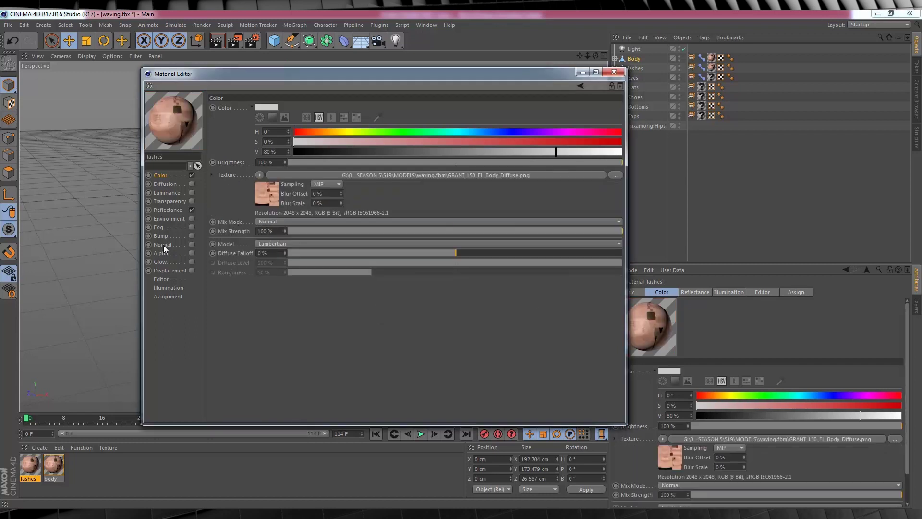
Enable the lashes material's Normal channel and load GRANT_150_FL_Body_Normal.png into it, declining the project copy
click(163, 245)
click(191, 244)
click(268, 165)
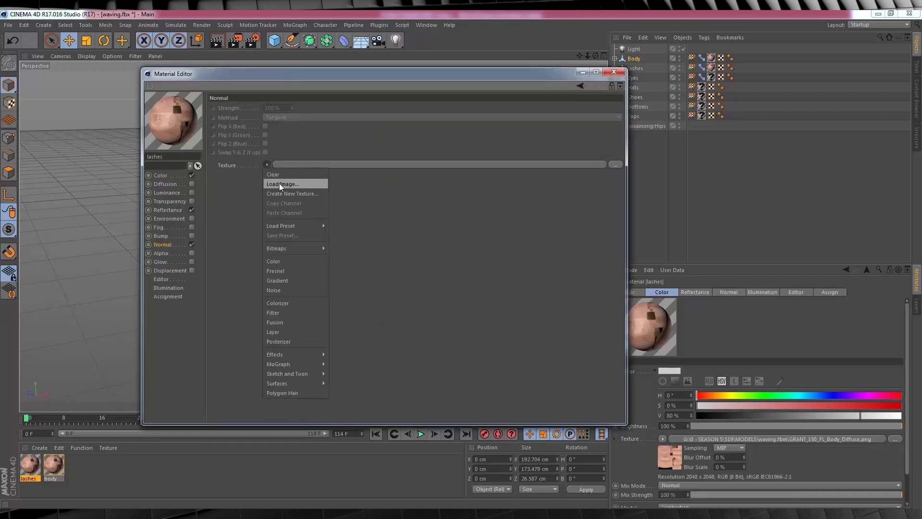
click(279, 184)
click(241, 113)
double_click(240, 113)
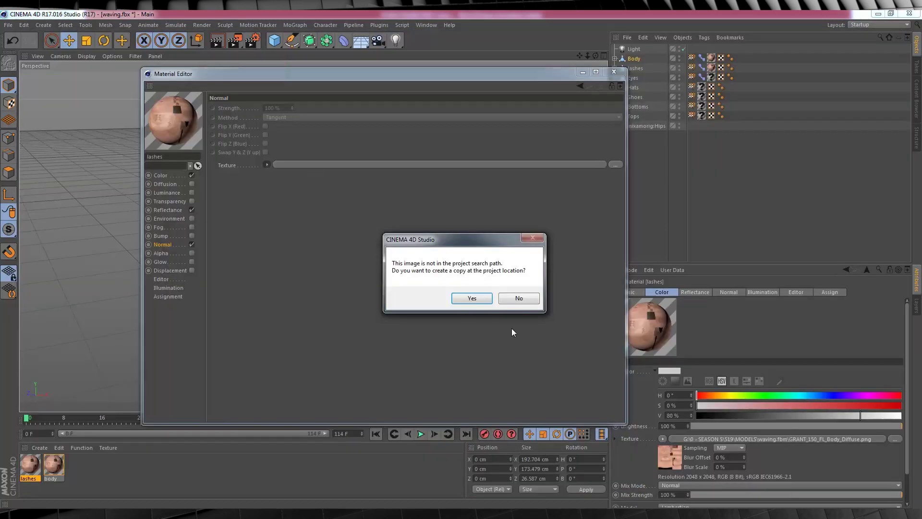
click(516, 297)
Enable the lashes material's Alpha channel with GRANT_150_FL_Body_Opacity.png, uncopied, and turn off Image Alpha
click(192, 253)
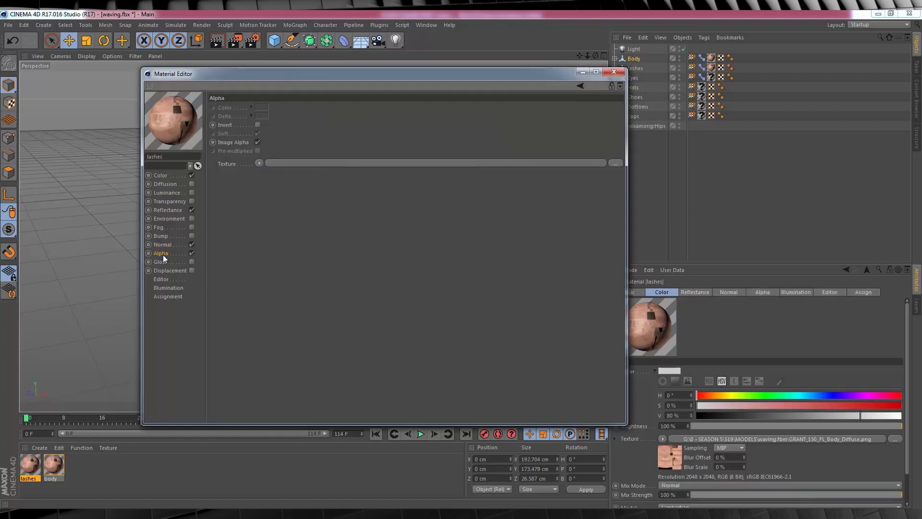
click(260, 164)
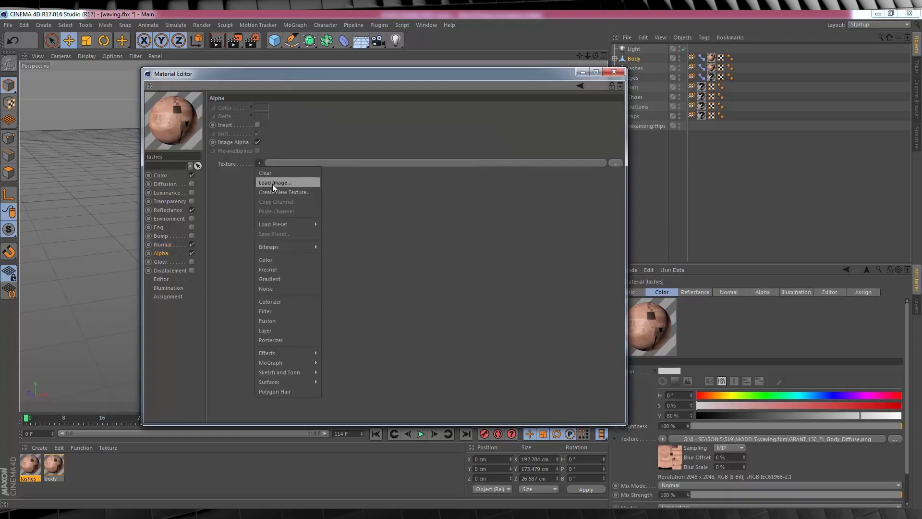
click(272, 183)
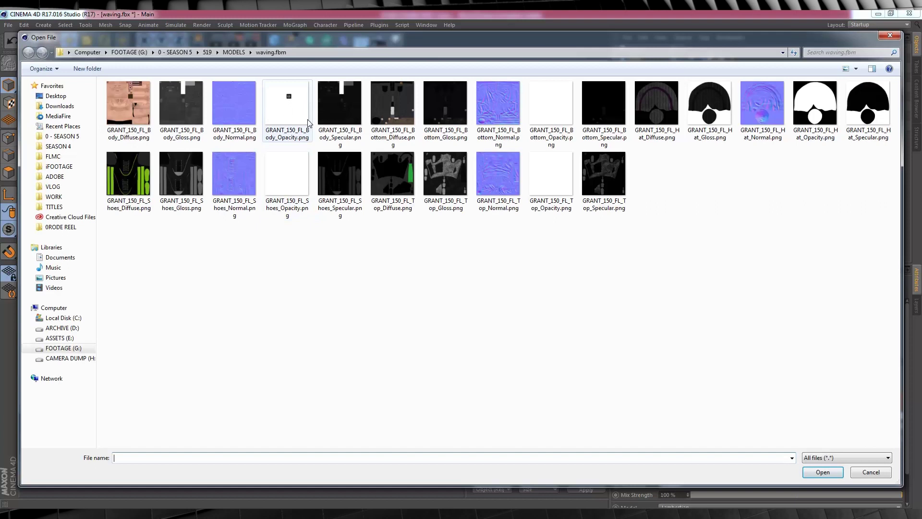
click(289, 110)
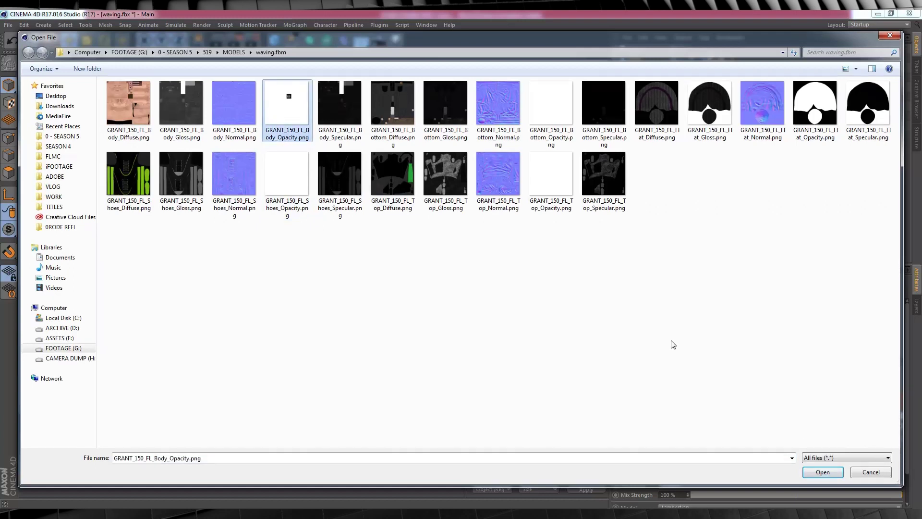
click(830, 473)
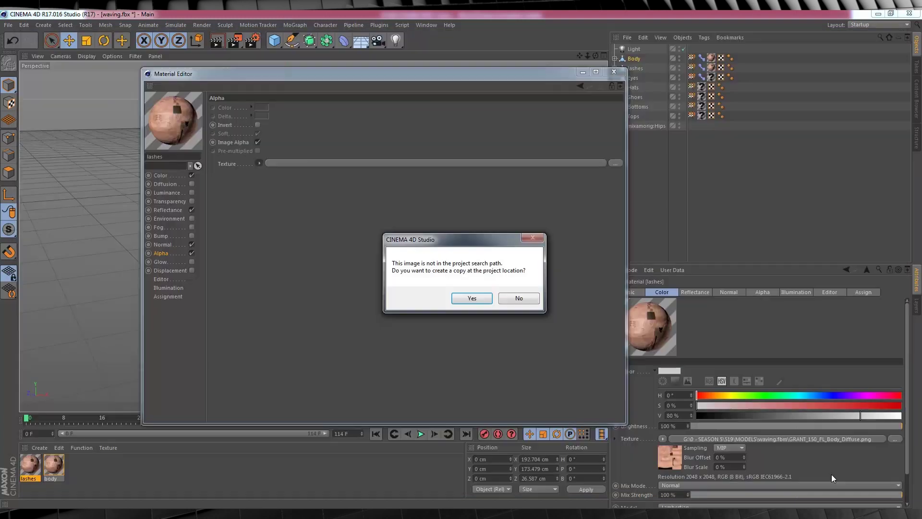
click(525, 302)
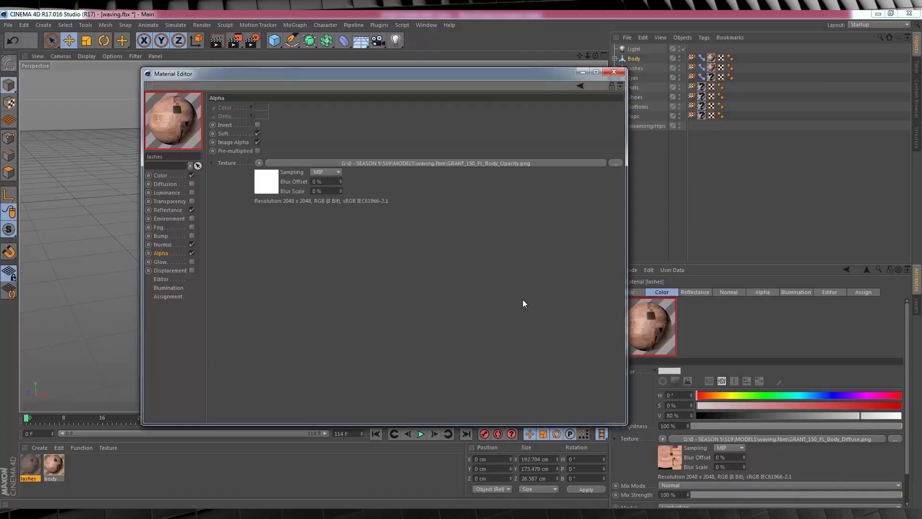
click(257, 142)
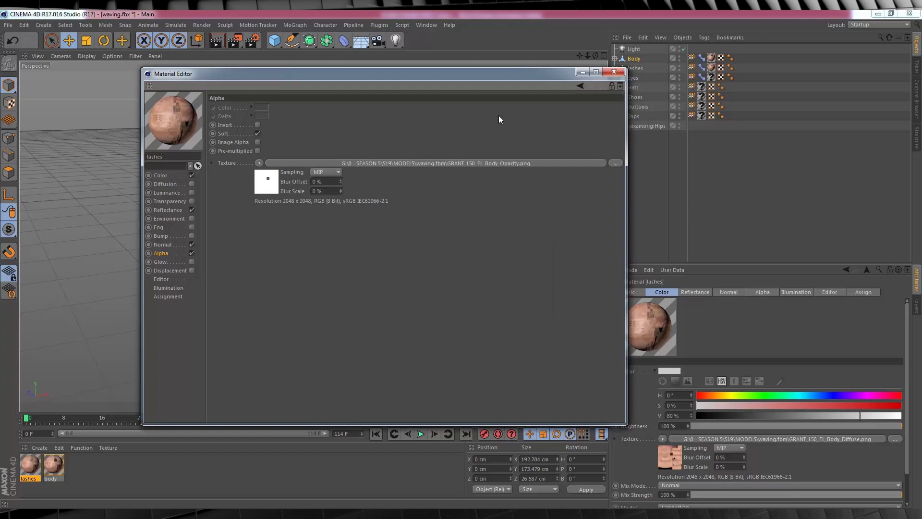
click(614, 72)
mouse_move(587, 56)
mouse_down()
mouse_move(610, 56)
mouse_move(583, 55)
mouse_move(587, 72)
mouse_up()
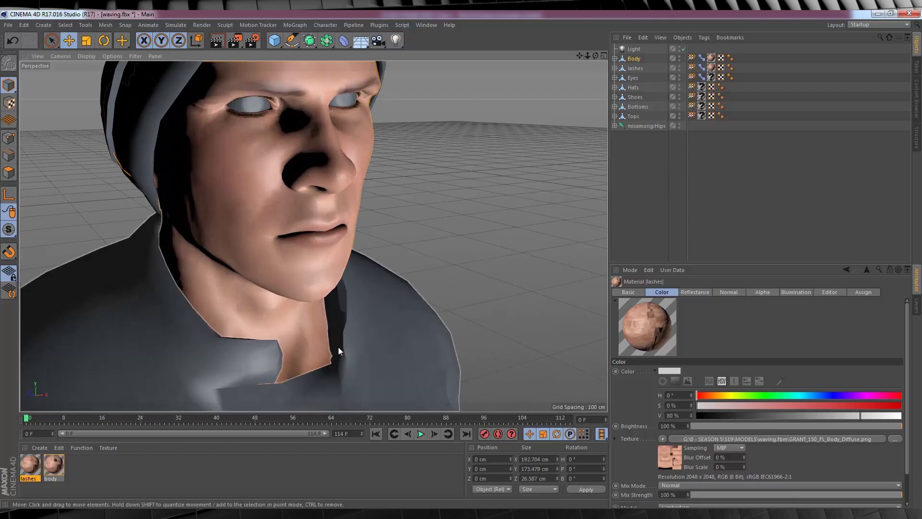
Create a new material named "eyes" and assign it to the Eyes object in place of its imported material
double_click(83, 469)
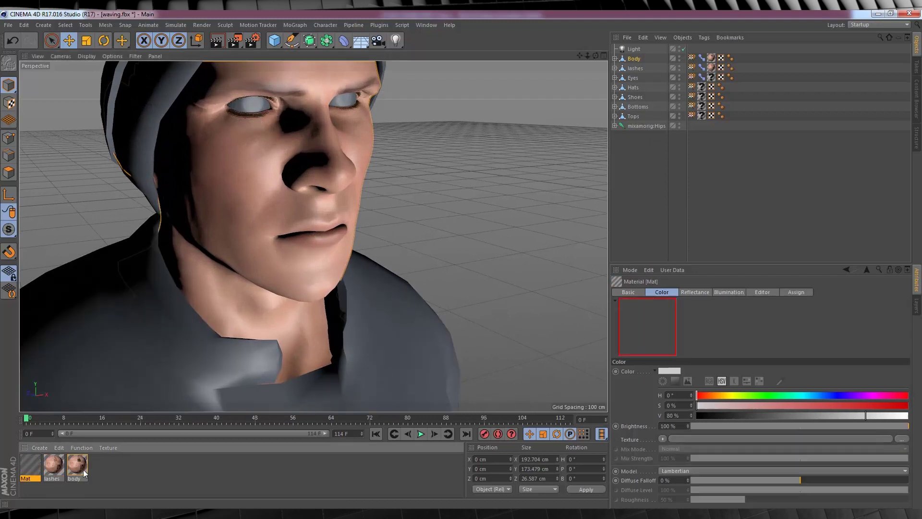
text(eyes)
key(Return)
drag(34, 466, 712, 79)
Load GRANT_150_FL_Body_Diffuse.png as the eyes material's color texture, declining the project copy
double_click(29, 465)
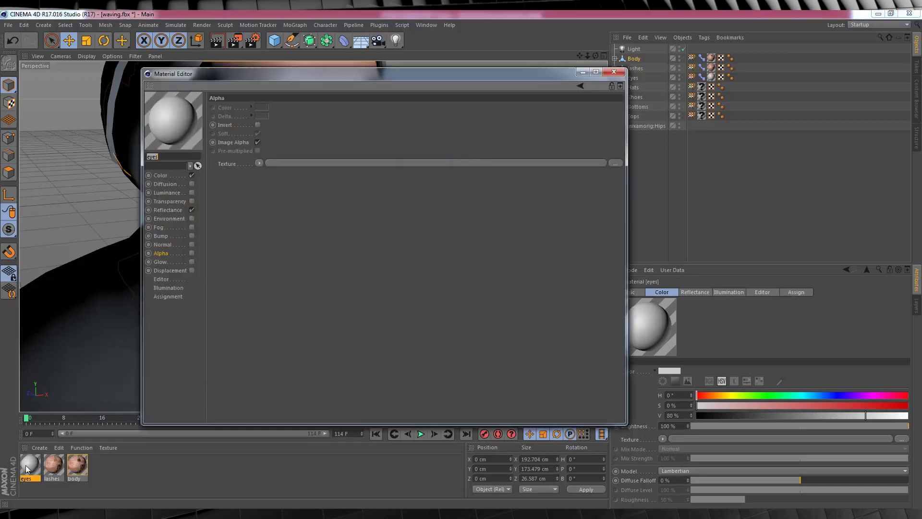
click(163, 175)
click(257, 175)
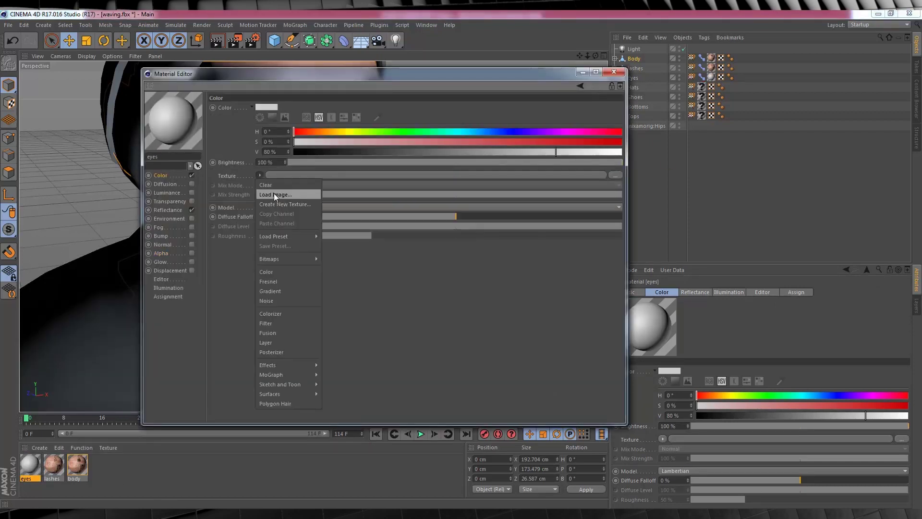
click(273, 193)
double_click(121, 114)
click(524, 299)
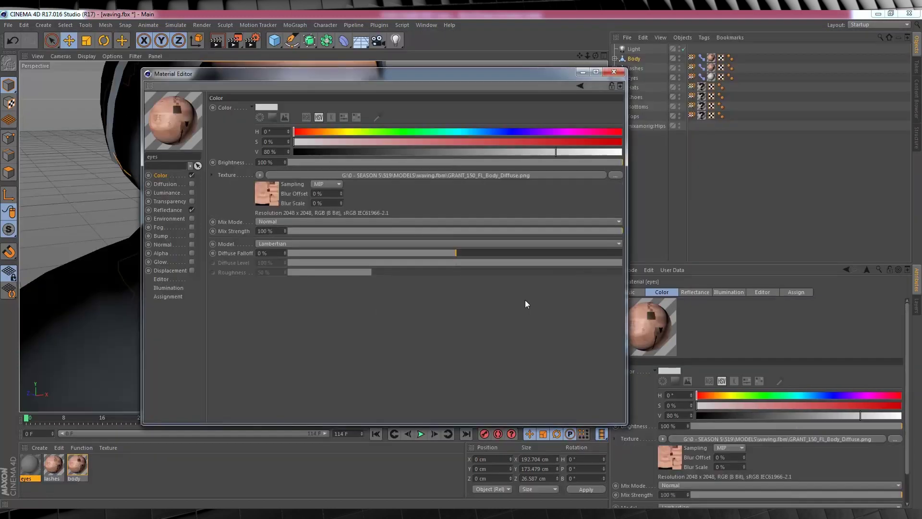
Enable the eyes material's Normal channel and load GRANT_150_FL_Body_Normal.png into it, declining the project copy
click(161, 252)
click(259, 166)
click(278, 186)
double_click(238, 102)
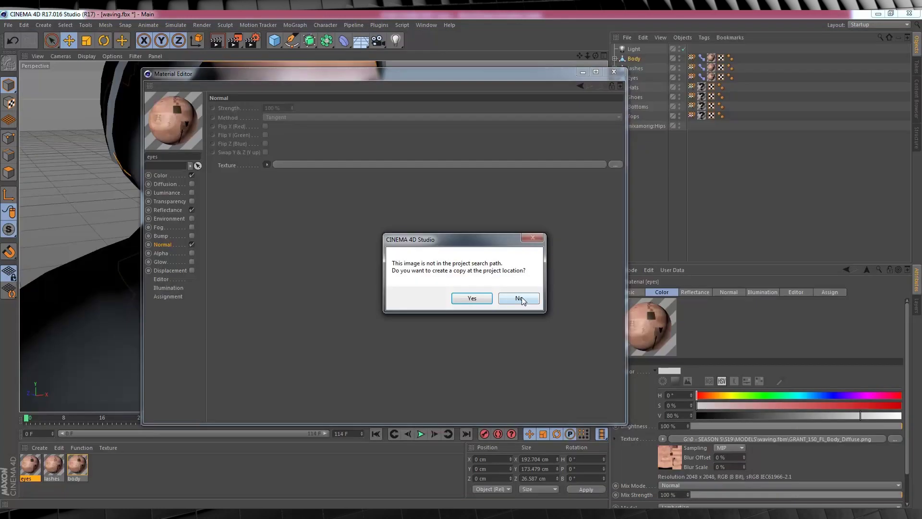
click(522, 296)
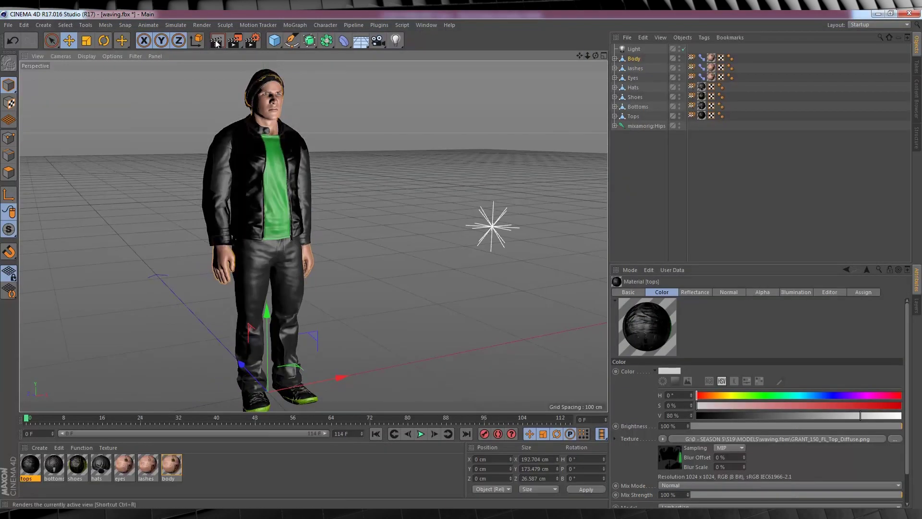
Render the active view to check the textured character, and examine its head and upper body up close
click(217, 42)
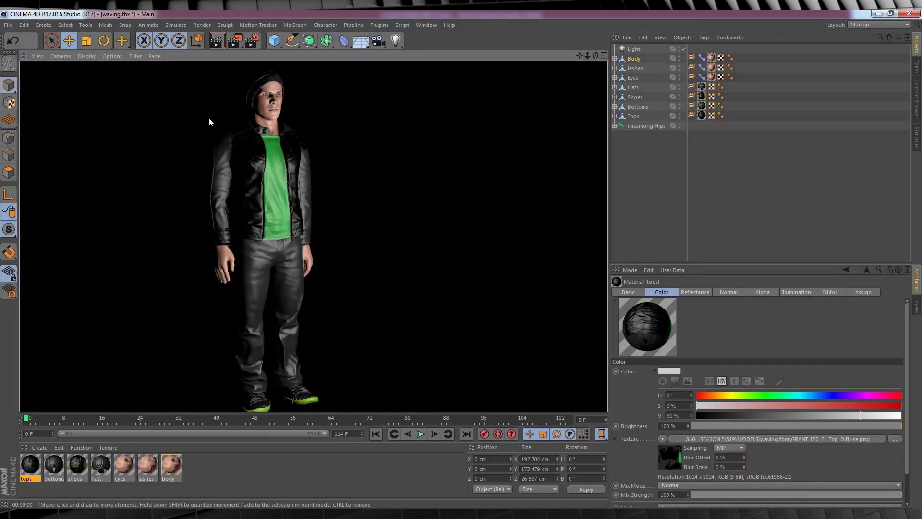
click(449, 331)
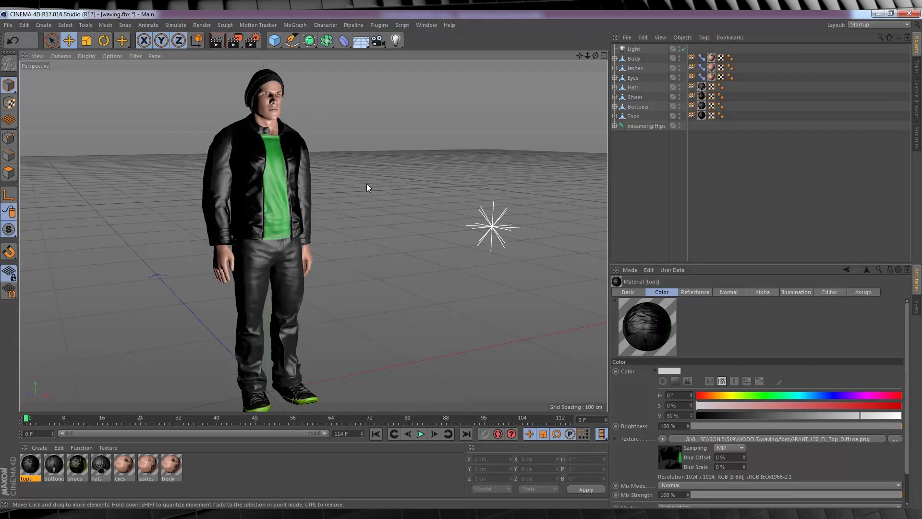
scroll(313, 236, up, 2)
scroll(314, 236, up, 2)
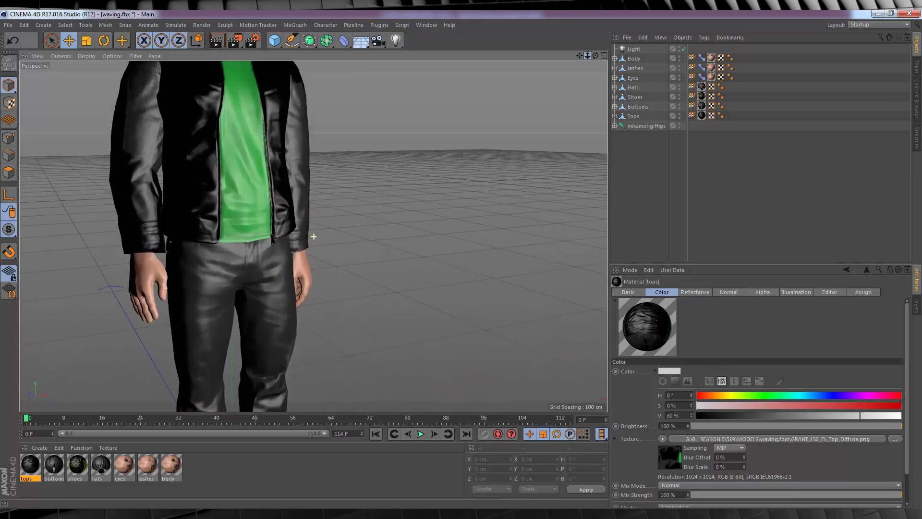
alt+drag(314, 236, 317, 226)
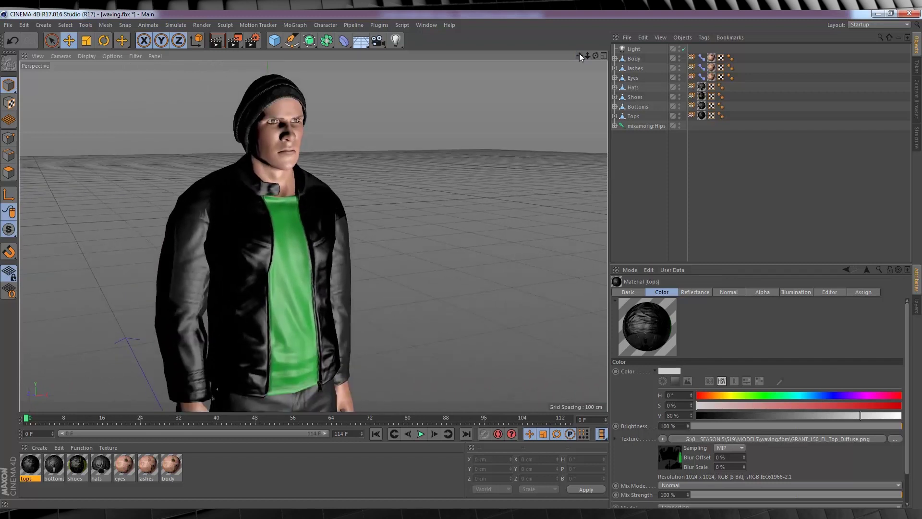
mouse_move(596, 56)
mouse_down()
mouse_move(616, 56)
mouse_move(587, 68)
mouse_move(610, 56)
mouse_up()
scroll(313, 237, down, 2)
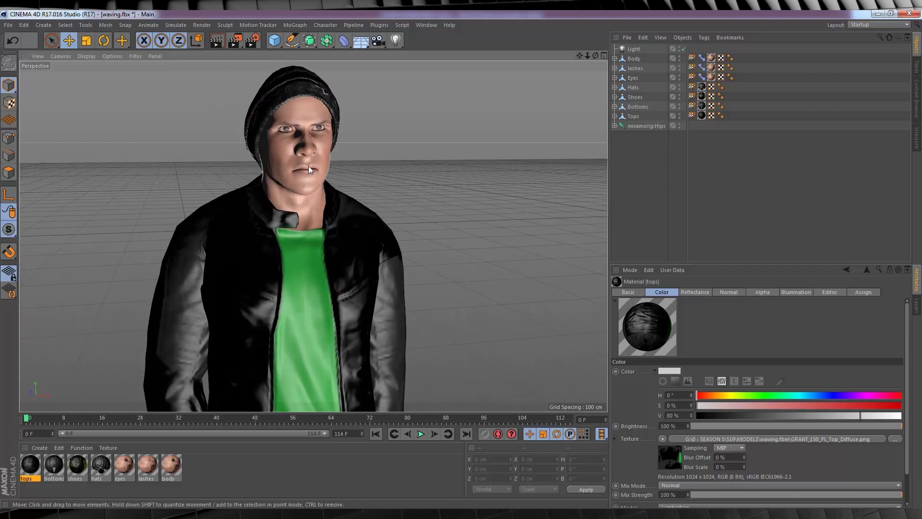
Add a Beckmann reflectance layer to the body material and name it "skin"
double_click(171, 465)
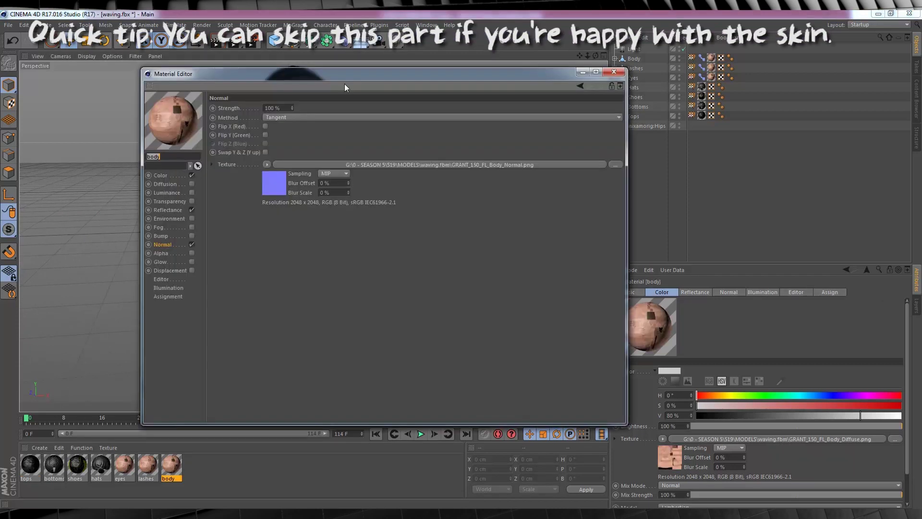
drag(333, 71, 547, 72)
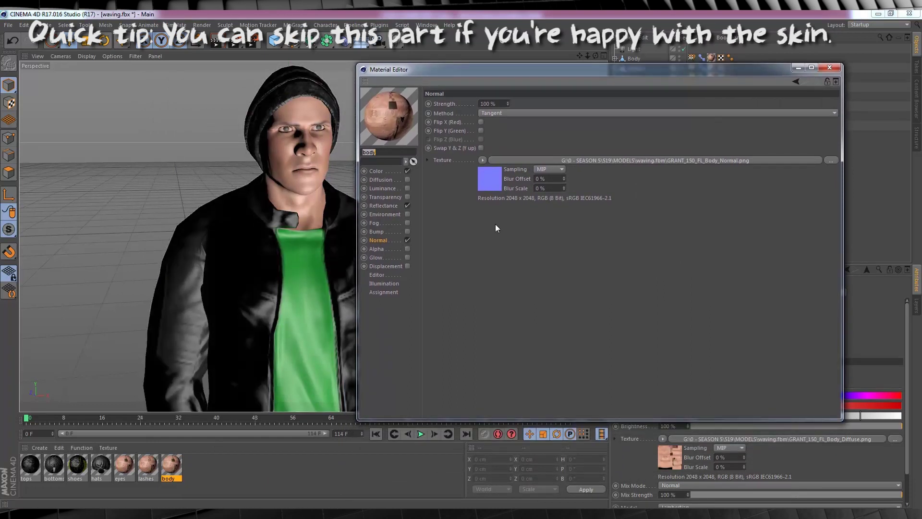
click(389, 205)
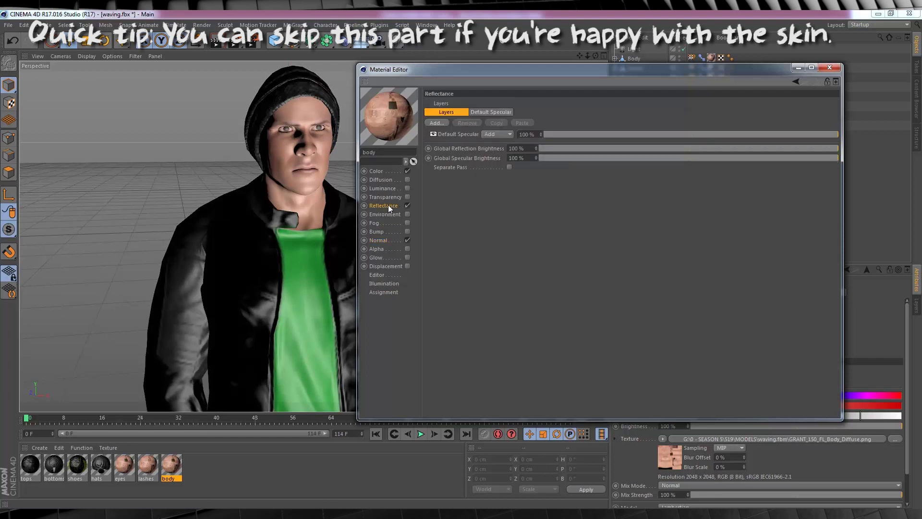
click(438, 123)
click(465, 128)
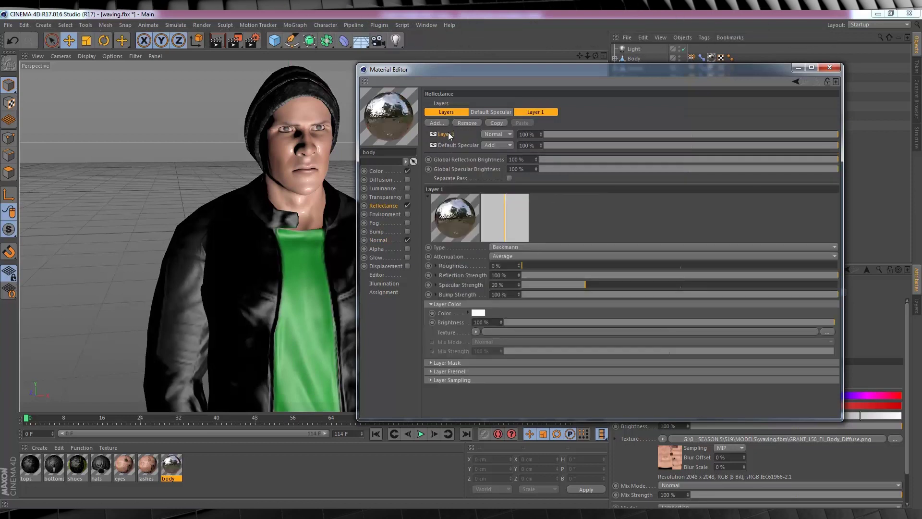
double_click(450, 134)
text(sk)
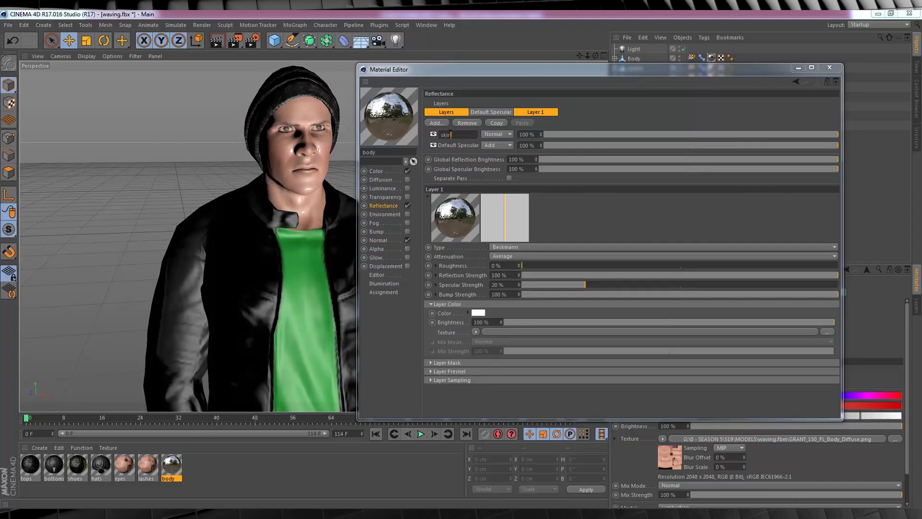
text(in)
Set the skin layer's attenuation to Additive, its roughness to 63% and its specular strength to 25%
click(541, 114)
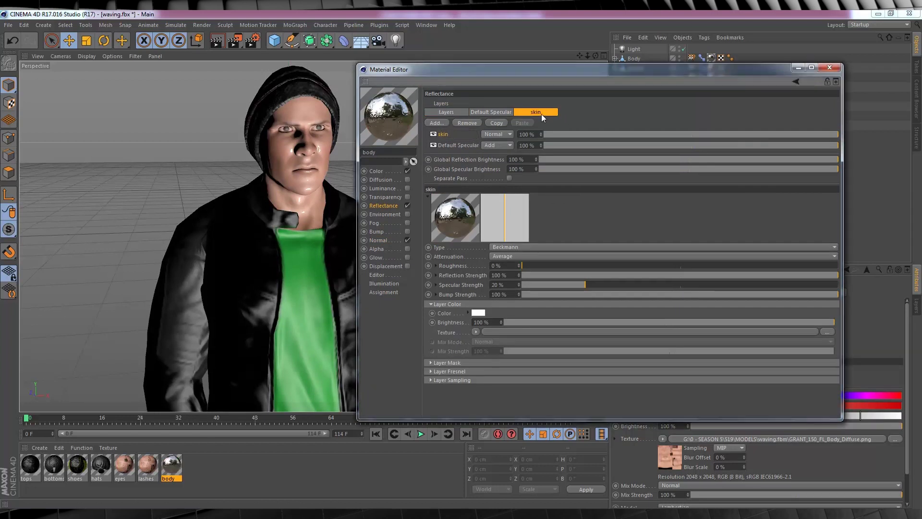
click(548, 190)
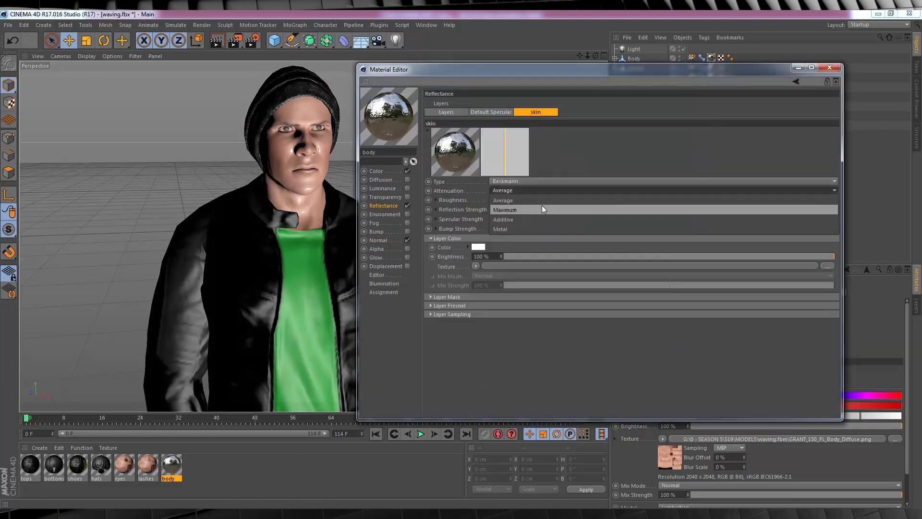
click(542, 218)
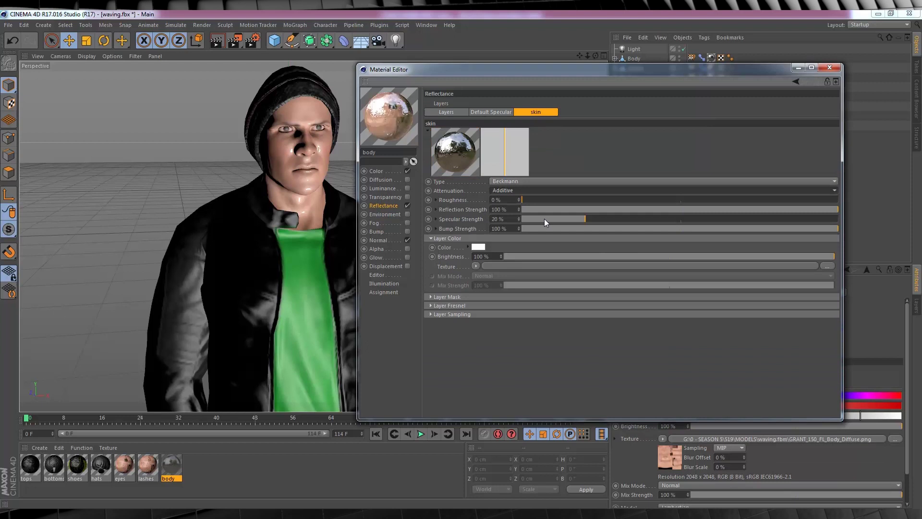
click(495, 200)
text(63)
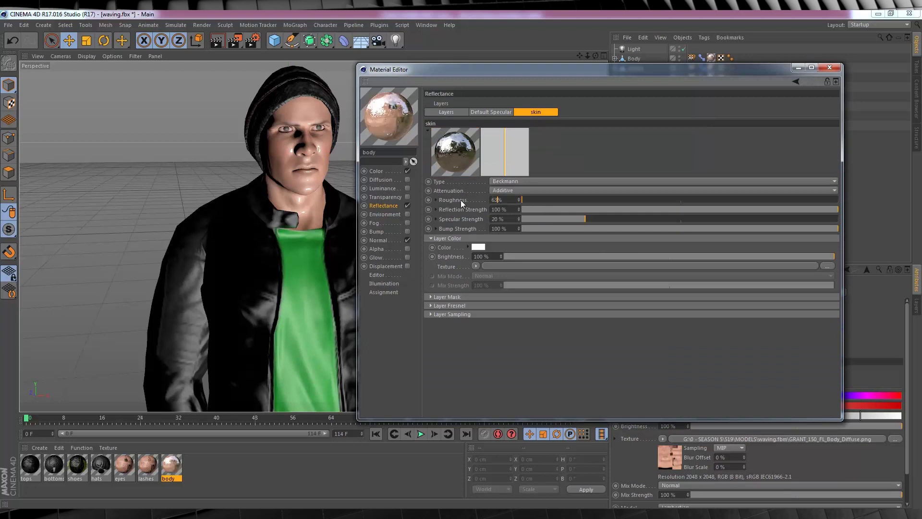
key(Return)
click(511, 219)
text(25)
key(Return)
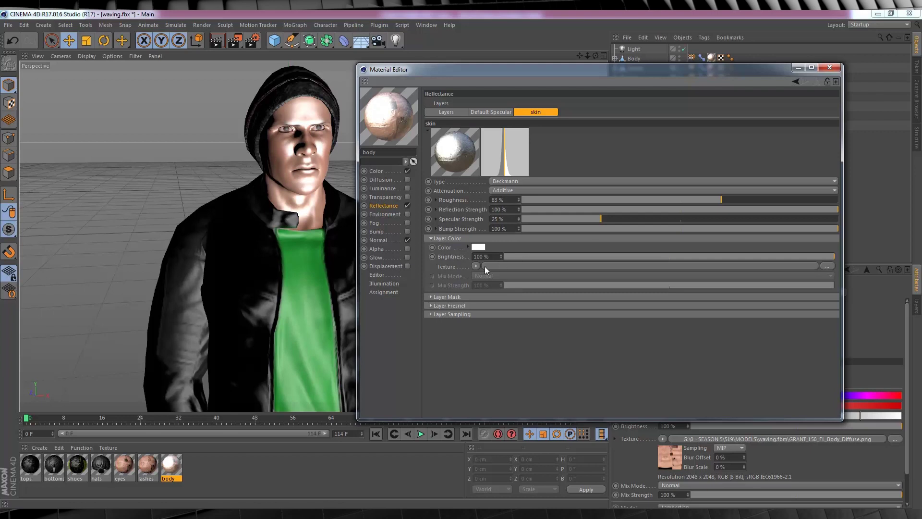
Set the skin layer's Fresnel to Dielectric with an IOR of 1.45
click(431, 305)
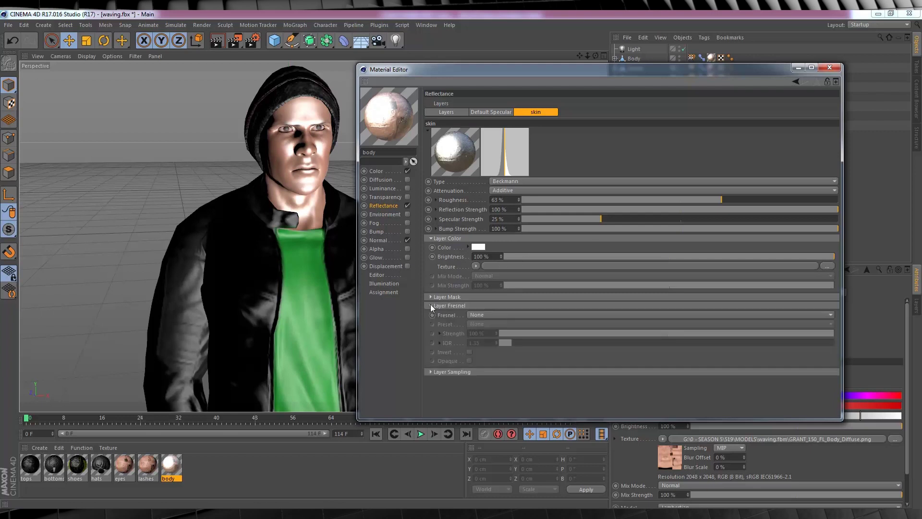
click(482, 315)
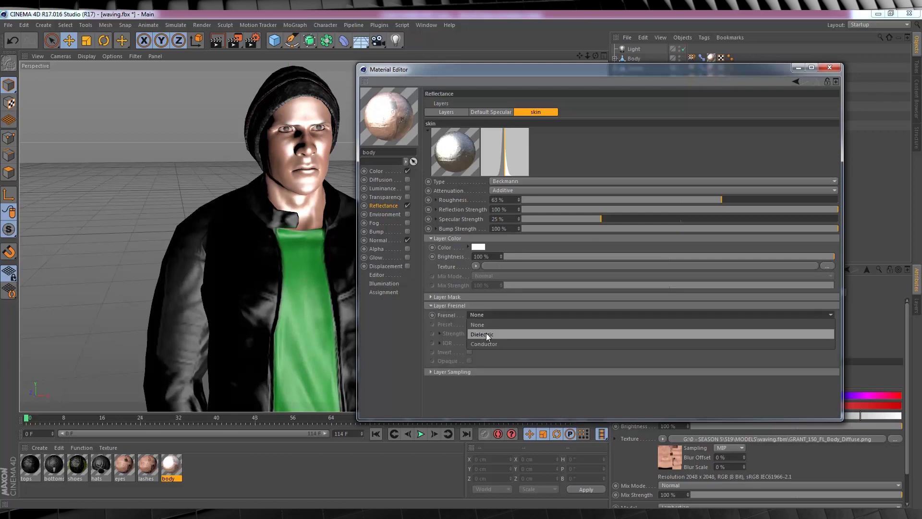
click(486, 333)
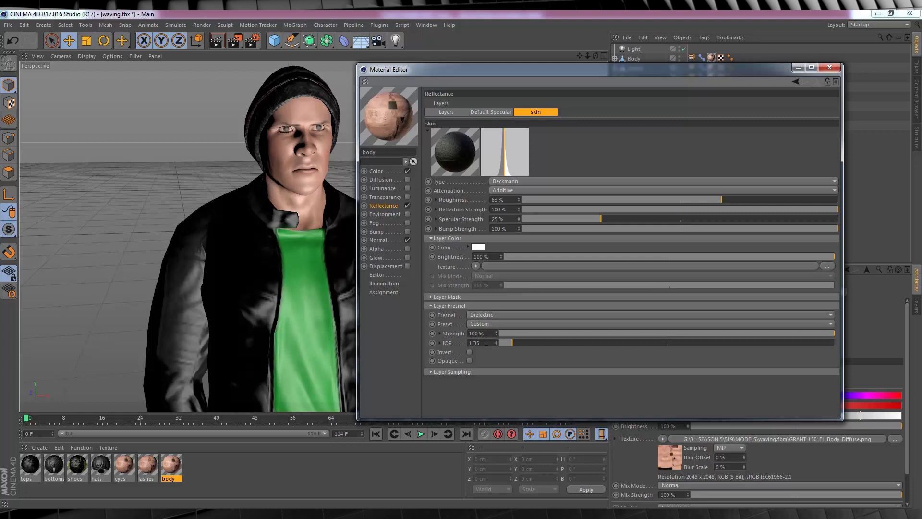
text(1.45)
key(Return)
Load GRANT_150_FL_Body_Gloss.png as the layer color texture of the body material's Default Specular, declining the project copy
click(491, 112)
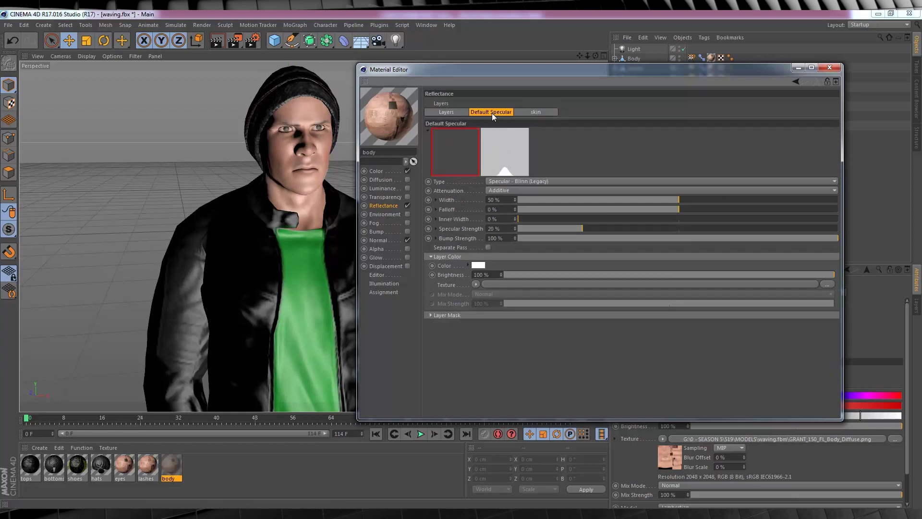
click(474, 283)
click(508, 67)
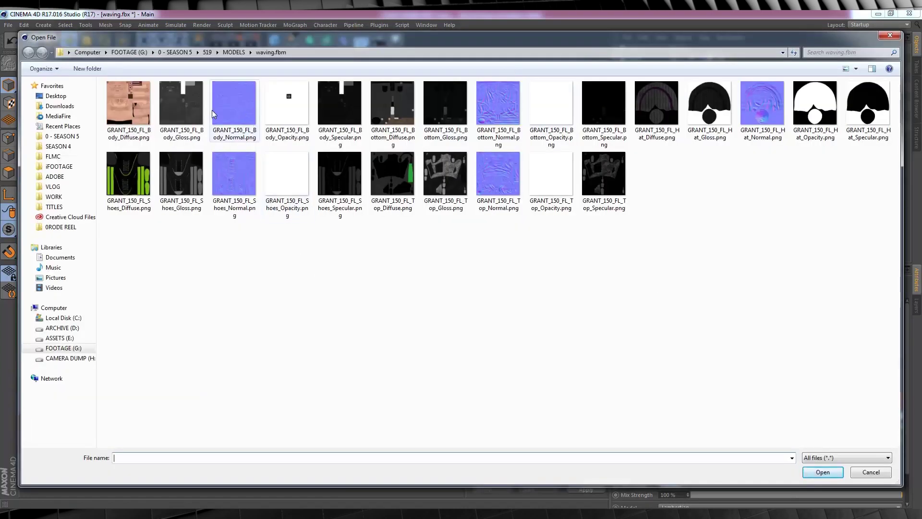
click(183, 110)
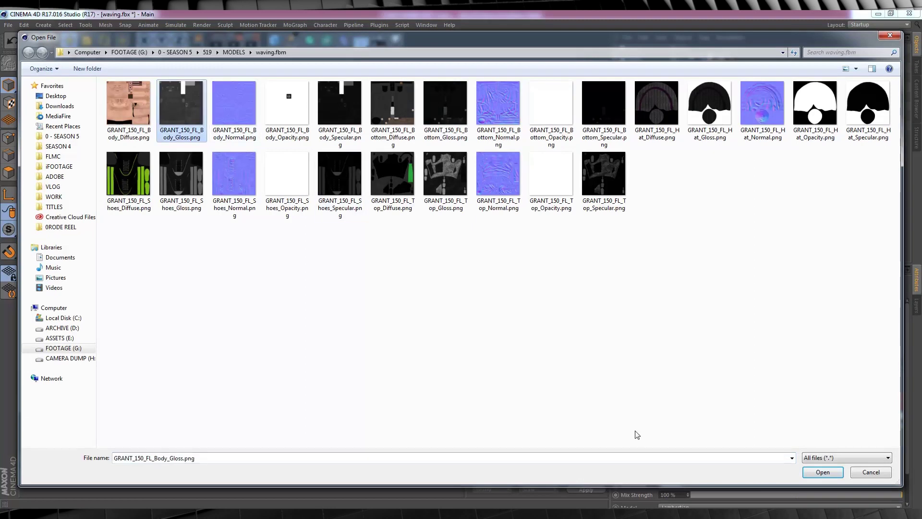
click(817, 473)
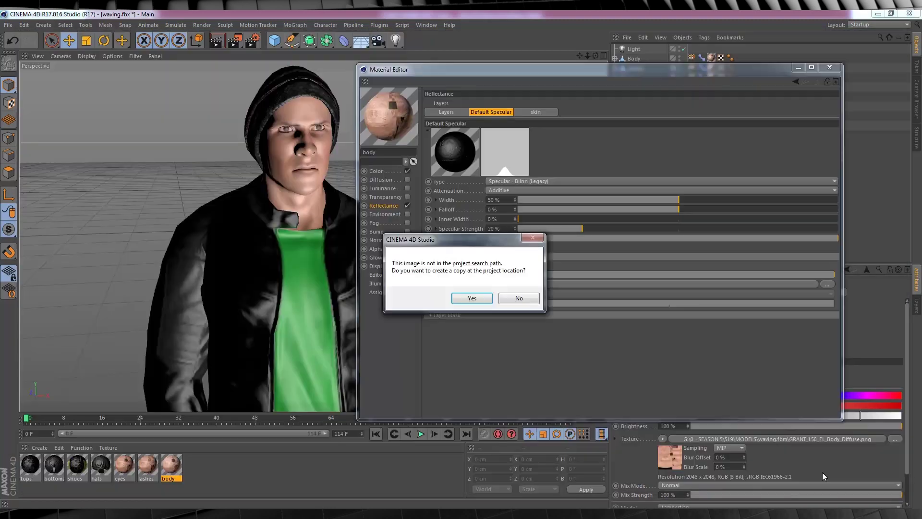
click(528, 299)
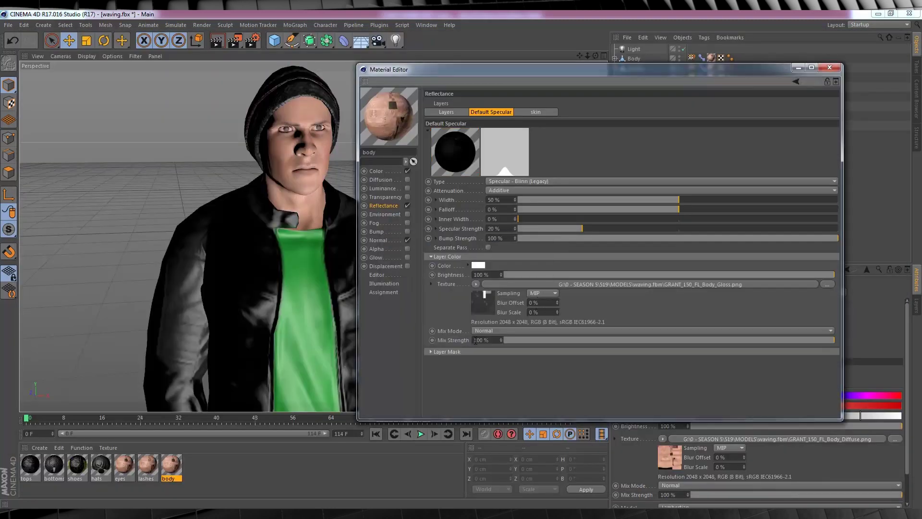
Set the body gloss texture's mix strength to 50% and render the active view
click(670, 339)
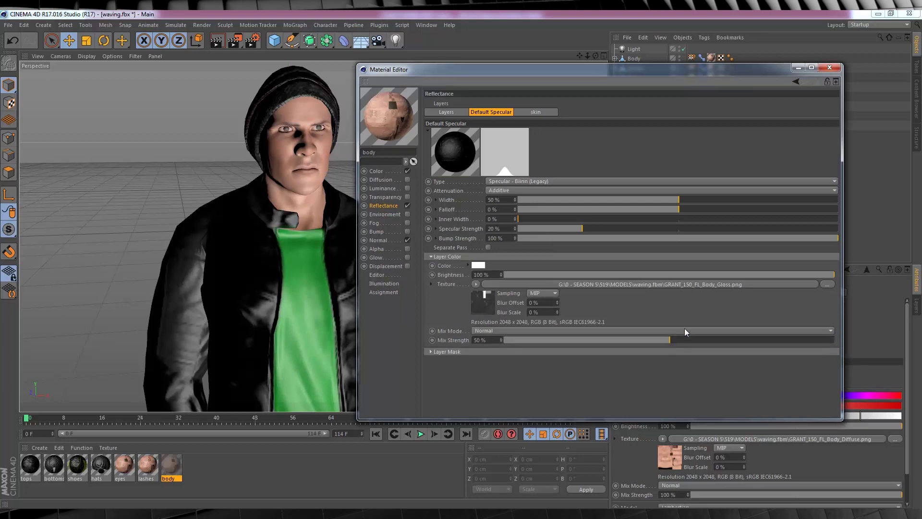
click(828, 69)
click(220, 39)
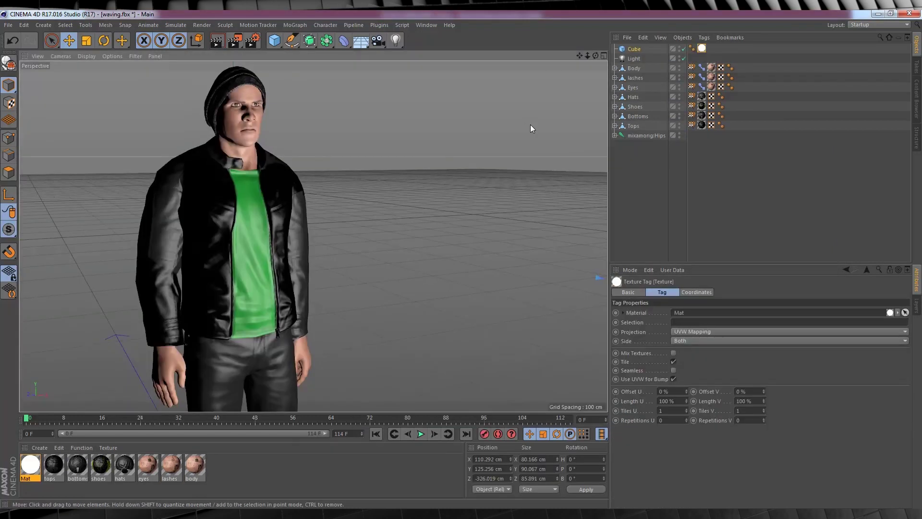
Load GRANT_150_FL_Hat_Gloss.png as the hats material's specular texture and render the active view to check the materials
double_click(124, 468)
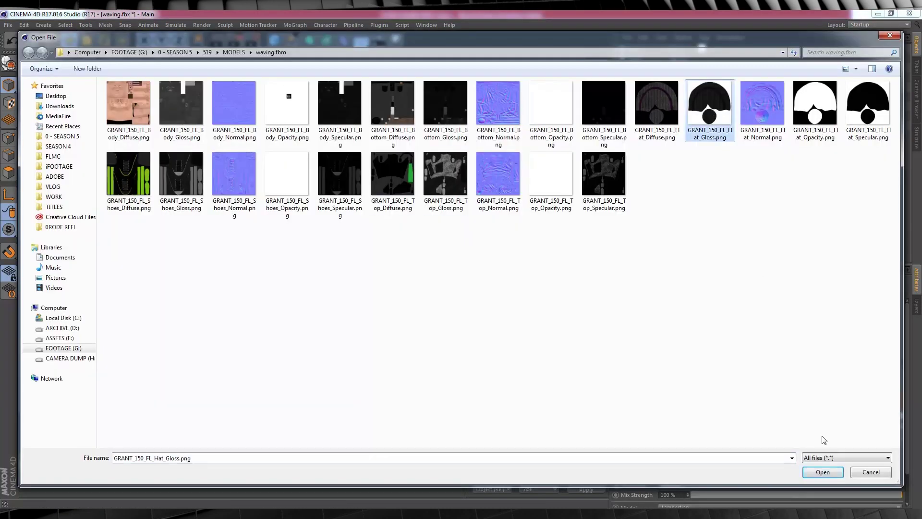
click(823, 471)
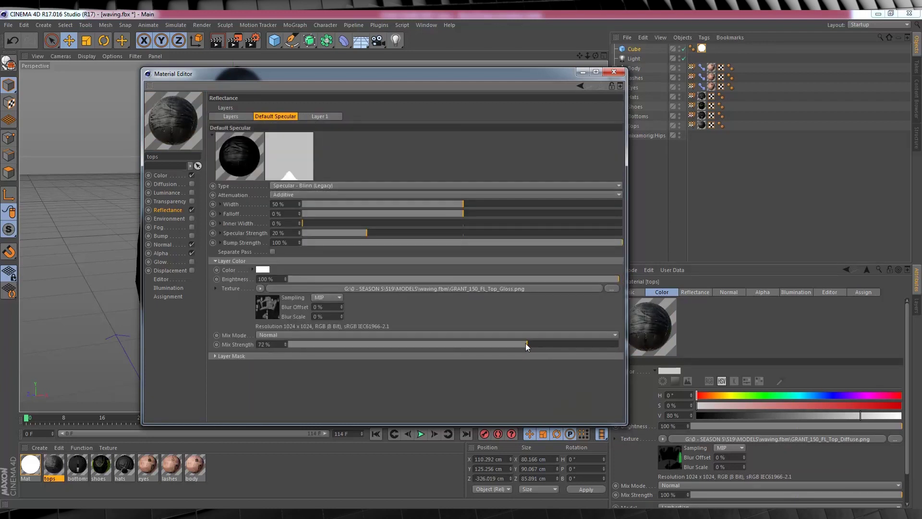
click(614, 72)
key(ctrl+r)
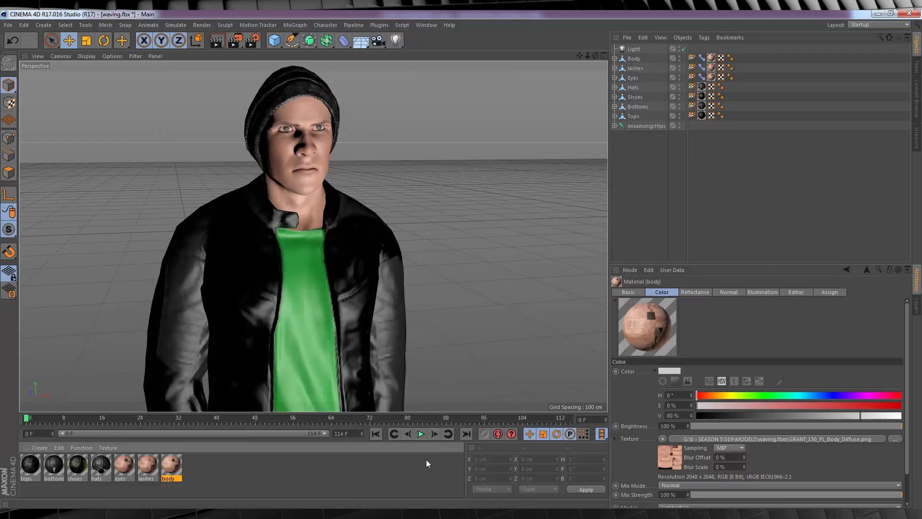
Add a cube and place it ahead of the character at about X 103, Z -326 cm, sized about 112 × 125 cm in X and Y
click(275, 40)
drag(587, 57, 442, 155)
drag(291, 337, 315, 233)
drag(504, 285, 449, 288)
drag(361, 126, 364, 189)
drag(381, 247, 531, 218)
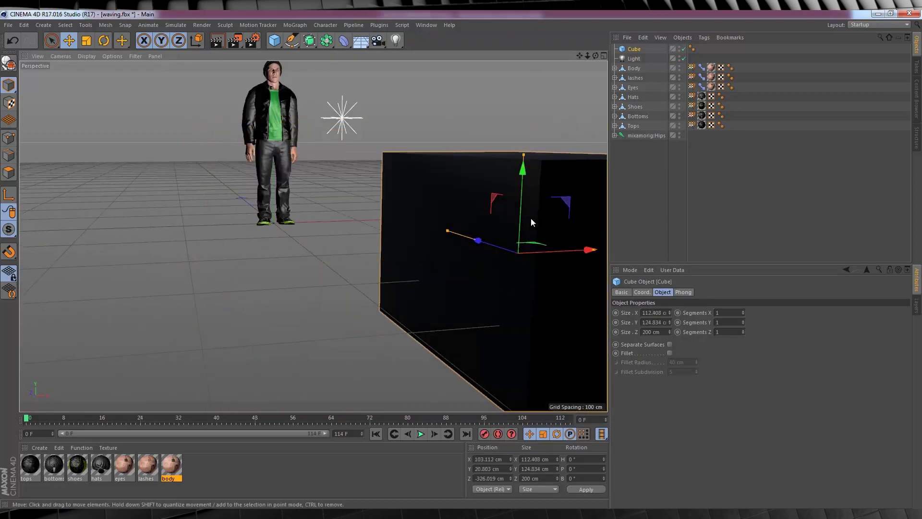
Resize the cube to about 80 × 90 × 86 cm and raise it to about Y 73 cm
drag(447, 230, 482, 241)
drag(523, 154, 522, 183)
drag(594, 249, 573, 254)
drag(523, 169, 527, 82)
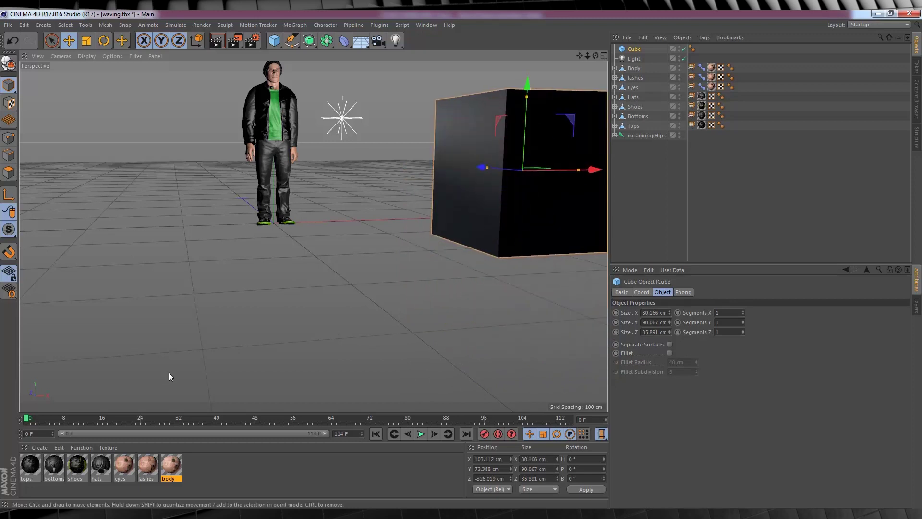
Create a new material with white Luminance at 100% brightness and apply it to the cube
double_click(217, 460)
double_click(29, 464)
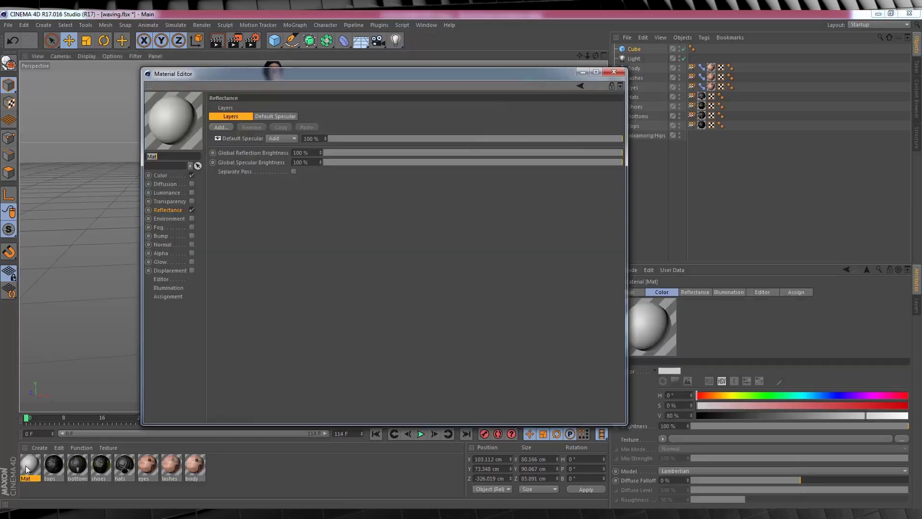
click(192, 192)
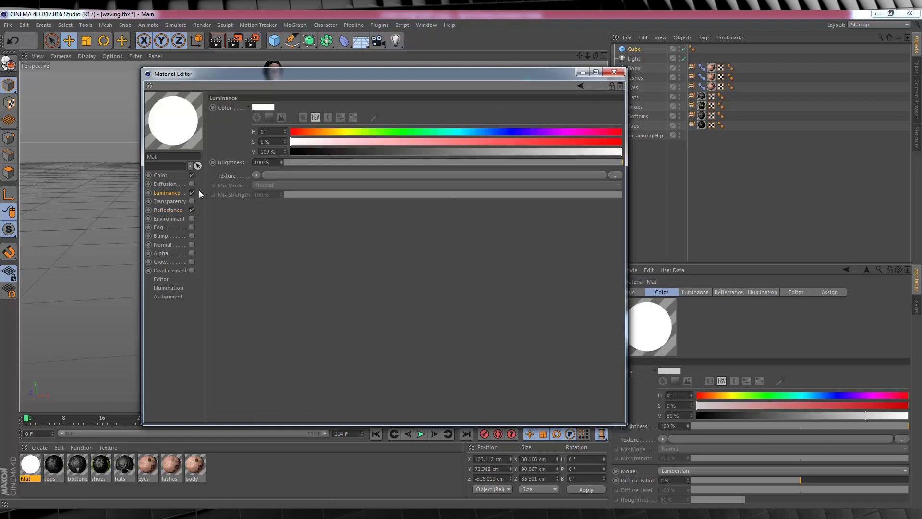
click(615, 72)
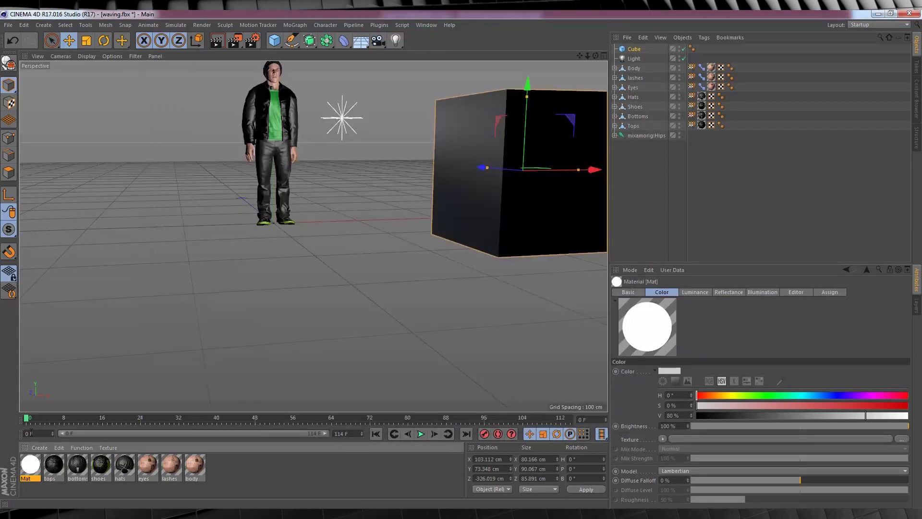
drag(417, 212, 314, 236)
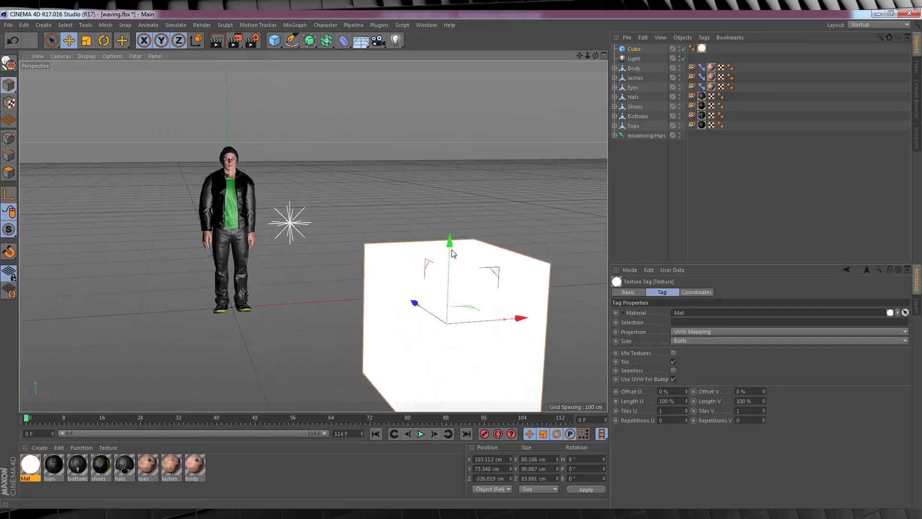
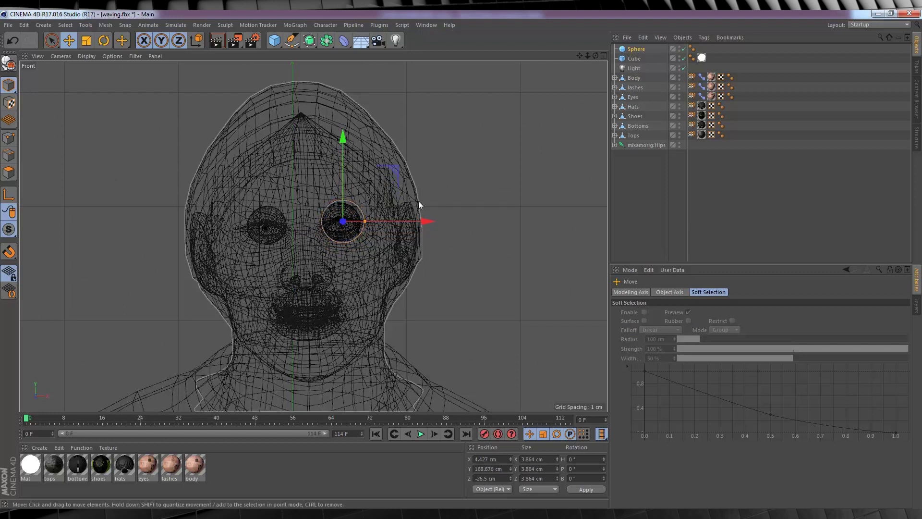
Move the sphere back in depth into the character's left eye socket, to about Z -7.9 cm
click(603, 56)
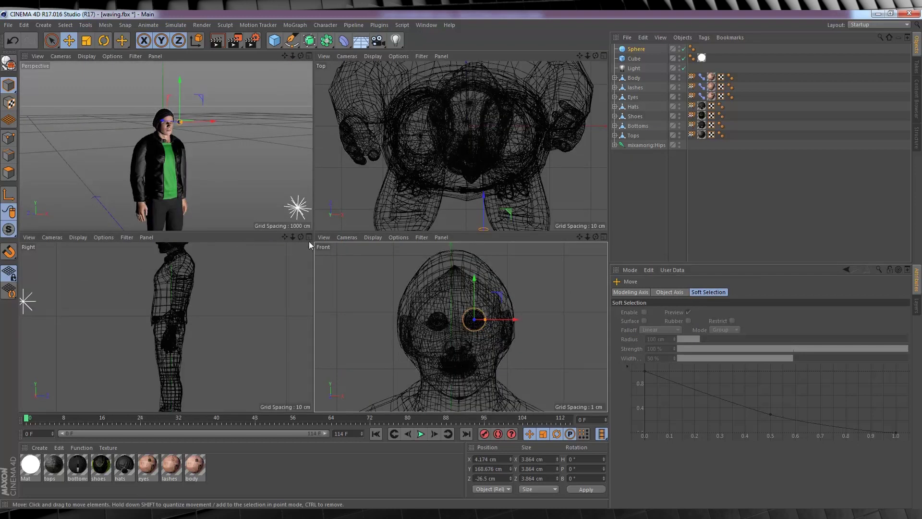
scroll(166, 327, up, 10)
middle_drag(166, 327, 166, 358)
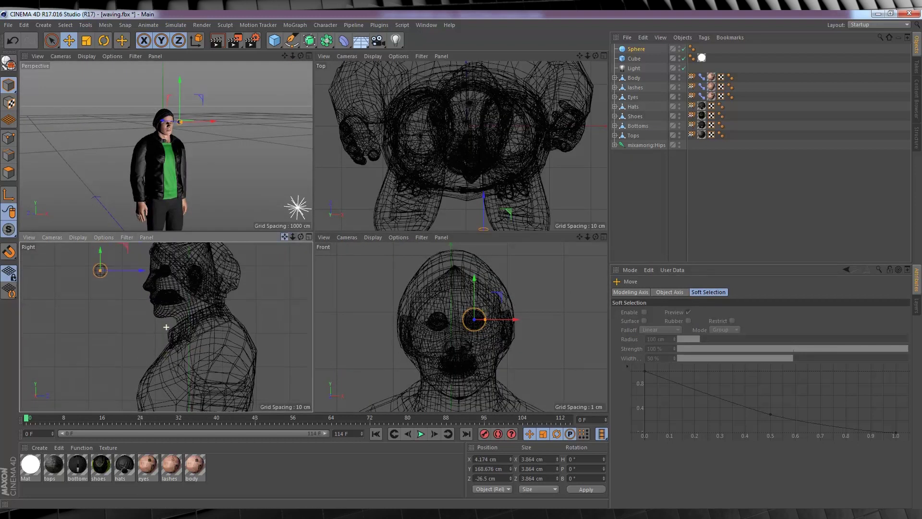
drag(139, 267, 203, 271)
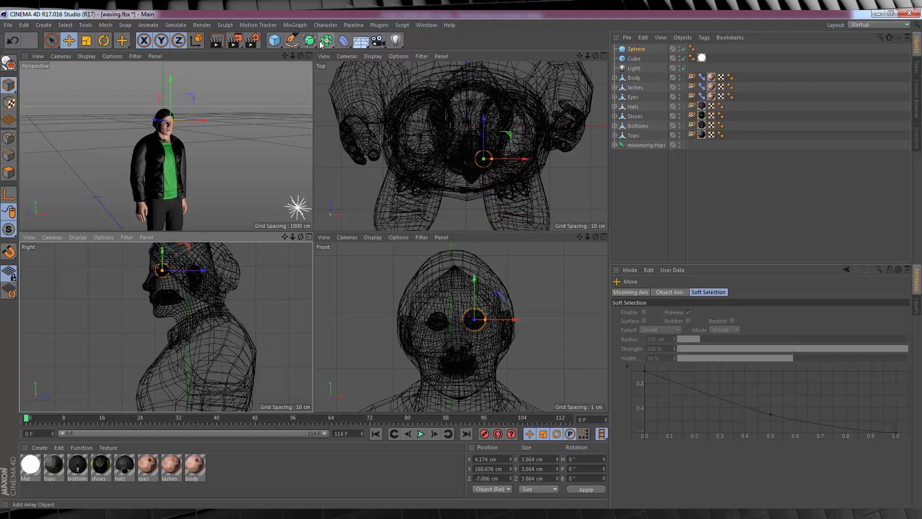
Check the face up close and adjust the sphere behind the left eyelids to about Y 168.5, Z -7.2 cm
scroll(166, 146, up, 10)
alt+drag(165, 145, 144, 135)
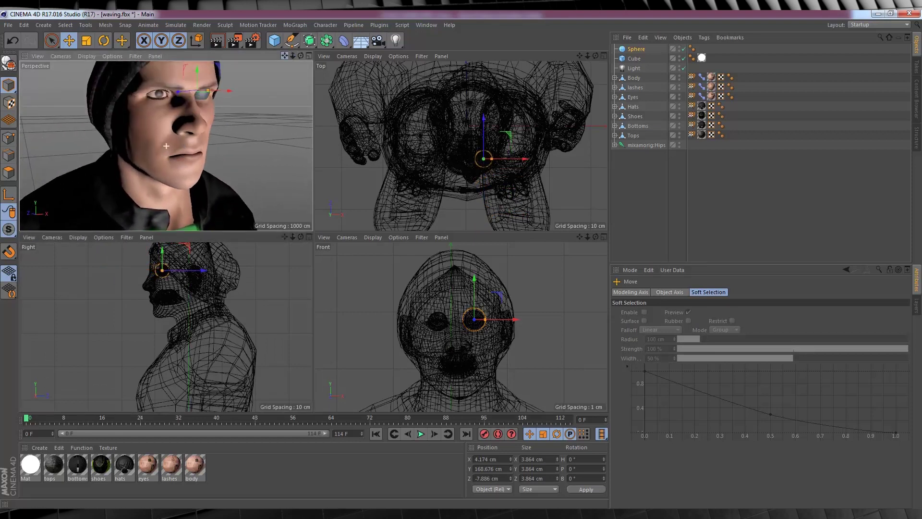
mouse_move(292, 55)
mouse_down()
mouse_move(292, 46)
mouse_move(281, 60)
mouse_up()
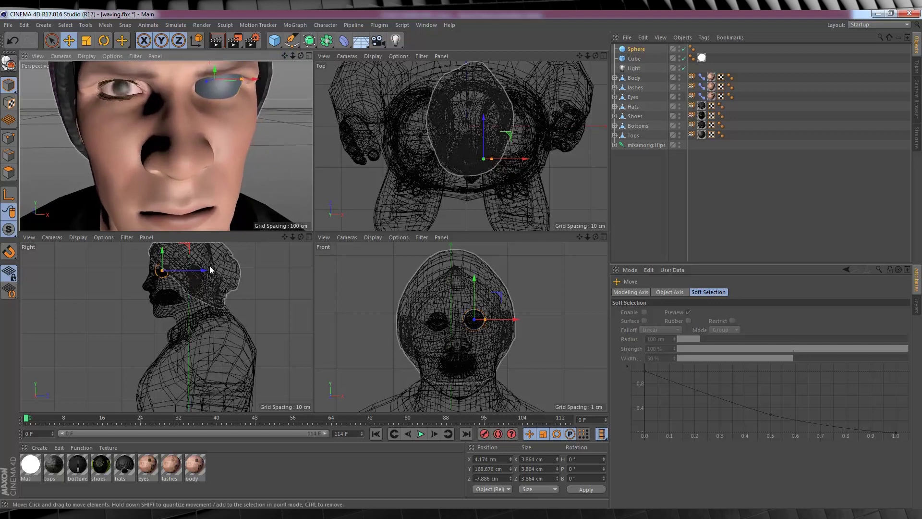
drag(203, 271, 164, 258)
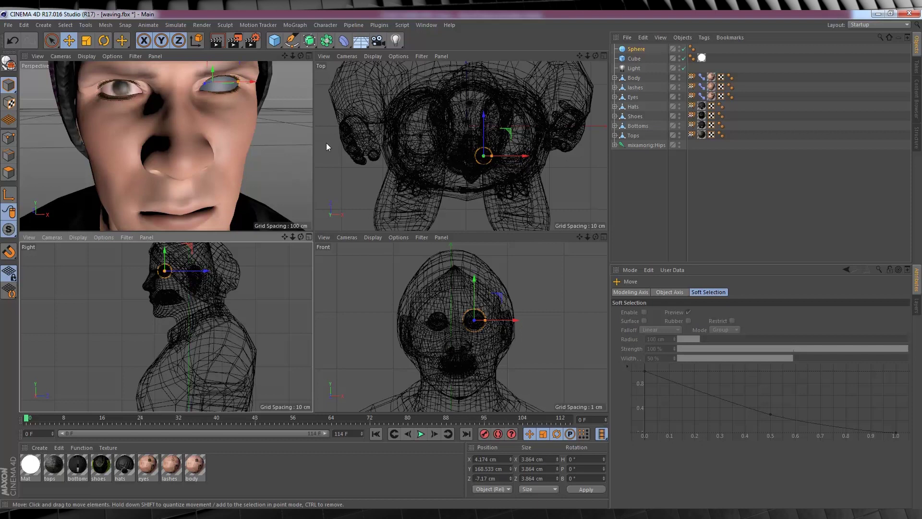
click(310, 256)
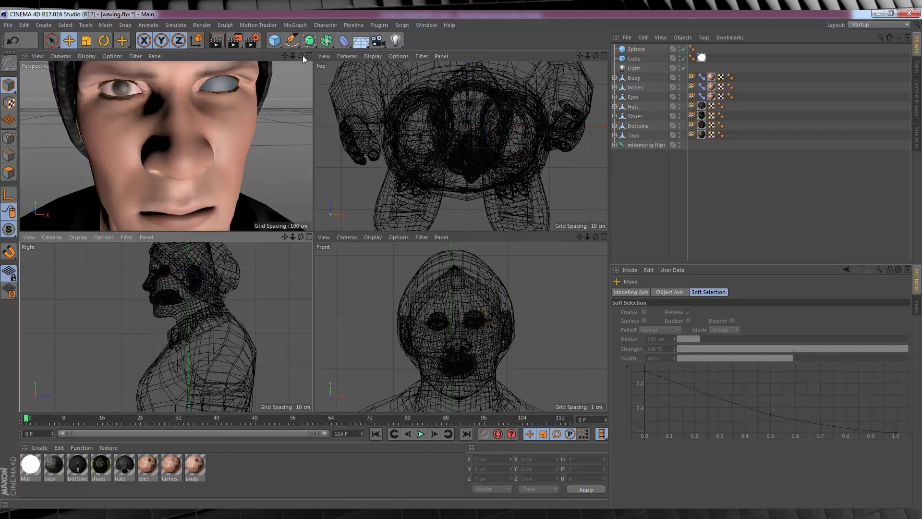
Nudge the left eye sphere to about Y 168.4, Z -7.27 cm and scale it to a radius of about 1.84 cm
drag(302, 55, 241, 192)
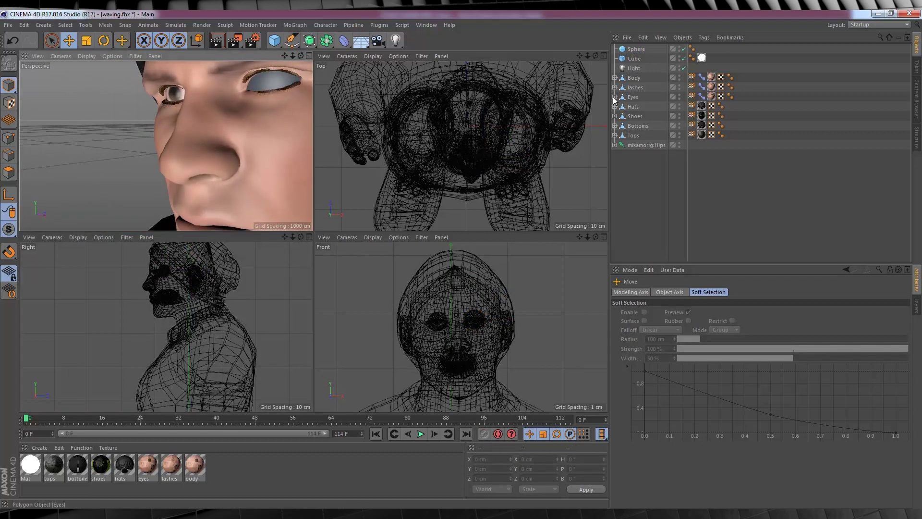
click(635, 48)
drag(216, 272, 191, 274)
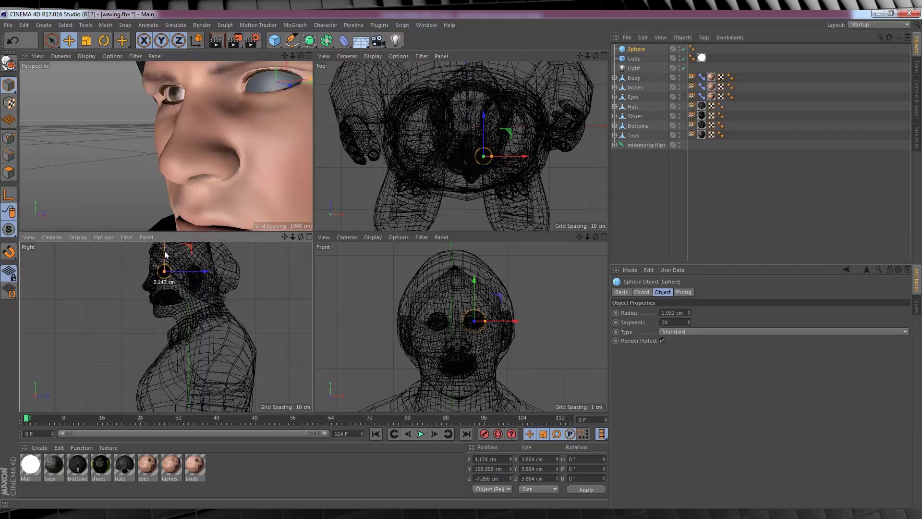
key(t)
drag(207, 271, 303, 304)
click(282, 299)
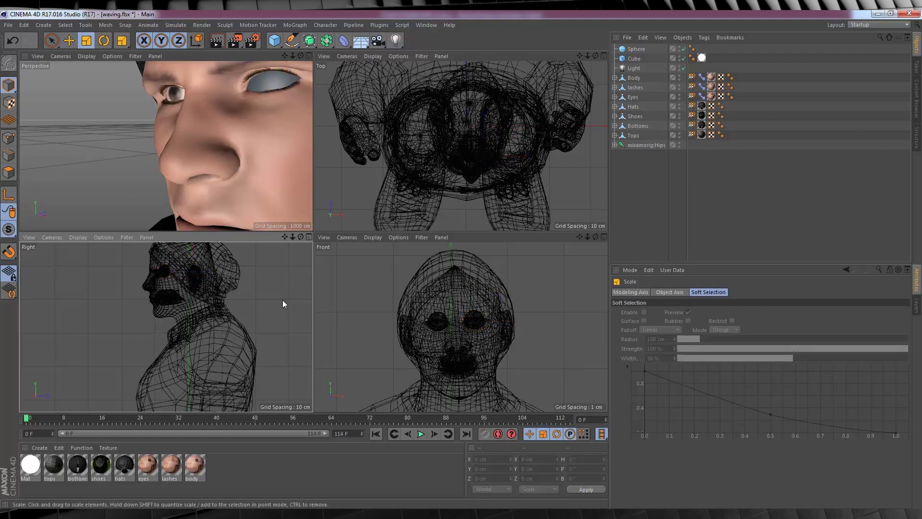
Duplicate the eye sphere and move the copy over the character's right eye, to about X -2.26 cm
click(637, 49)
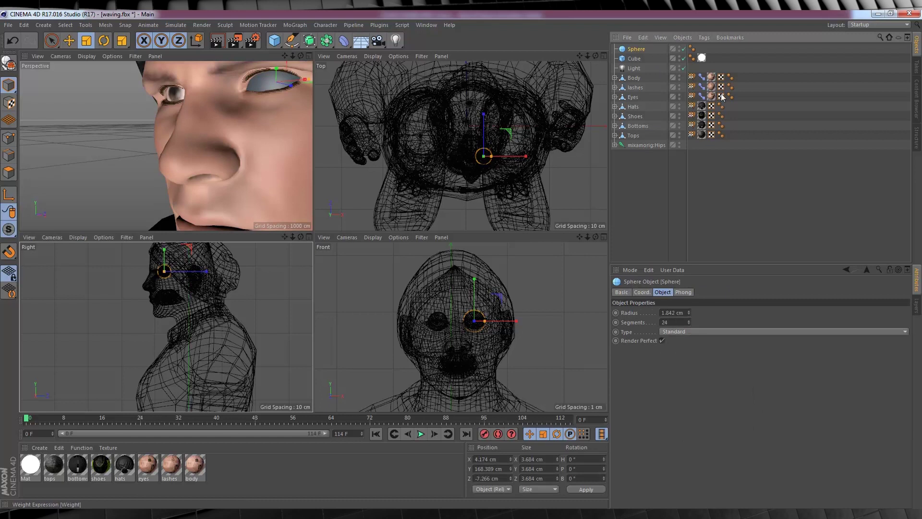
key(ctrl+c)
key(ctrl+v)
key(e)
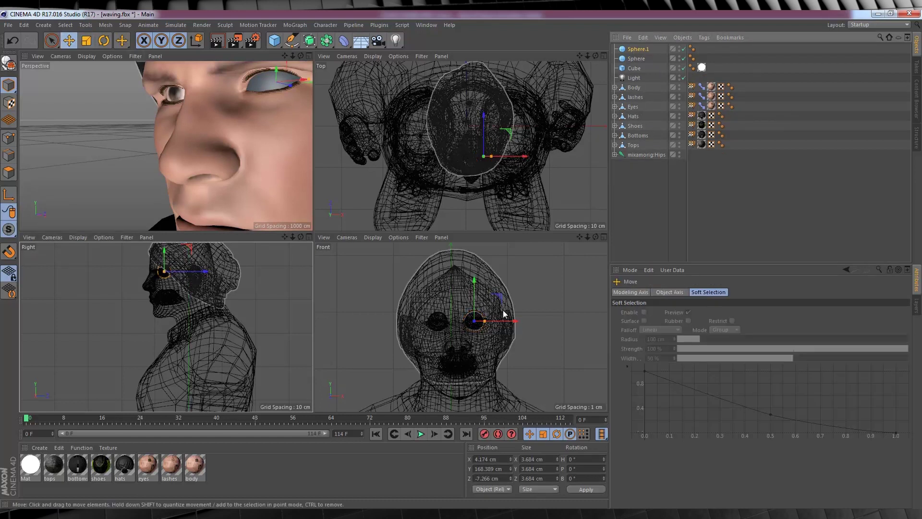
drag(514, 321, 480, 325)
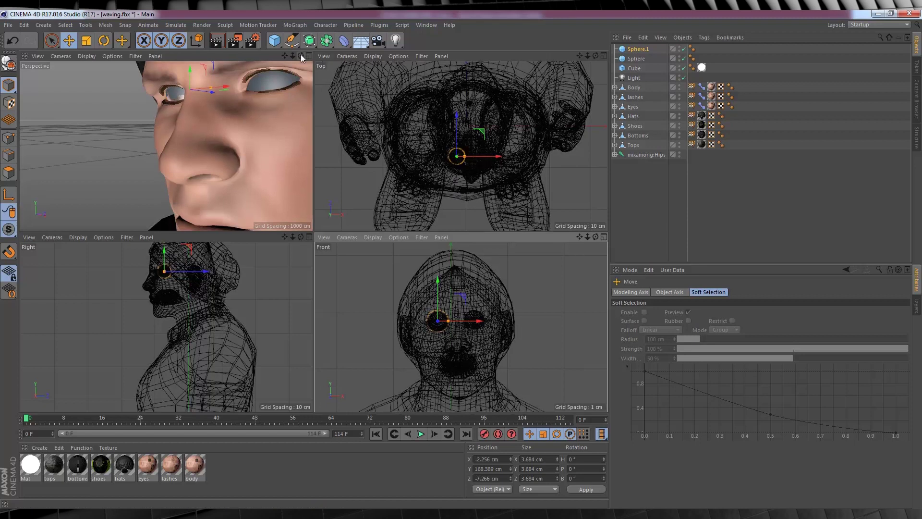
Nudge the right eye sphere forward to about Z -7.35 cm so it covers the eye
drag(300, 56, 166, 145)
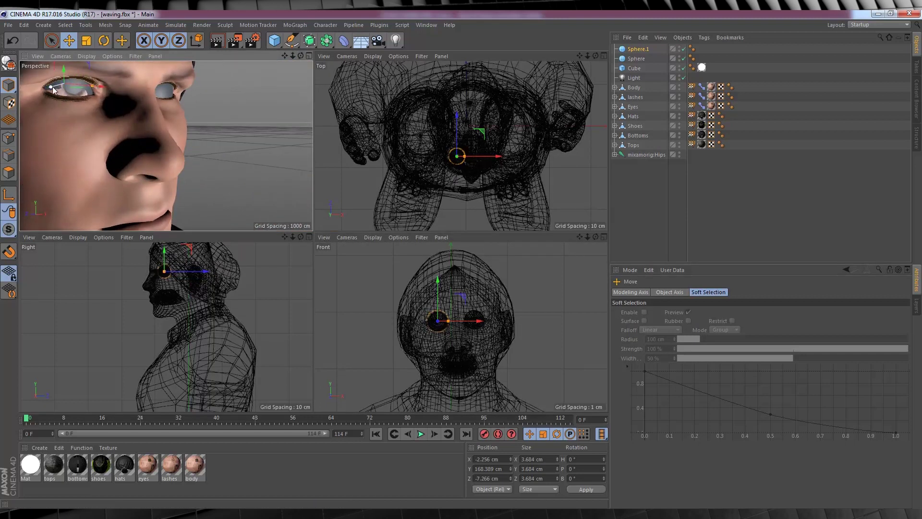
drag(52, 88, 54, 89)
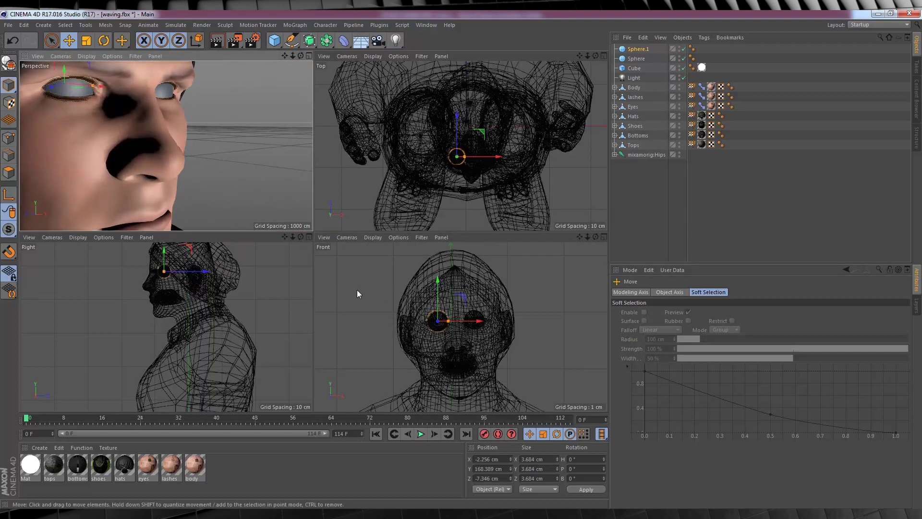
click(354, 292)
Play the animation with the face in full view to check whether the eye spheres follow the head, and return to the first frame
drag(300, 56, 250, 100)
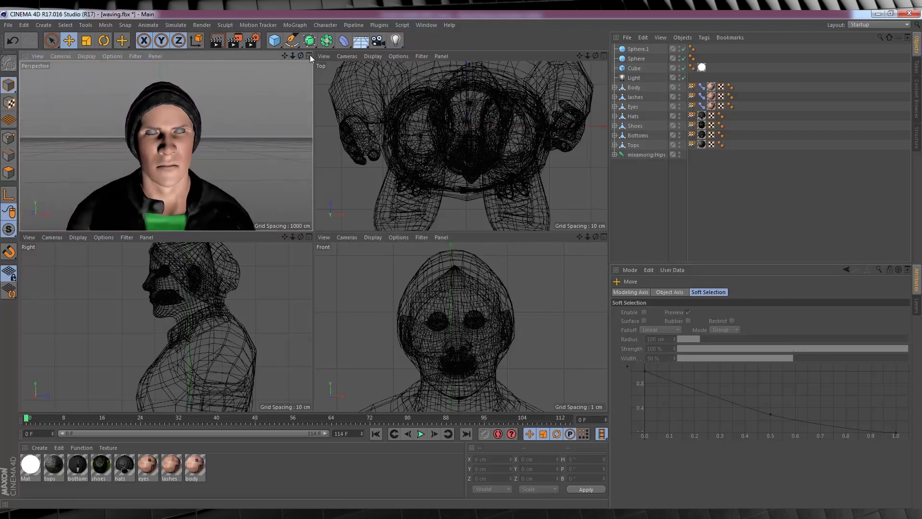
click(308, 55)
drag(588, 56, 313, 236)
drag(580, 56, 564, 5)
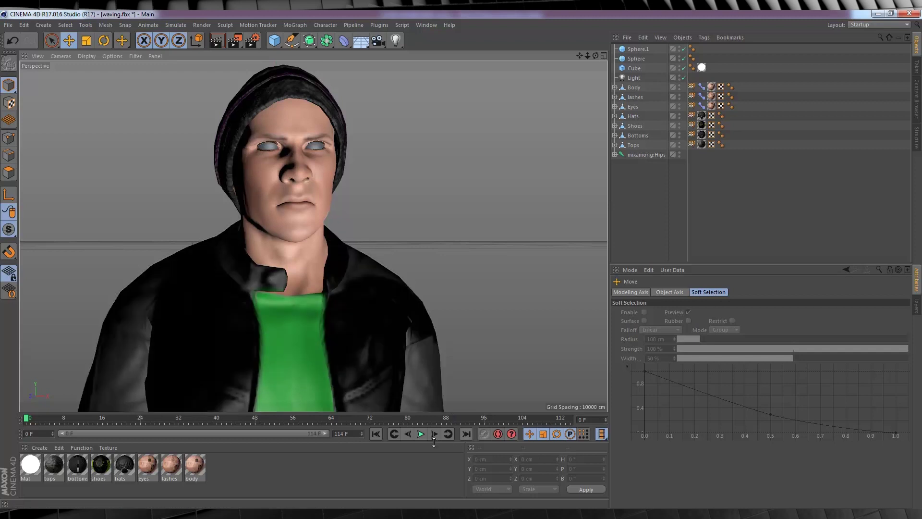
click(421, 434)
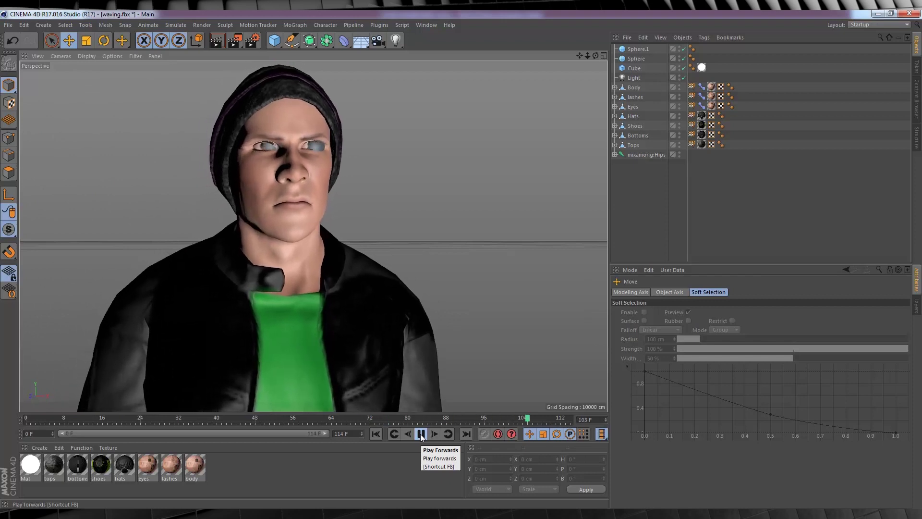
click(421, 434)
click(377, 433)
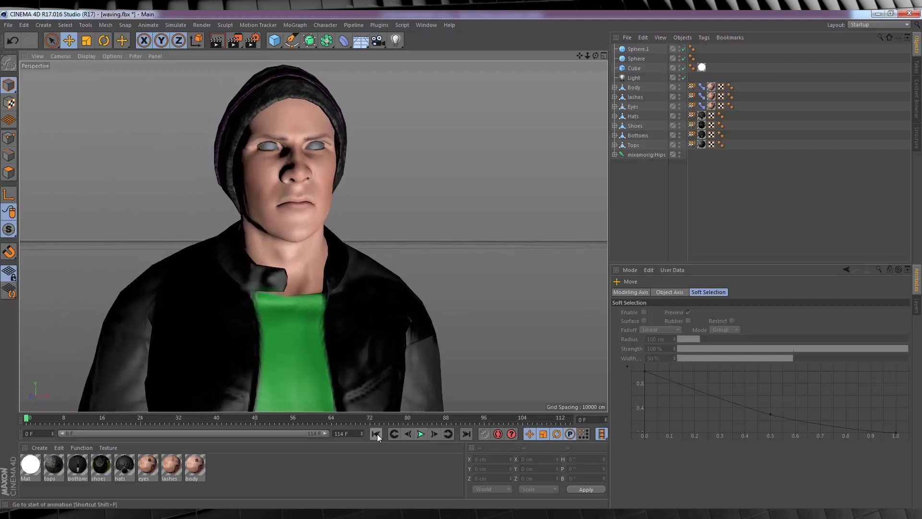
Parent both eye spheres to the mixamorig:Head joint inside the mixamorig:Hips hierarchy and play the animation to check them
click(640, 154)
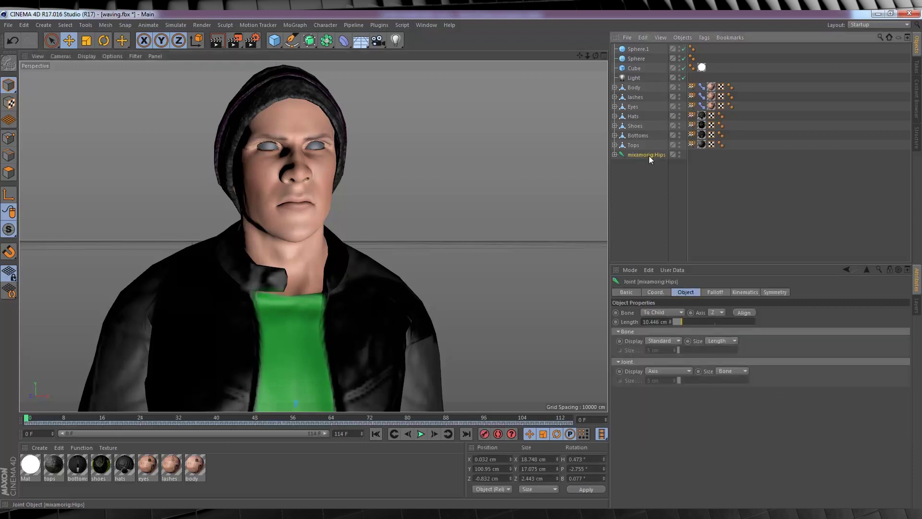
click(614, 155)
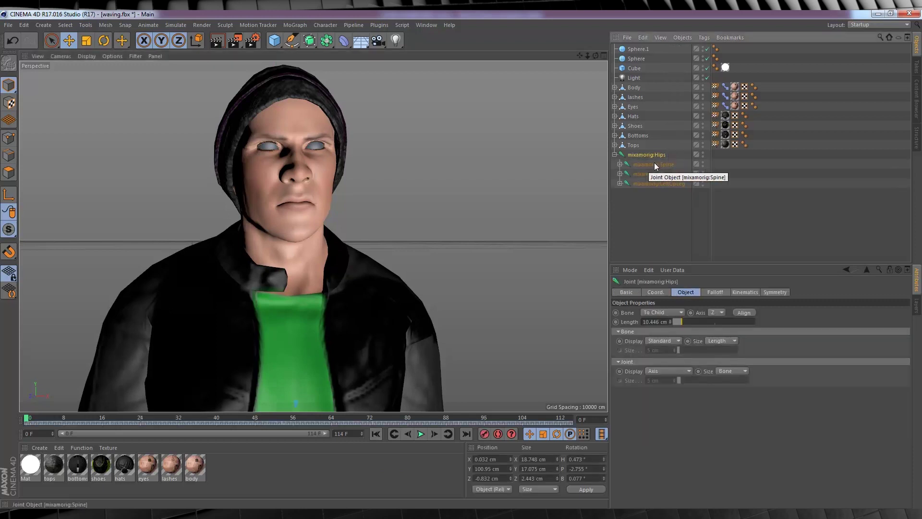
click(619, 163)
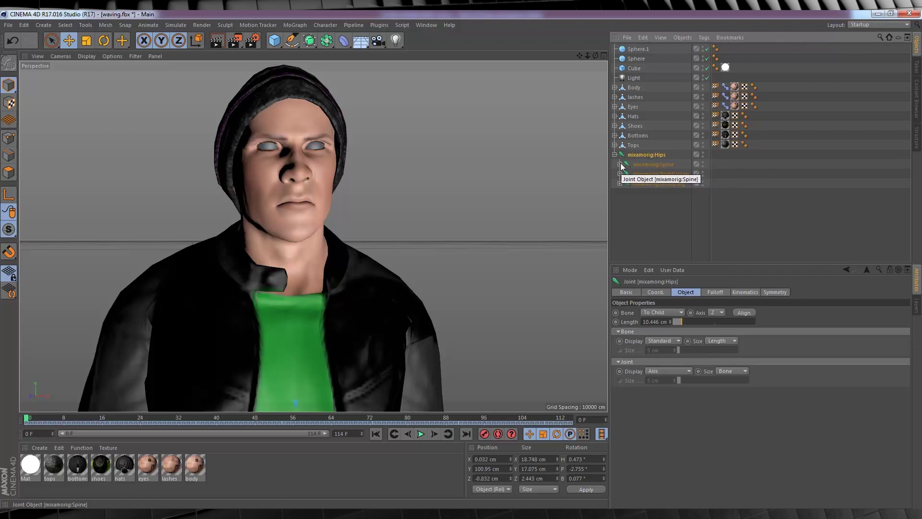
click(625, 173)
click(630, 184)
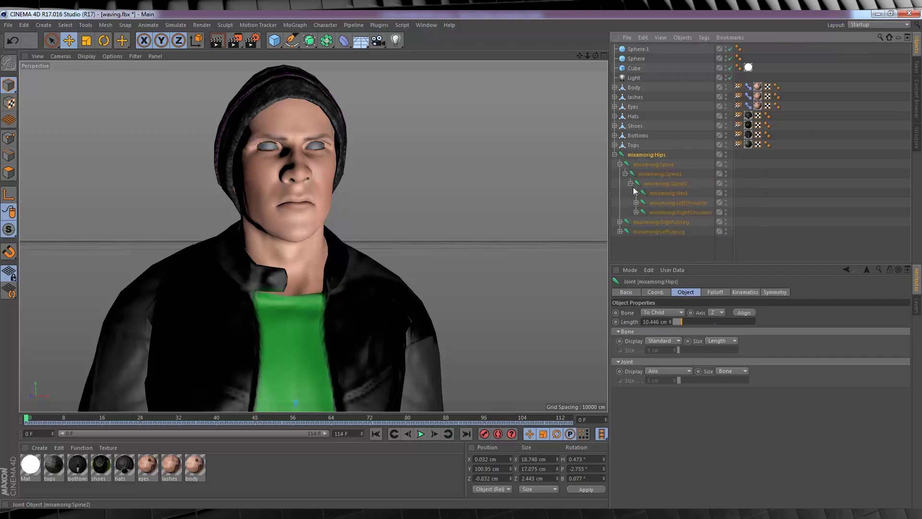
click(637, 193)
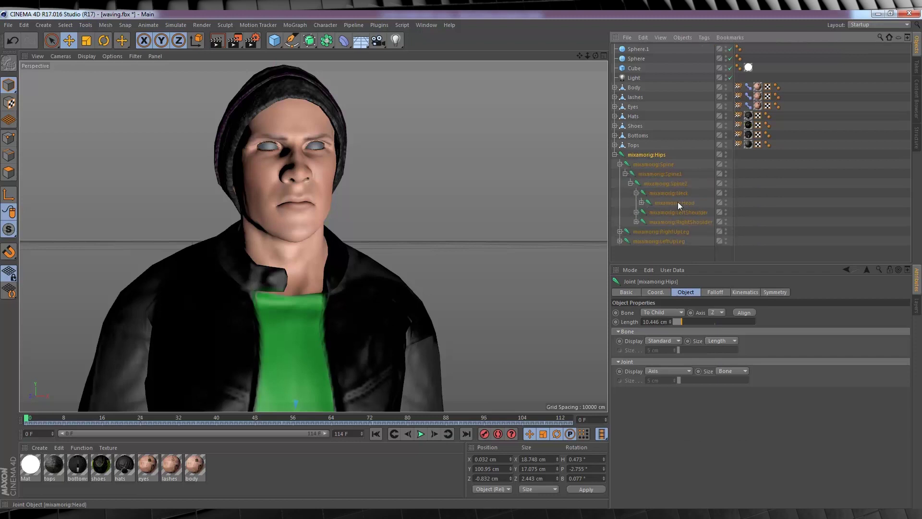
click(642, 202)
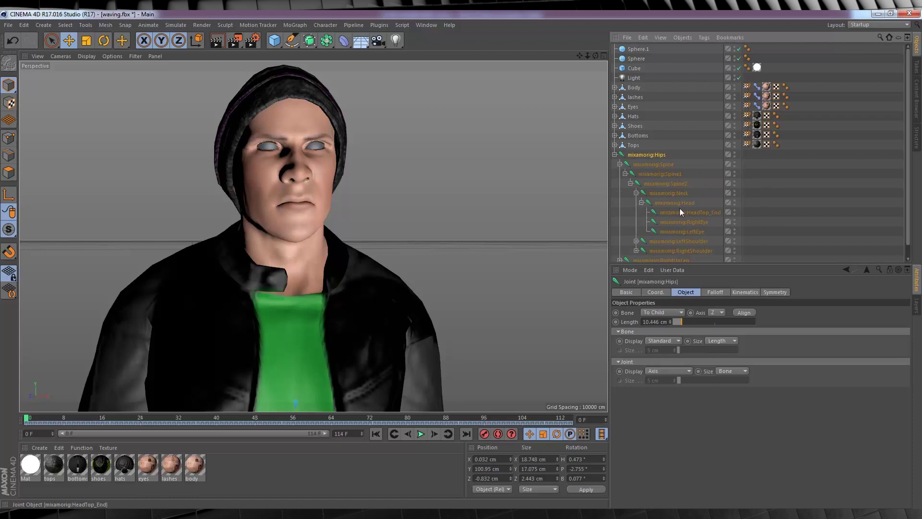
click(641, 50)
ctrl+click(637, 59)
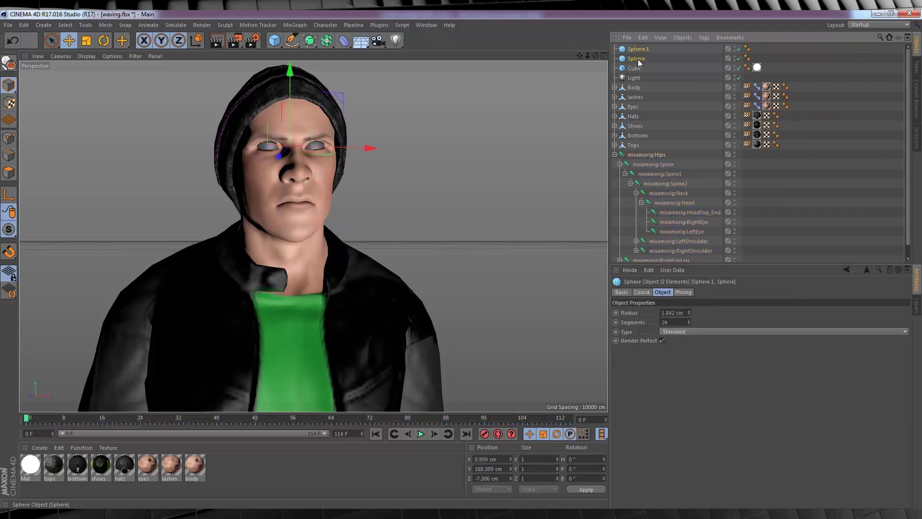
drag(638, 61, 683, 203)
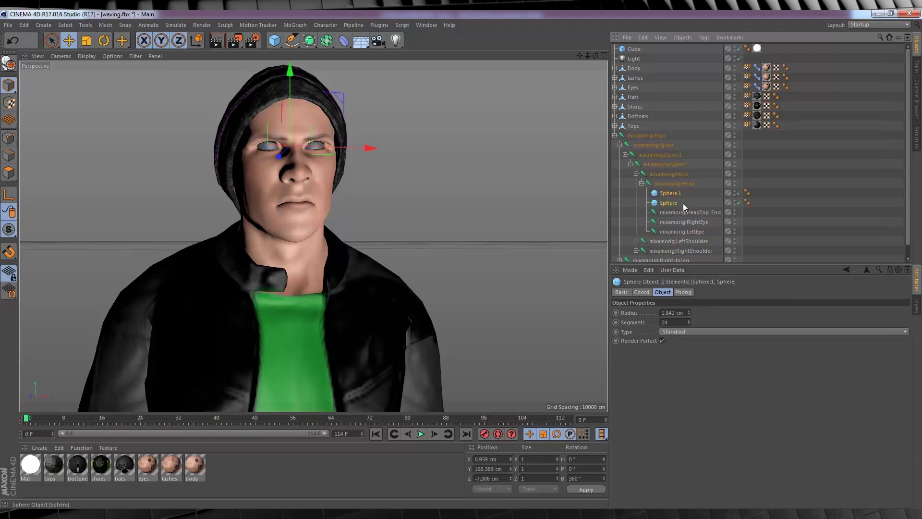
click(420, 434)
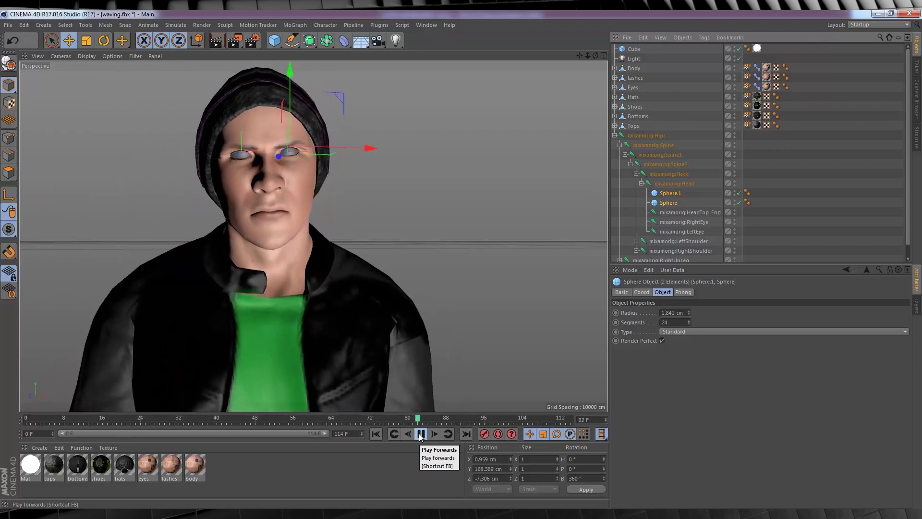
Stop the animation playback and create a new material named lens
click(420, 434)
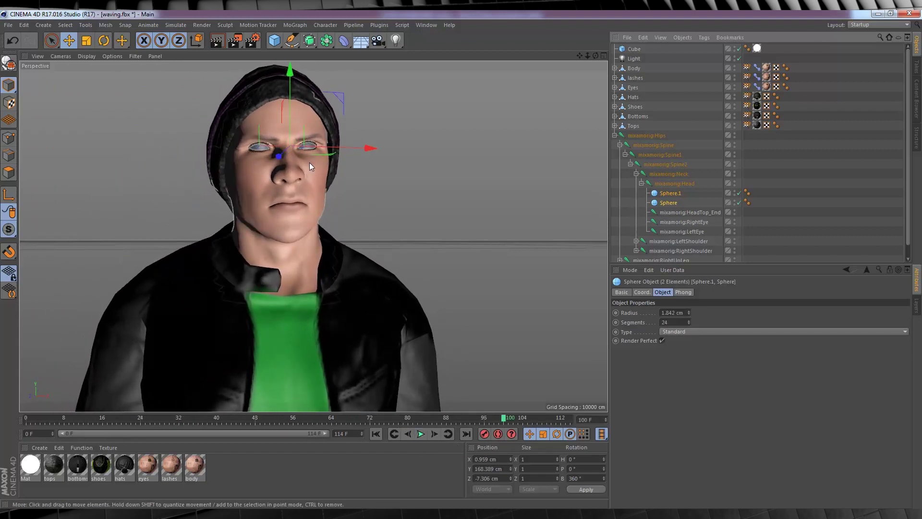
double_click(276, 466)
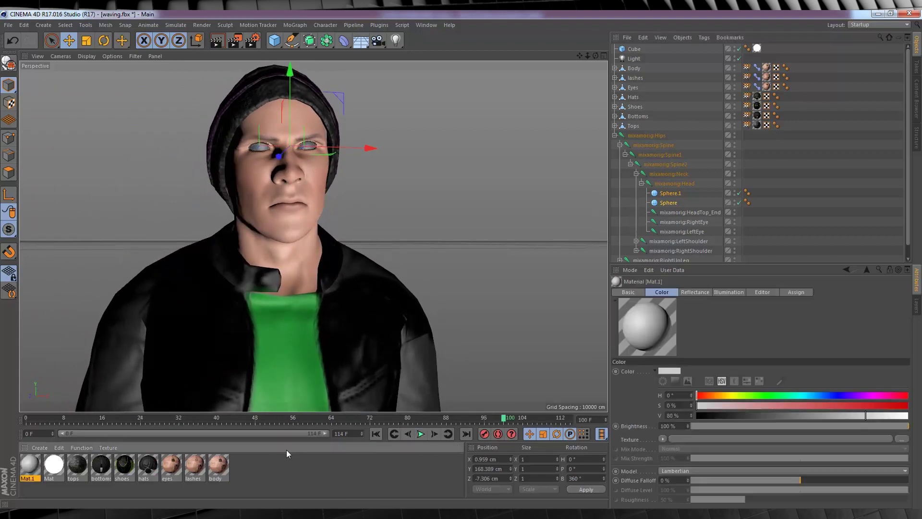
double_click(27, 478)
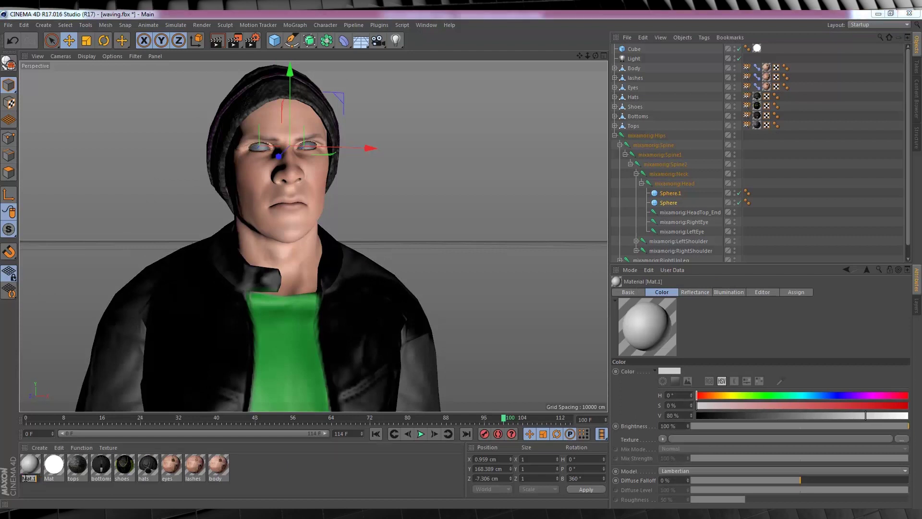
key(Return)
Enable transparency on the lens material and set its refraction preset to Glass
double_click(30, 463)
click(192, 201)
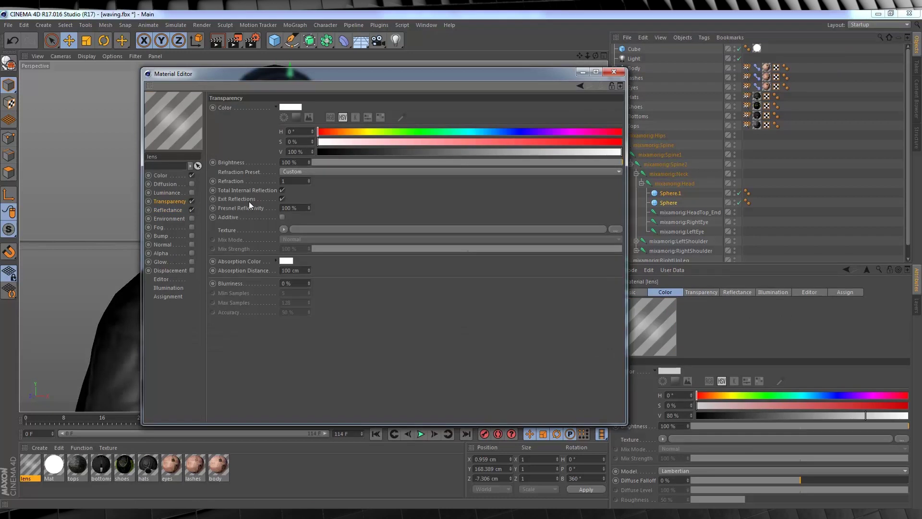
click(302, 172)
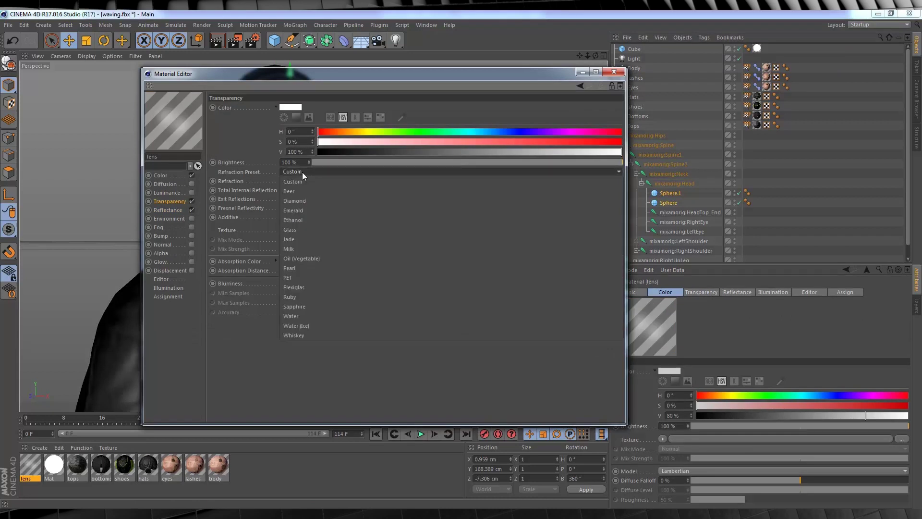
click(301, 229)
Add a Beckmann reflectance layer to the lens material with its specular strength raised to about 50%
click(171, 209)
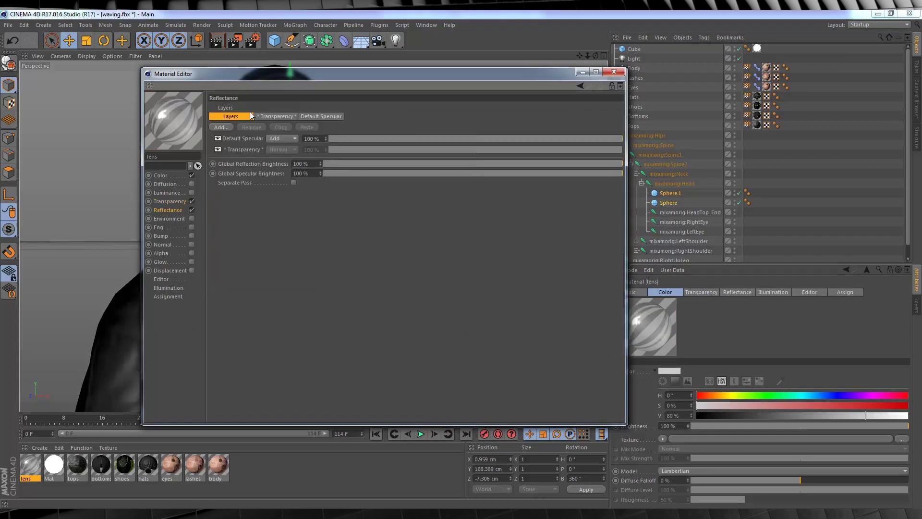
click(218, 126)
click(246, 129)
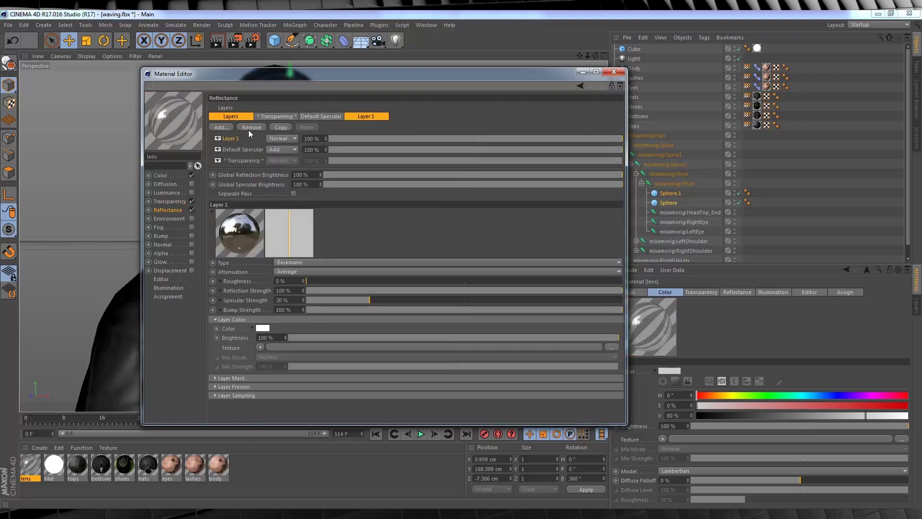
click(464, 300)
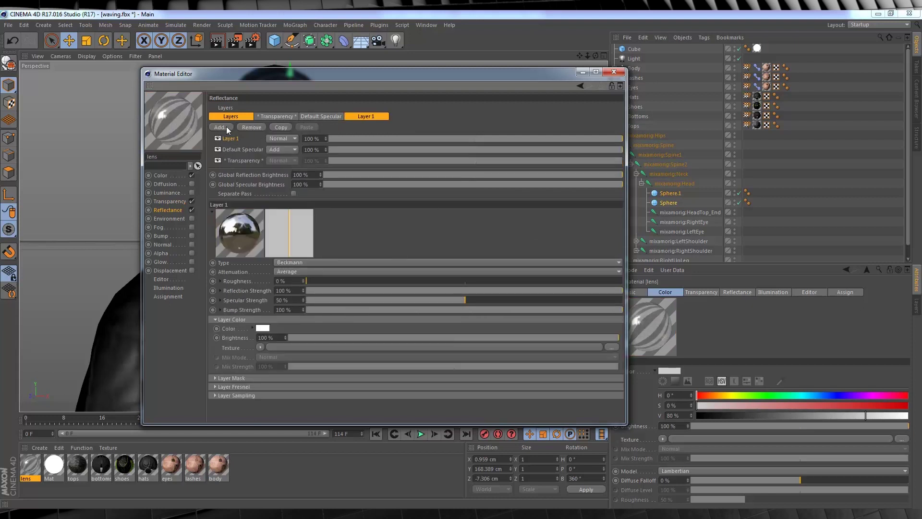
click(613, 72)
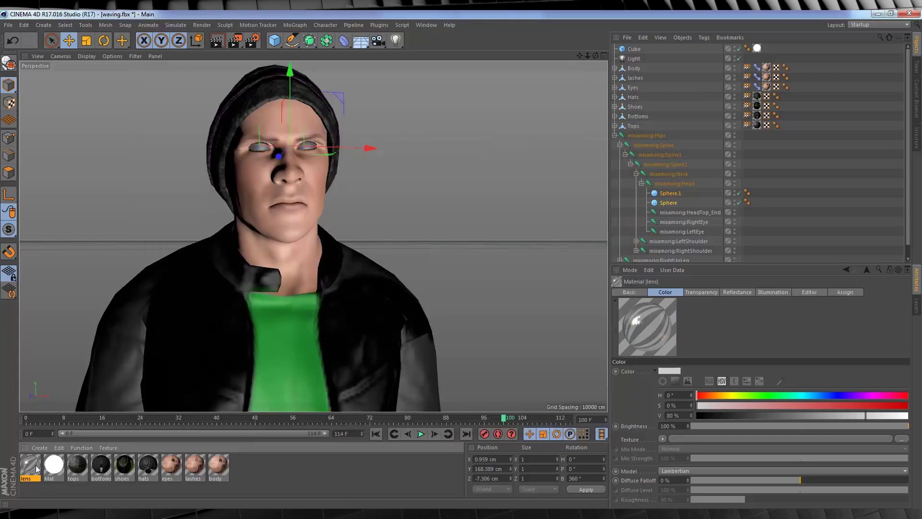
Apply the lens material to both eye spheres and render the view to check the eyes
drag(36, 468, 259, 147)
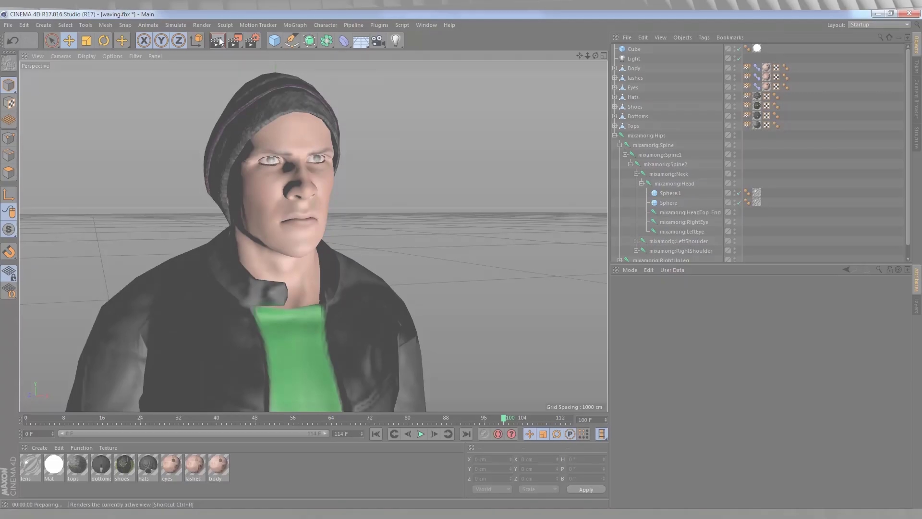
click(218, 42)
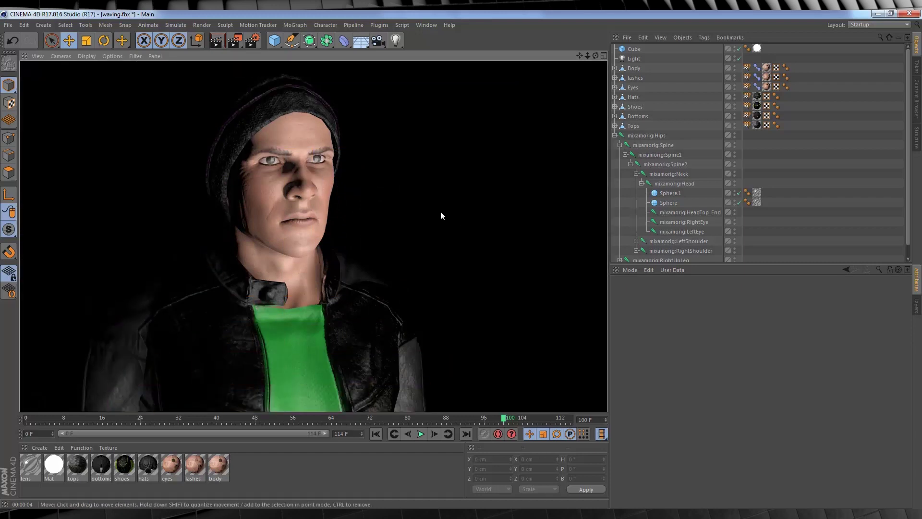
click(440, 211)
drag(596, 55, 391, 125)
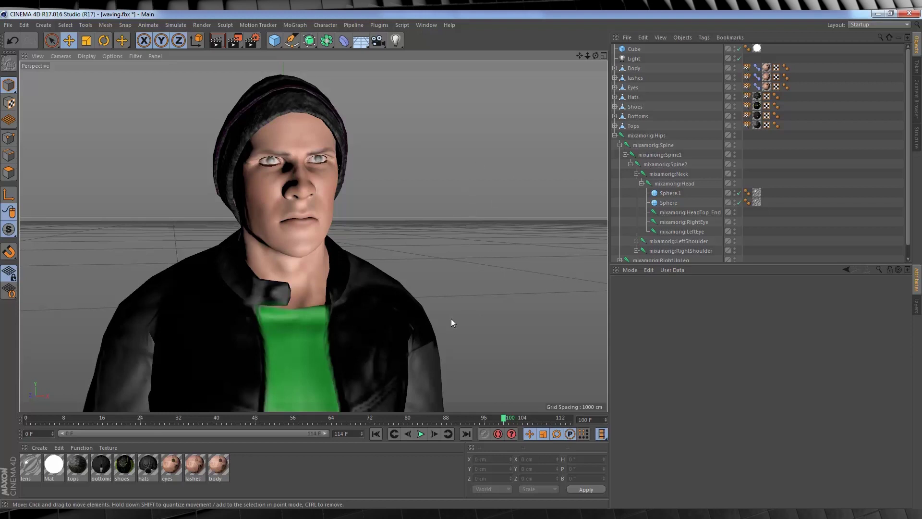
Add a Background object to the scene
click(365, 46)
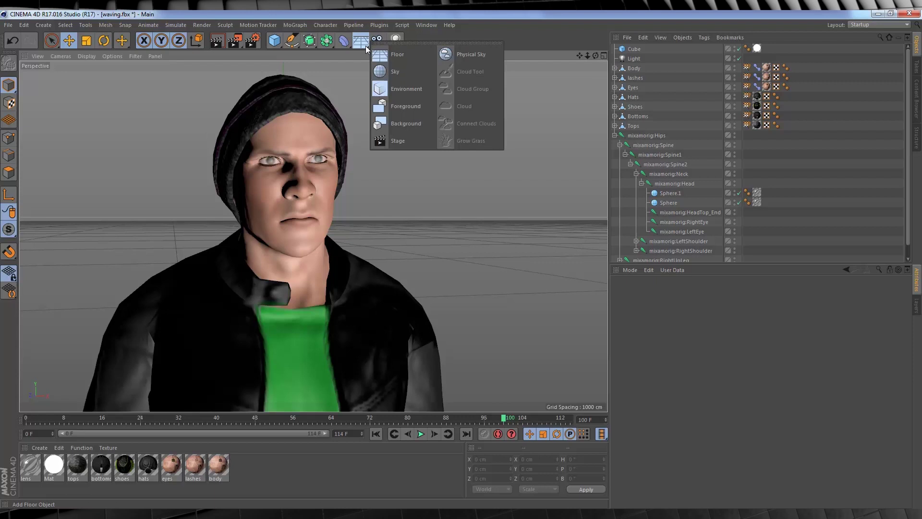
click(405, 124)
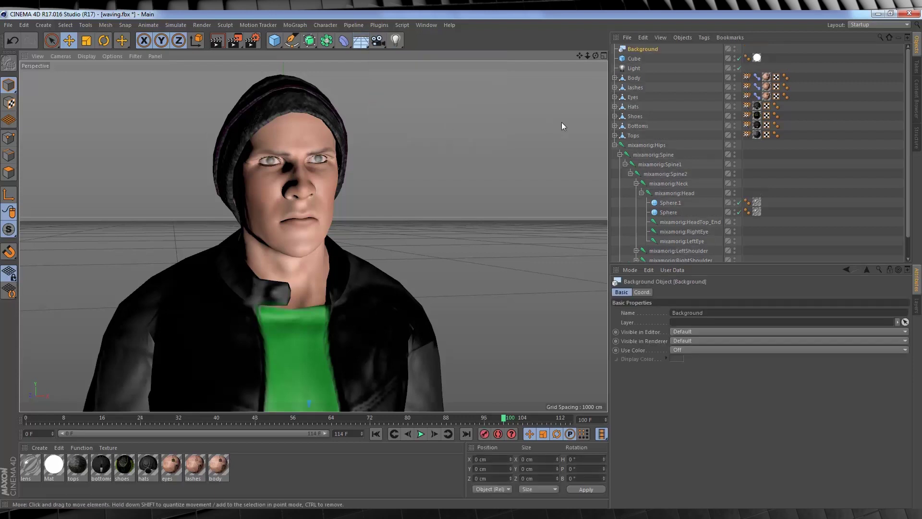
click(296, 465)
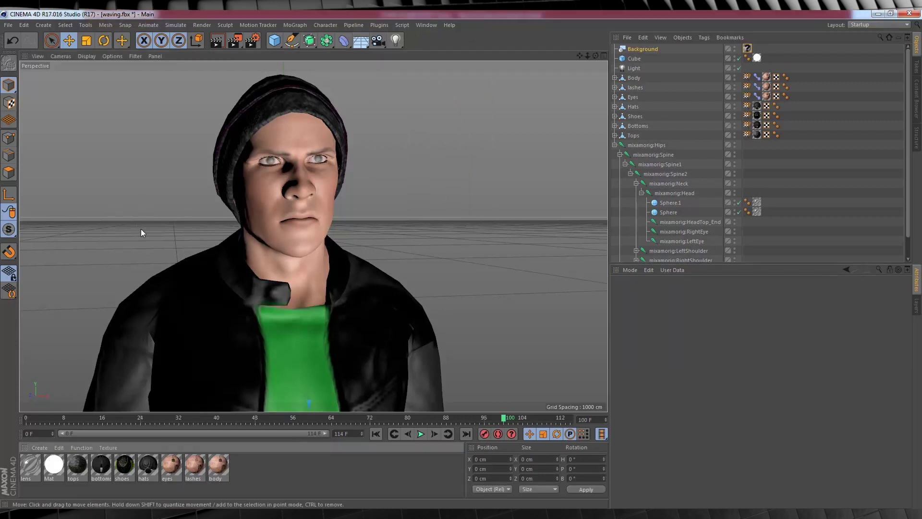
Create a new material named BG
double_click(251, 470)
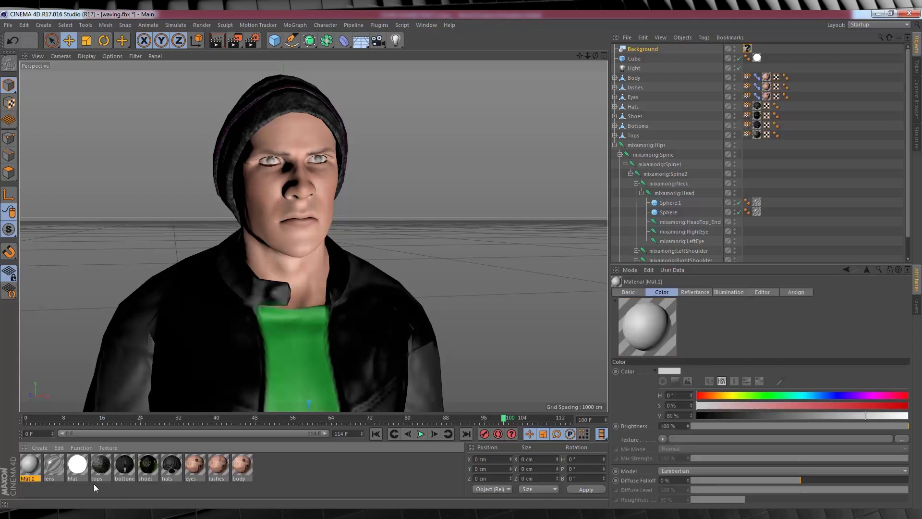
double_click(29, 478)
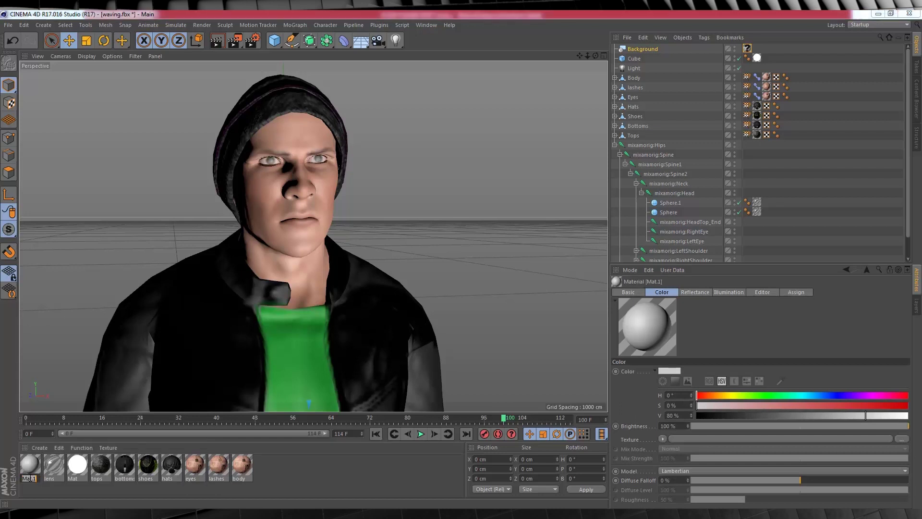
click(31, 464)
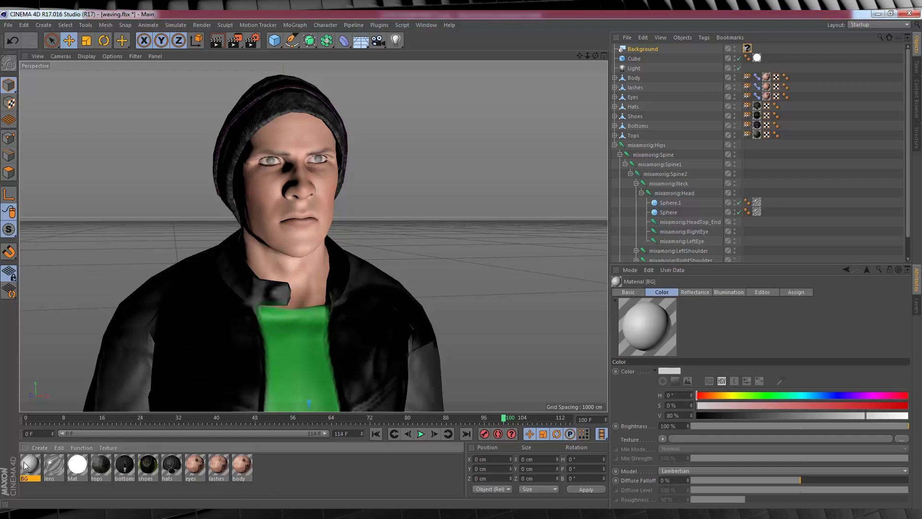
Load the still image 150TH.00_16_05_20.Still006.png as BG's color texture and apply the material to the Background object
double_click(26, 465)
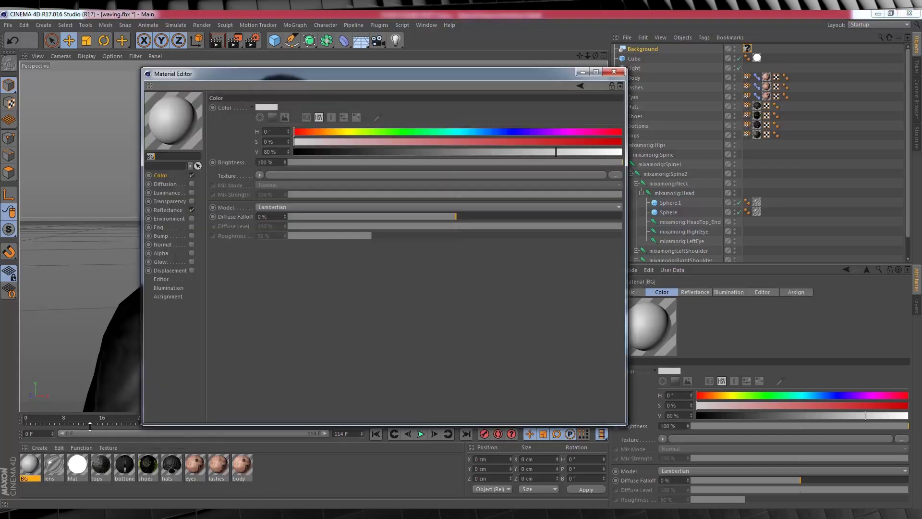
click(261, 176)
double_click(144, 107)
click(614, 71)
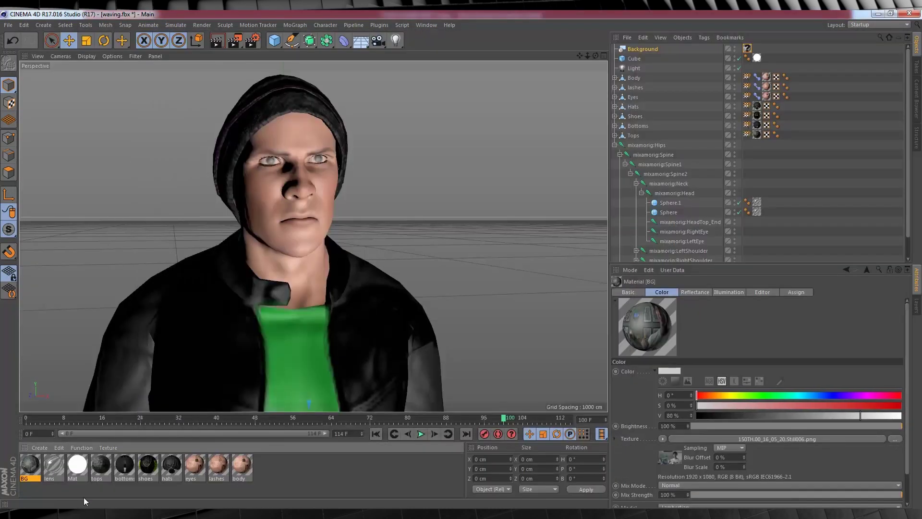
drag(31, 464, 745, 45)
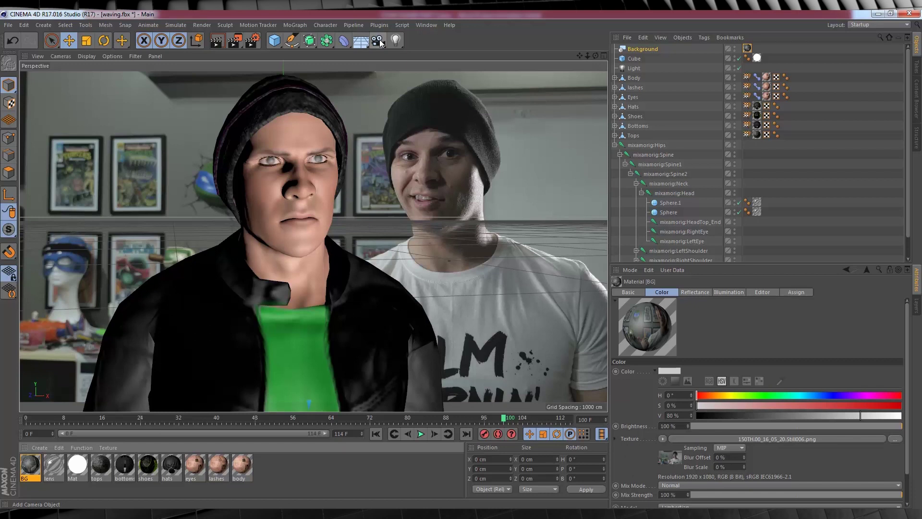
Add a camera and frame the character beside the man in the background, at about X -18.3, Y 158.1, Z -109.8 cm
click(379, 41)
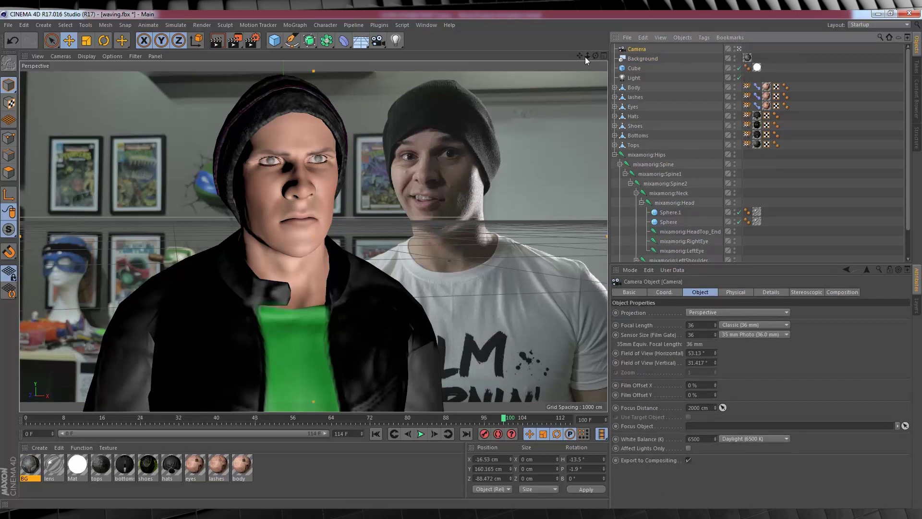
mouse_move(585, 56)
mouse_down()
mouse_move(603, 56)
mouse_move(561, 56)
mouse_move(590, 54)
mouse_up()
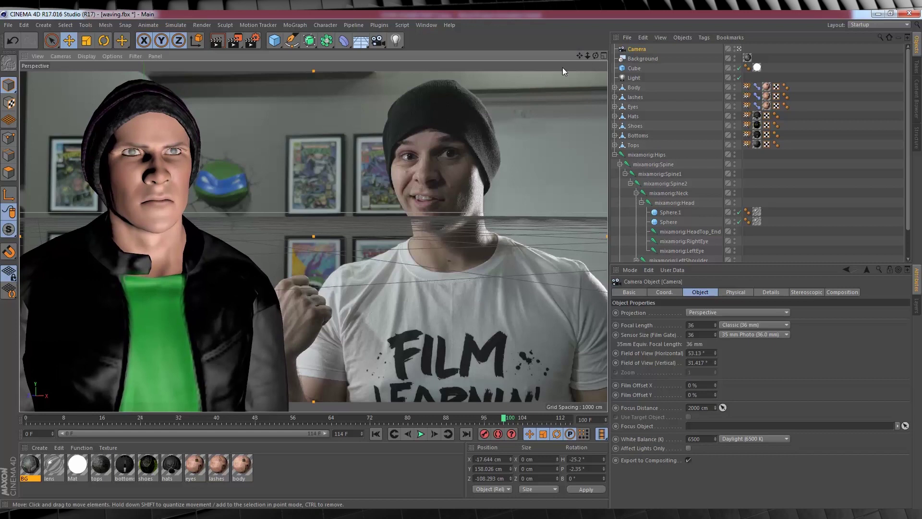
mouse_move(588, 57)
mouse_down()
mouse_move(595, 56)
mouse_move(587, 56)
mouse_up()
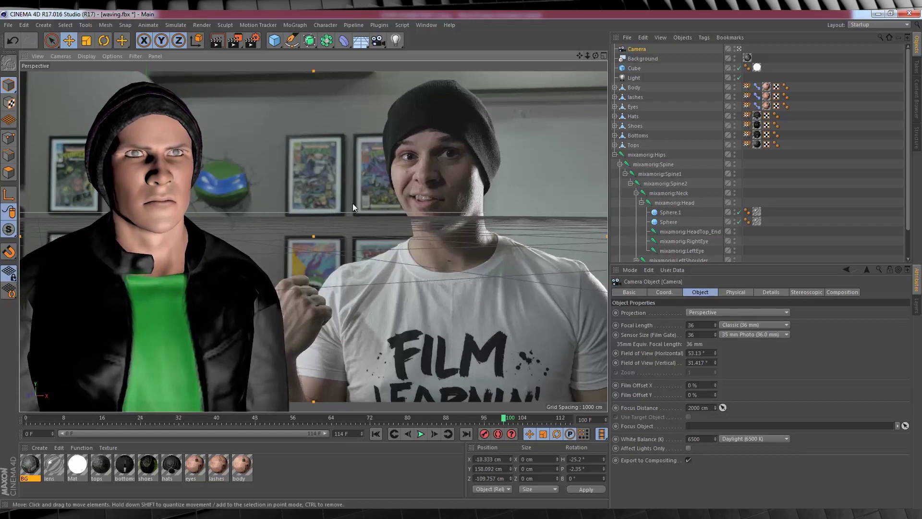
Lock the camera with a Protection tag and try to orbit the view to test the lock
click(704, 38)
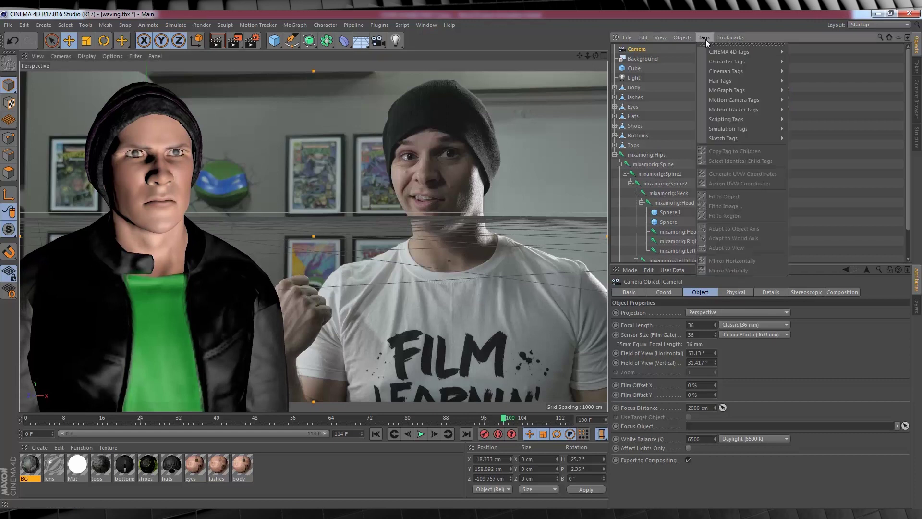
mouse_move(769, 52)
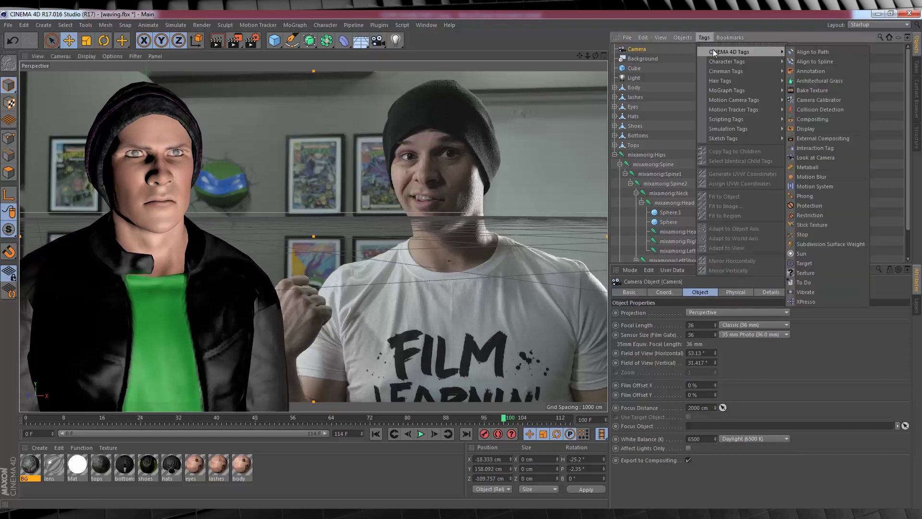
click(809, 206)
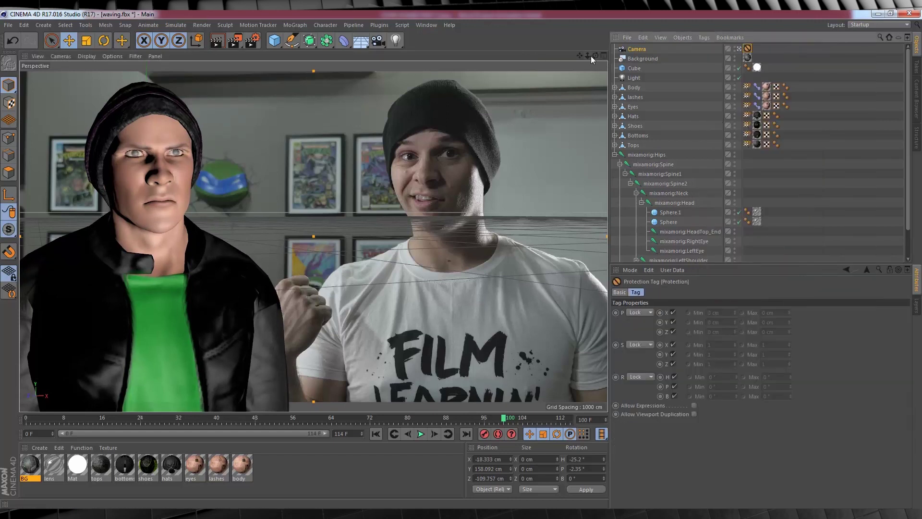
drag(596, 56, 596, 56)
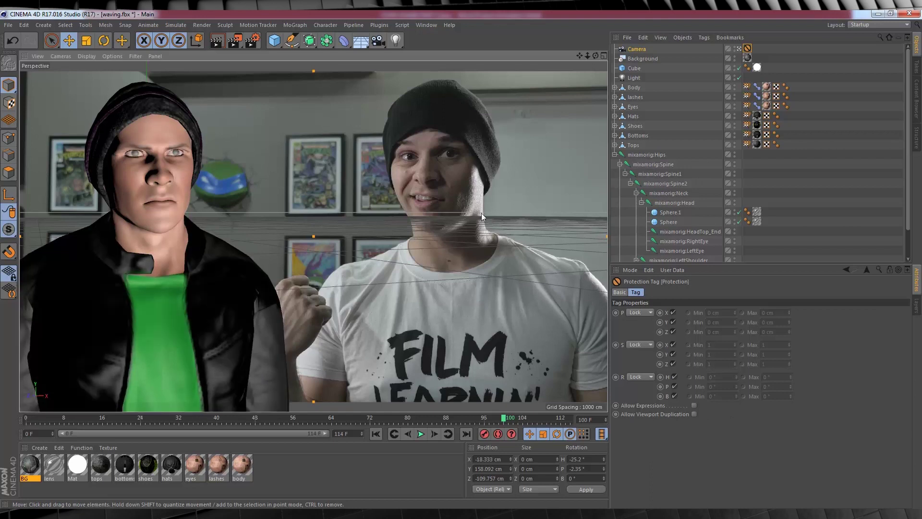
Replace the existing light with a new omni light that casts Shadow Maps (Soft) shadows
click(643, 79)
key(Delete)
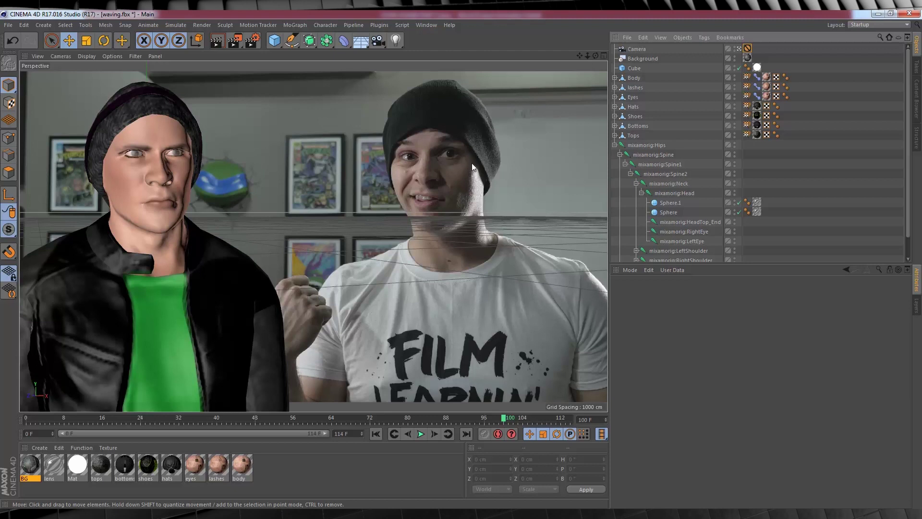
click(398, 45)
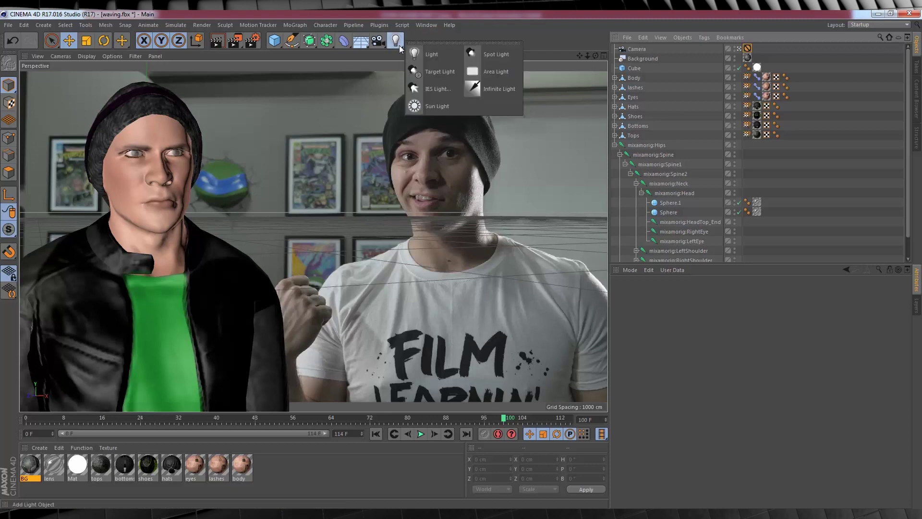
click(431, 55)
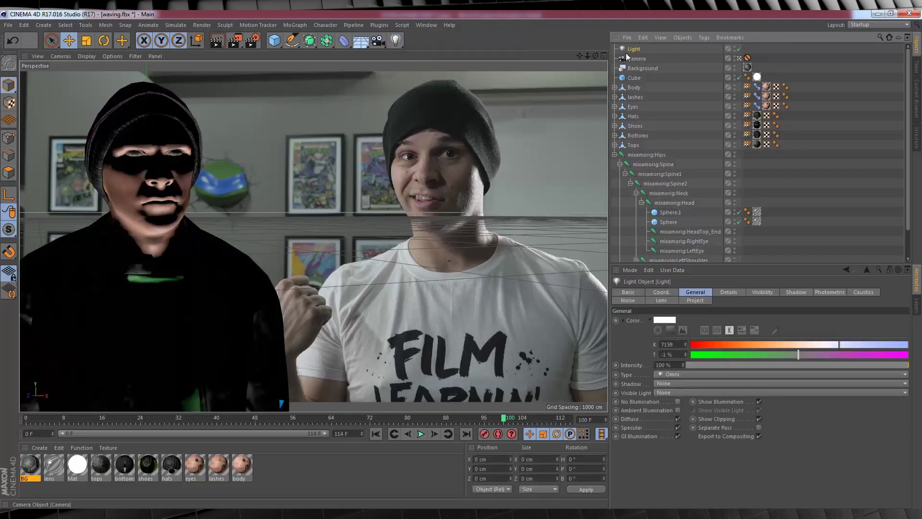
click(681, 384)
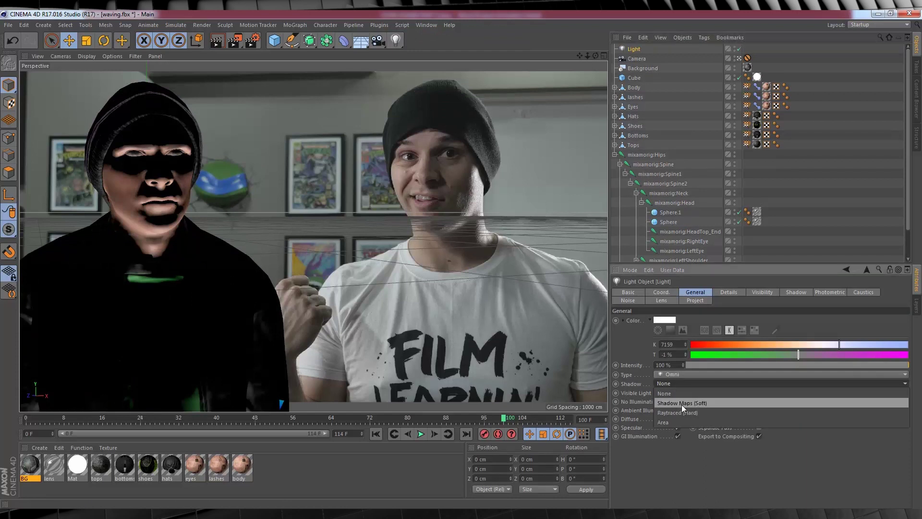
click(681, 403)
Place the omni light just behind and beside the character's head, at about X 52.9, Y 178.5, Z 28.6 cm
click(604, 56)
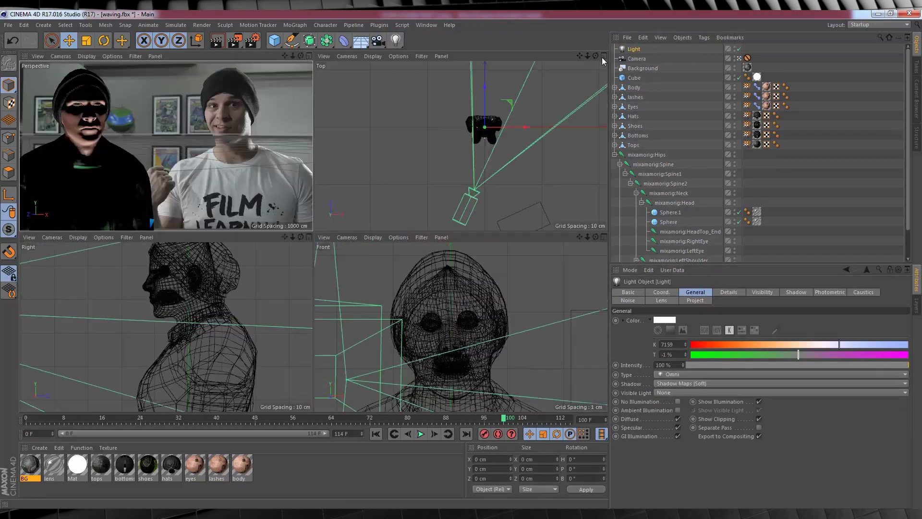
drag(523, 127, 551, 129)
drag(513, 86, 511, 72)
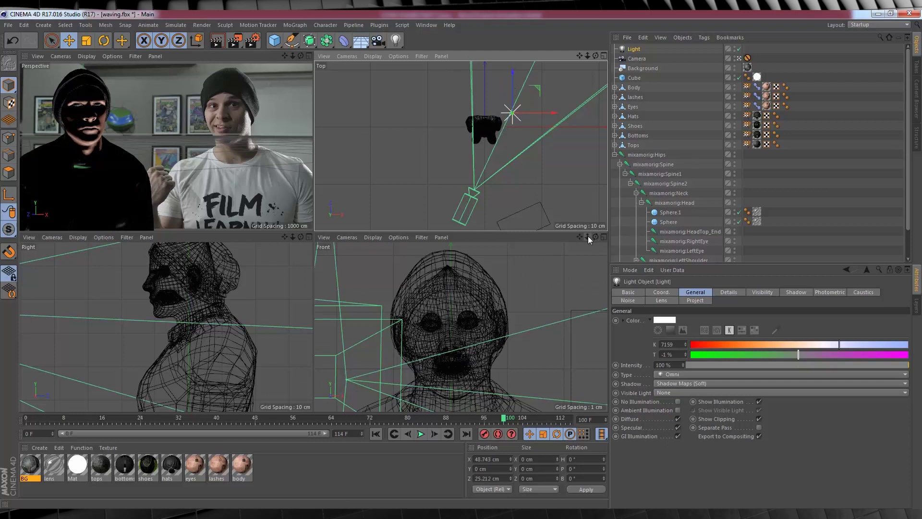
drag(588, 235, 550, 222)
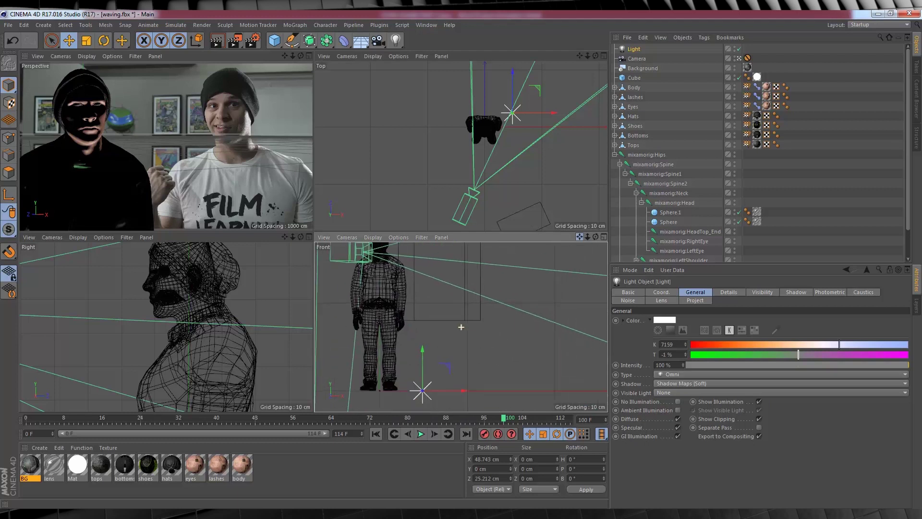
drag(461, 327, 457, 326)
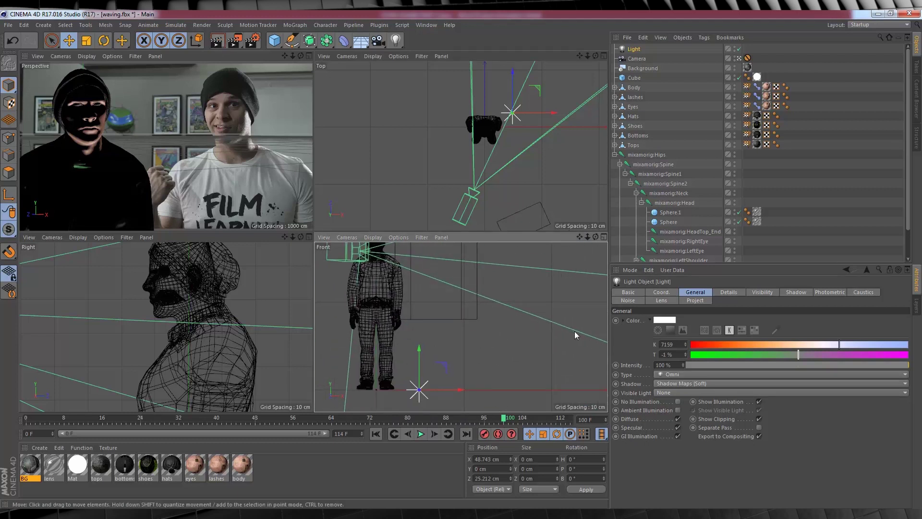
drag(419, 349, 418, 207)
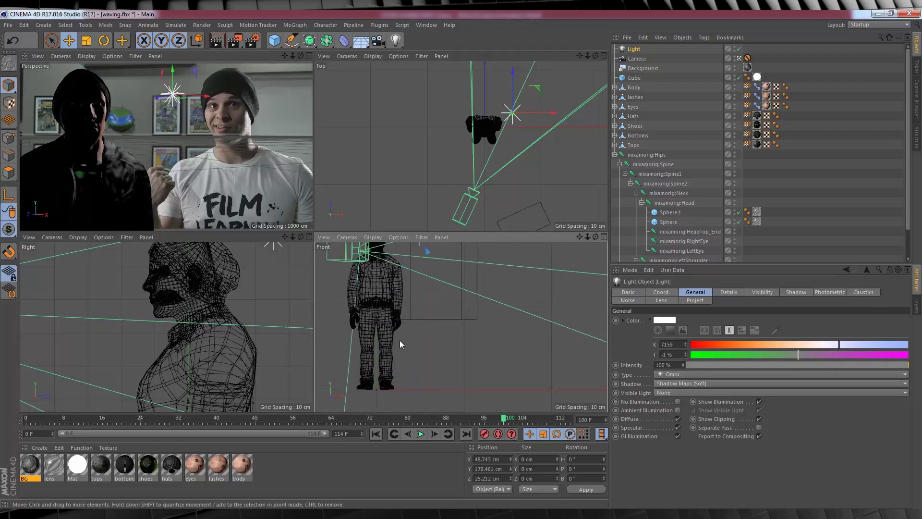
drag(512, 73, 512, 71)
drag(548, 109, 550, 110)
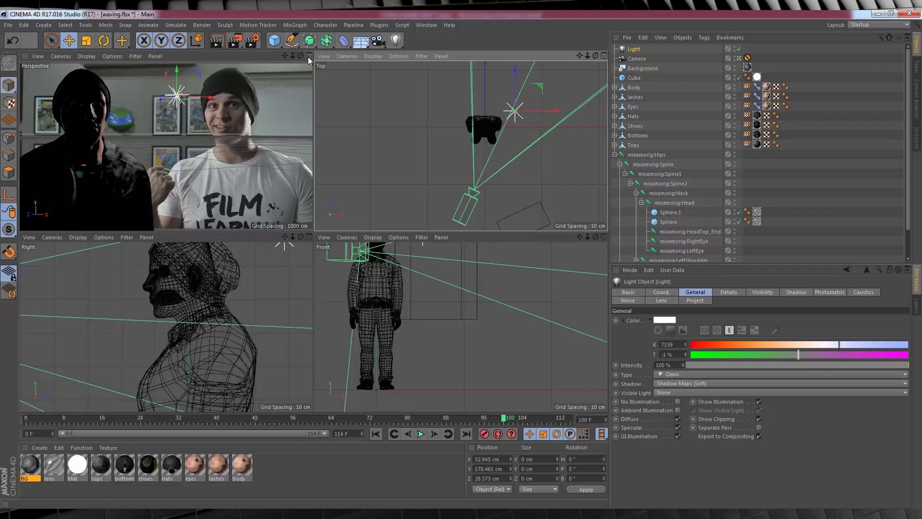
click(308, 55)
mouse_move(296, 153)
mouse_down()
mouse_move(322, 150)
mouse_move(294, 149)
mouse_move(294, 157)
mouse_up()
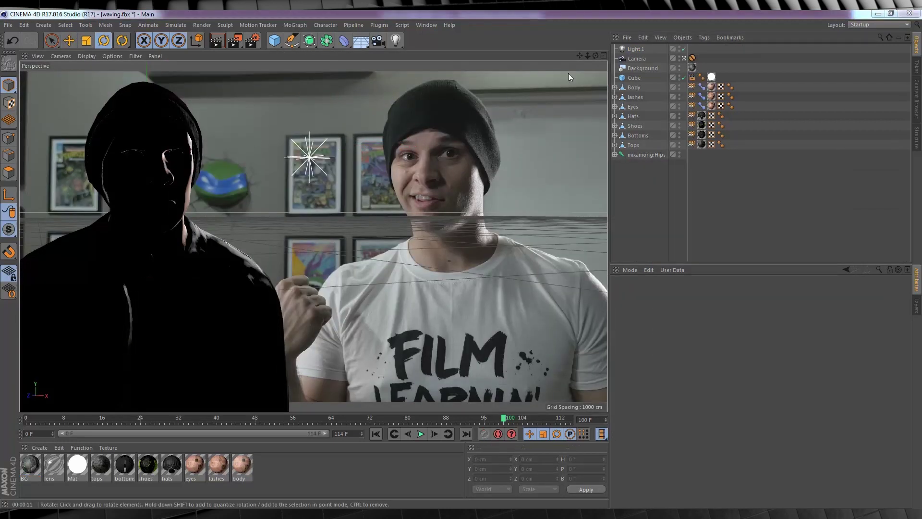
Add an area light behind the character on the side opposite the omni light, at about X -207.9, Y 211.8, Z 84.3 cm, heading 51.8°
click(603, 55)
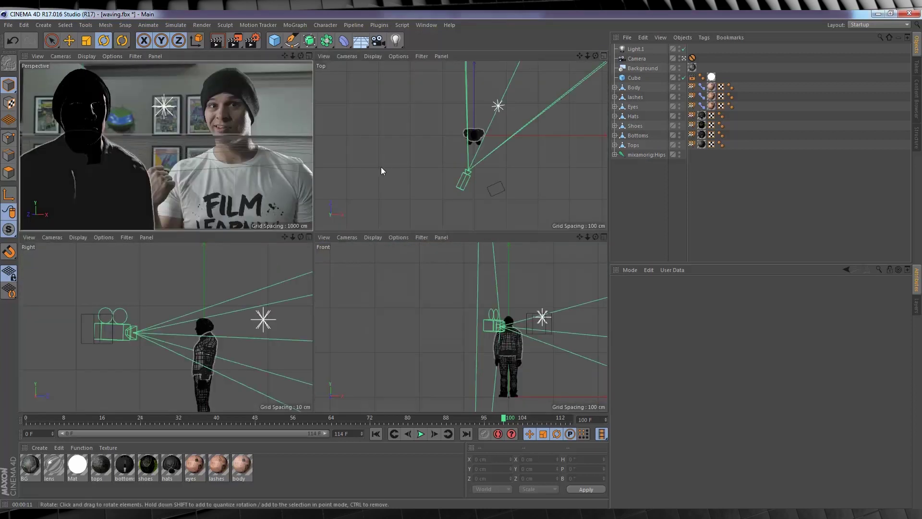
click(395, 40)
click(491, 71)
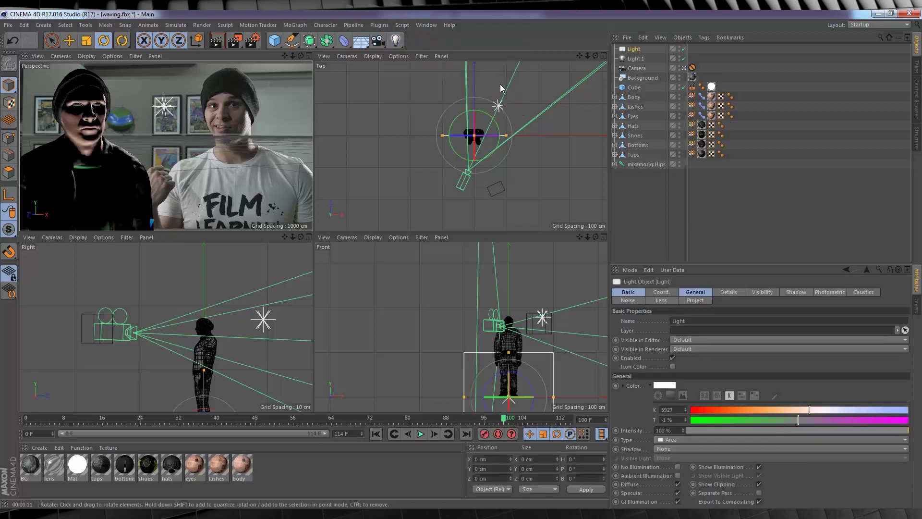
key(e)
drag(499, 140, 432, 91)
key(r)
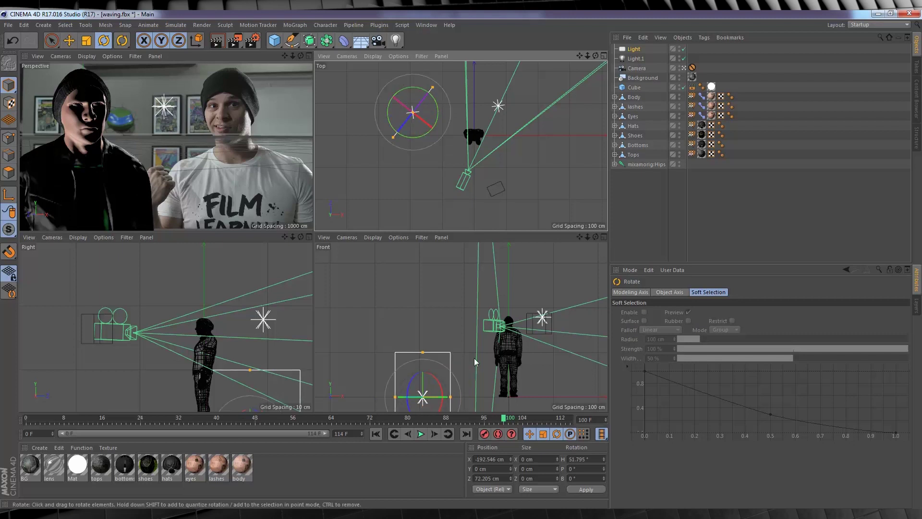
key(e)
drag(422, 363, 438, 303)
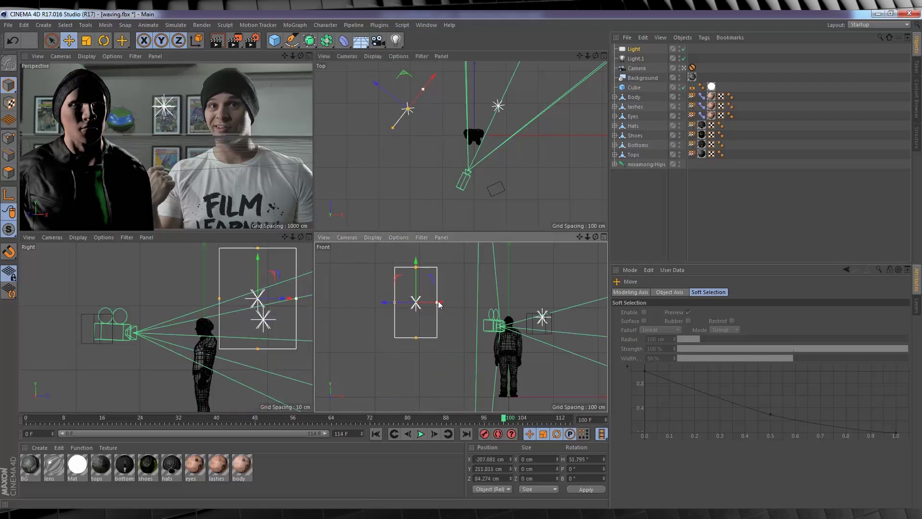
click(419, 159)
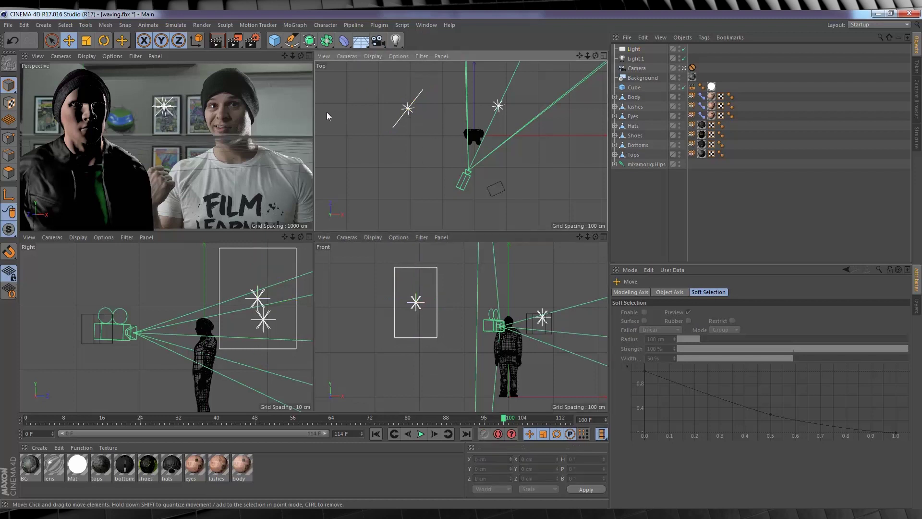
Add a second area light in front of the character at about X 270.8, Y 252.4, Z -210.6 cm, with heading 29.2° and pitch -16.2°
click(397, 41)
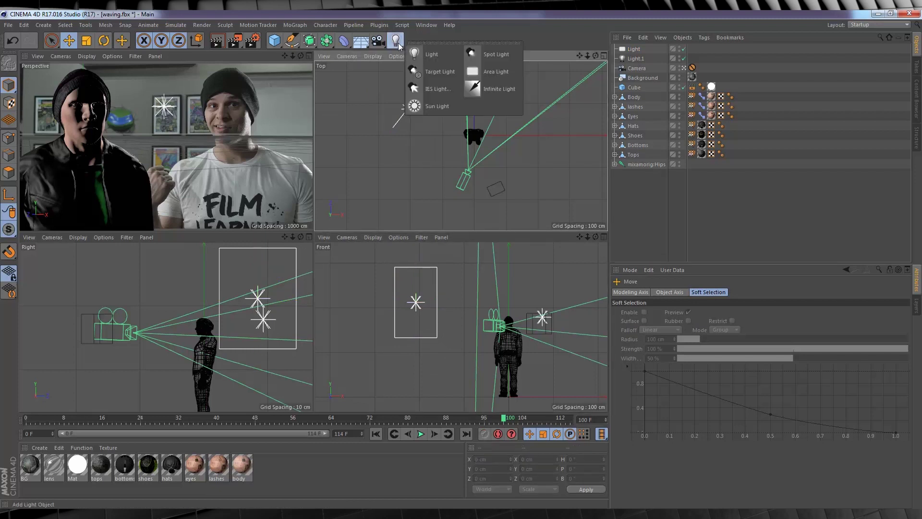
click(470, 72)
drag(510, 139, 574, 182)
key(r)
middle_click(514, 331)
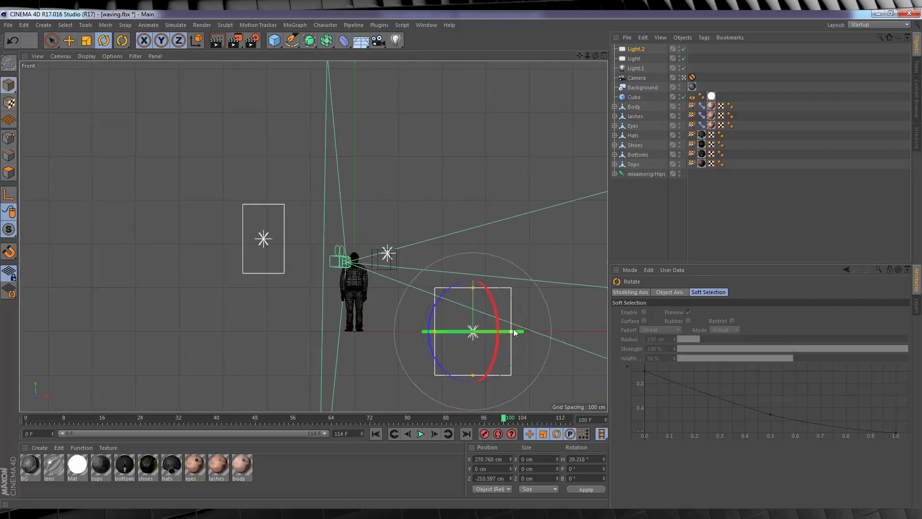
click(69, 40)
drag(473, 308, 495, 250)
click(104, 41)
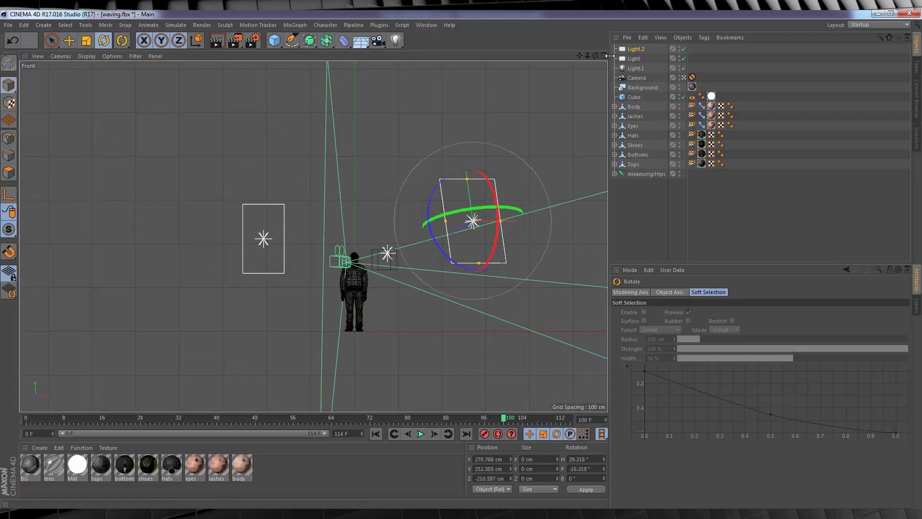
key(F5)
key(F1)
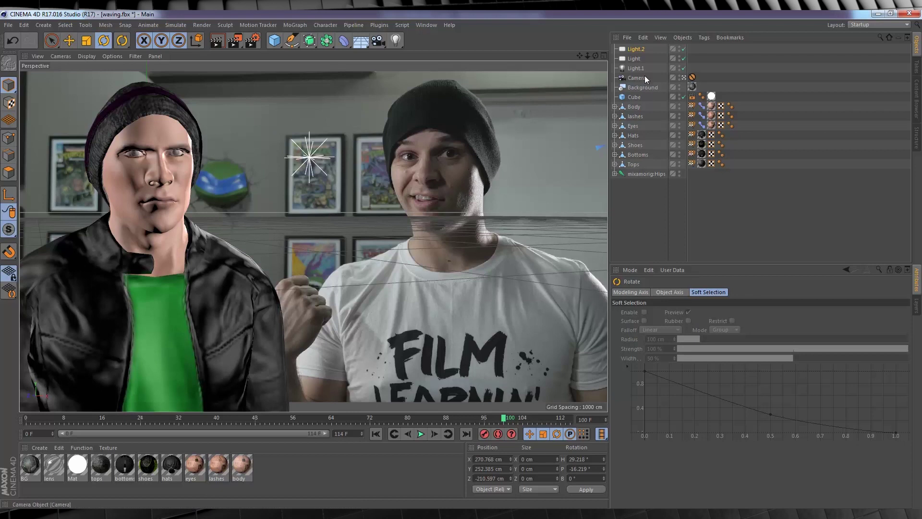
Lower the intensity of the first area light, named Light, to 75%
click(633, 58)
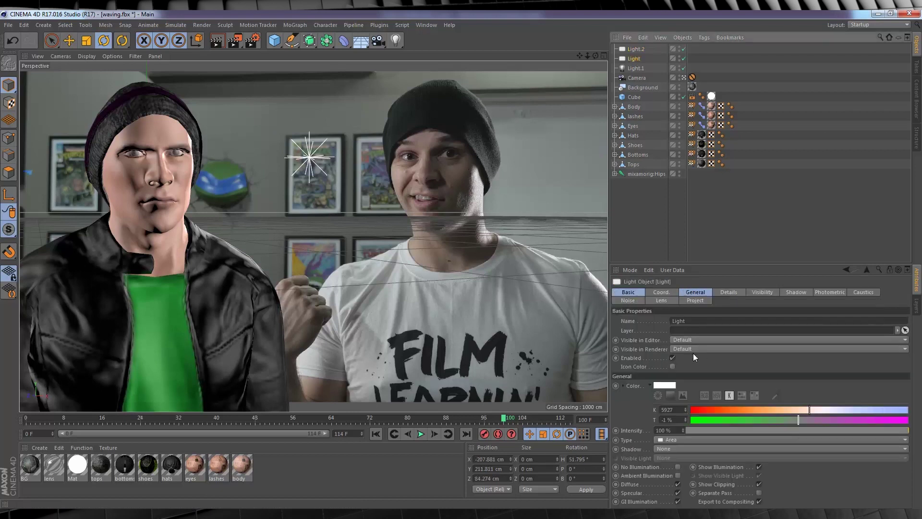
click(729, 395)
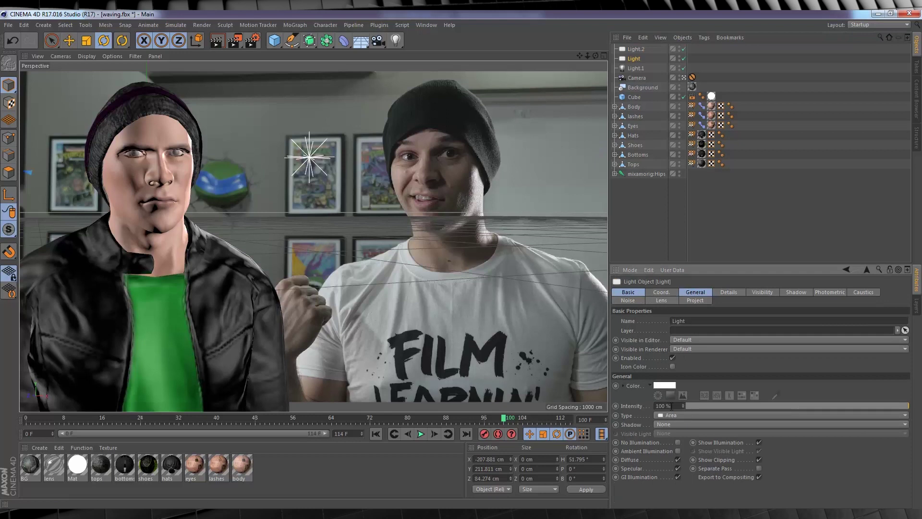
drag(905, 407, 854, 405)
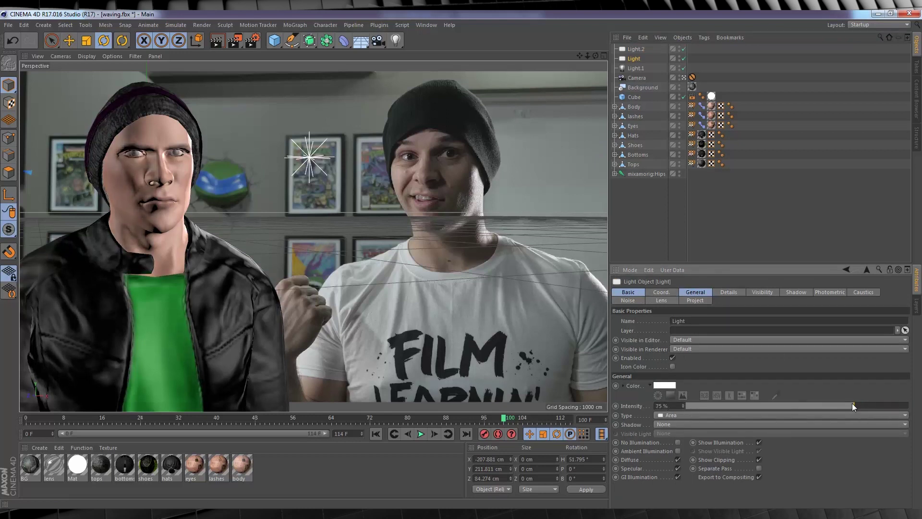
Shift the Kelvin color temperature of the second area light, Light.2, slightly toward blue
click(636, 48)
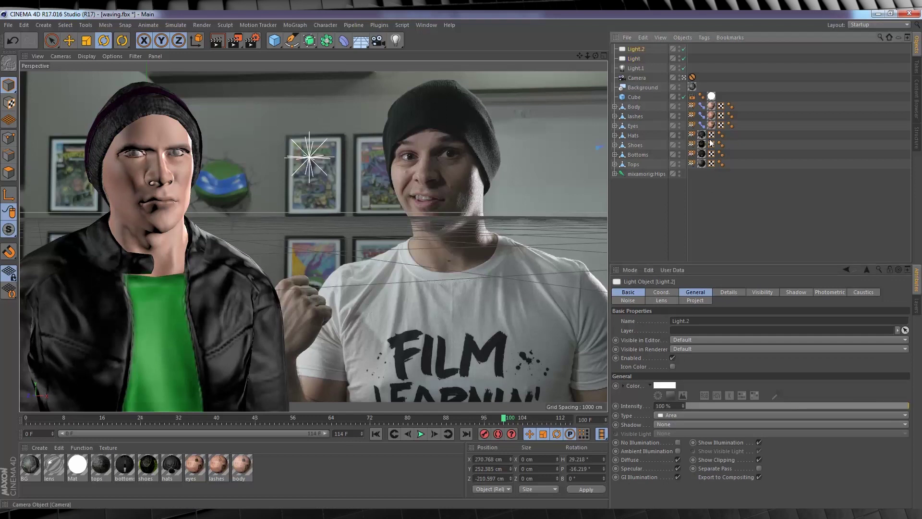
click(729, 395)
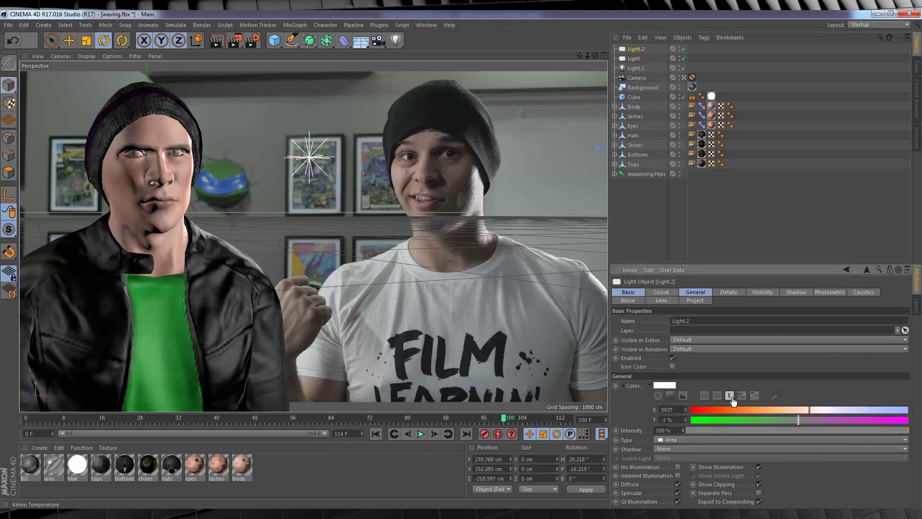
mouse_move(809, 411)
mouse_down()
mouse_move(854, 411)
mouse_move(823, 410)
mouse_up()
click(729, 395)
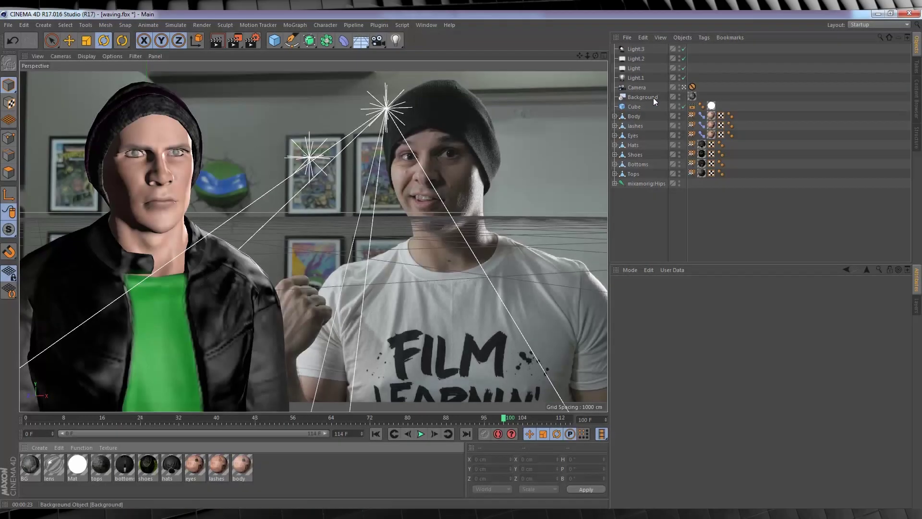
Hide the Background object in the editor and renderer, and inspect the character's face outside the camera before restoring the camera view
click(680, 95)
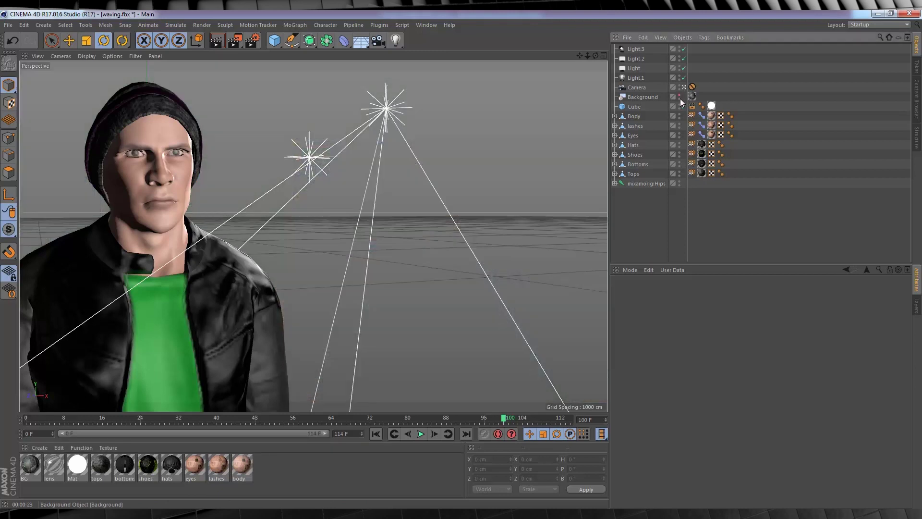
click(680, 99)
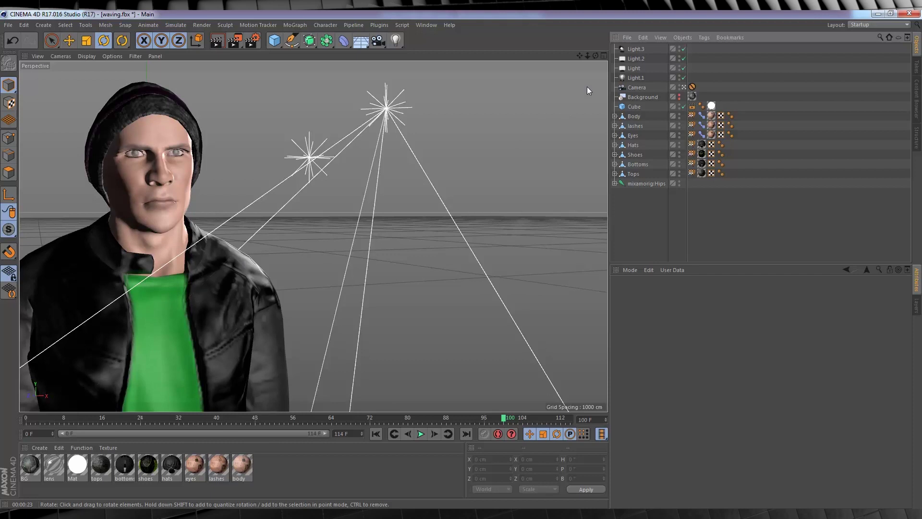
click(684, 88)
scroll(330, 109, up, 4)
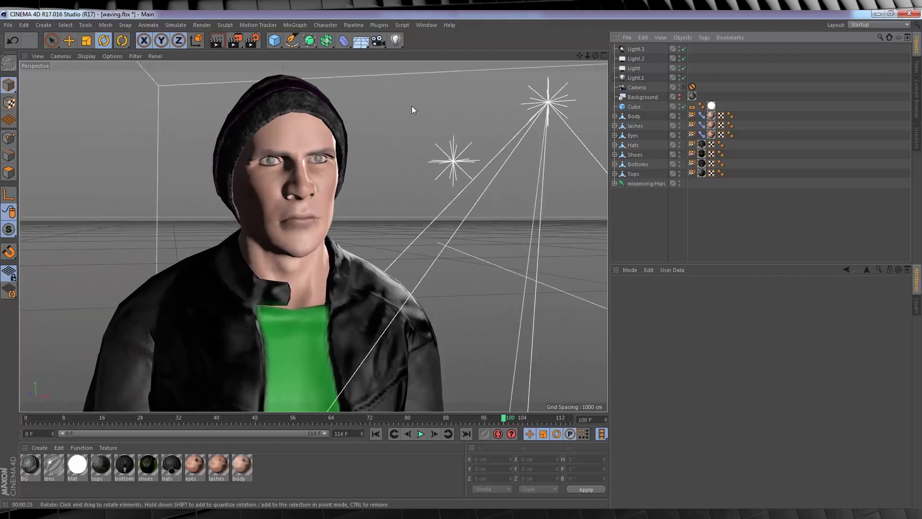
scroll(376, 186, down, 4)
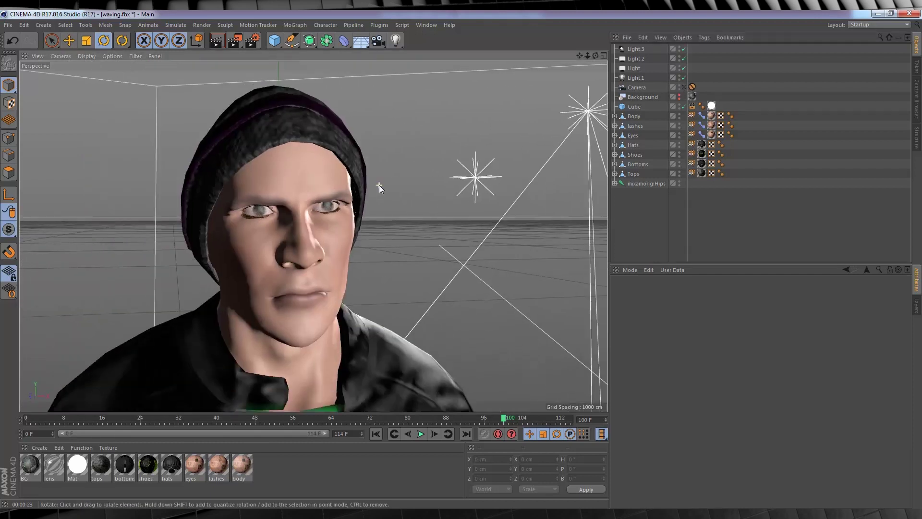
click(684, 88)
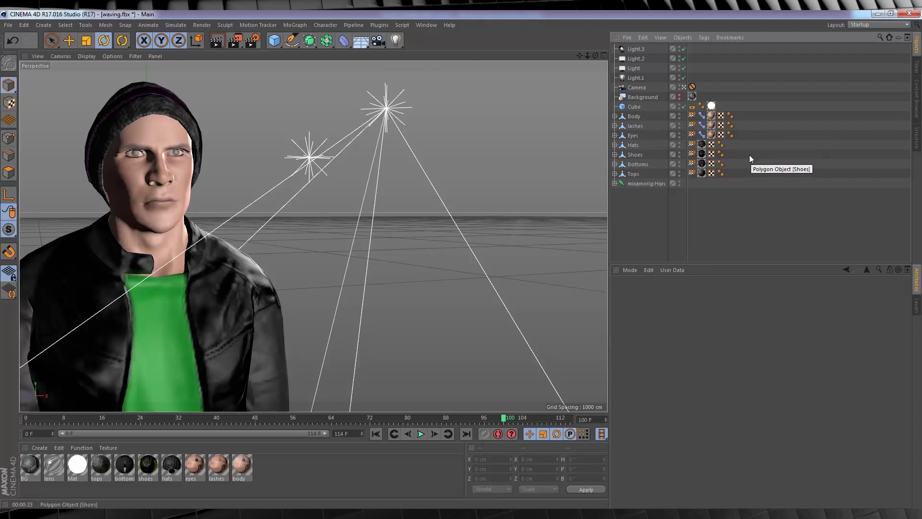
Group all the character's meshes, from Body to Tops, with the mixamorig:Hips skeleton under one null
drag(755, 113, 617, 193)
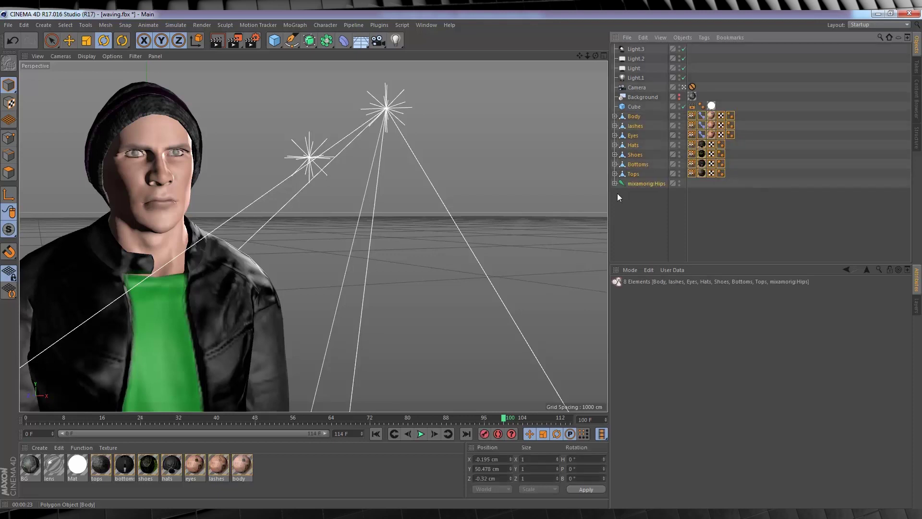
right_click(634, 146)
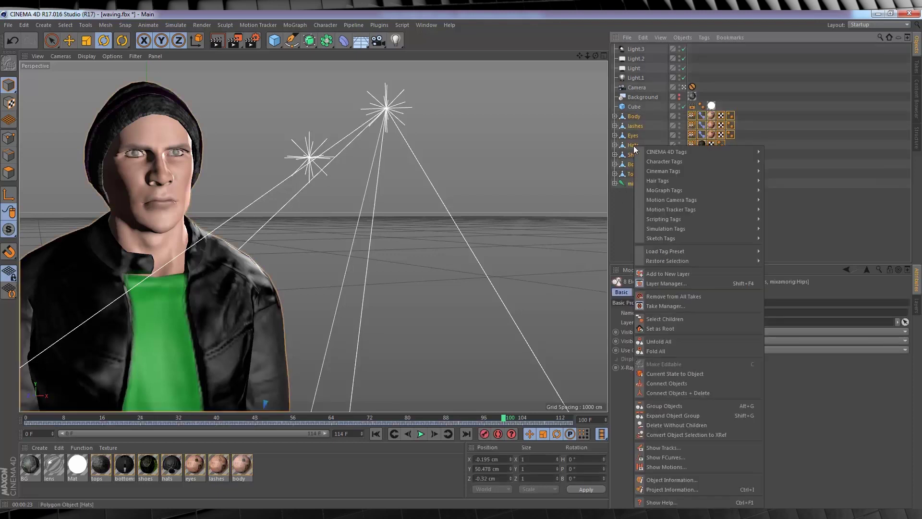
click(664, 405)
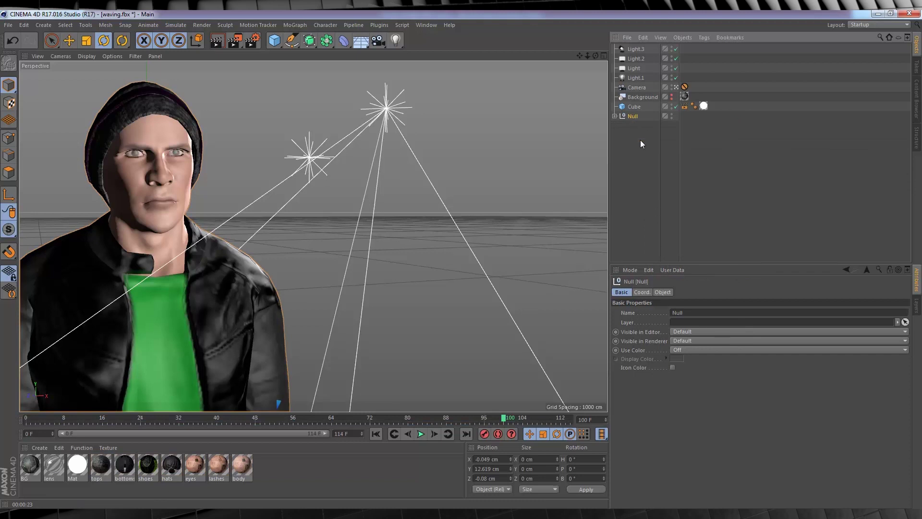
Add a Subdivision Surface object with its editor and renderer subdivisions both set to 1
click(312, 42)
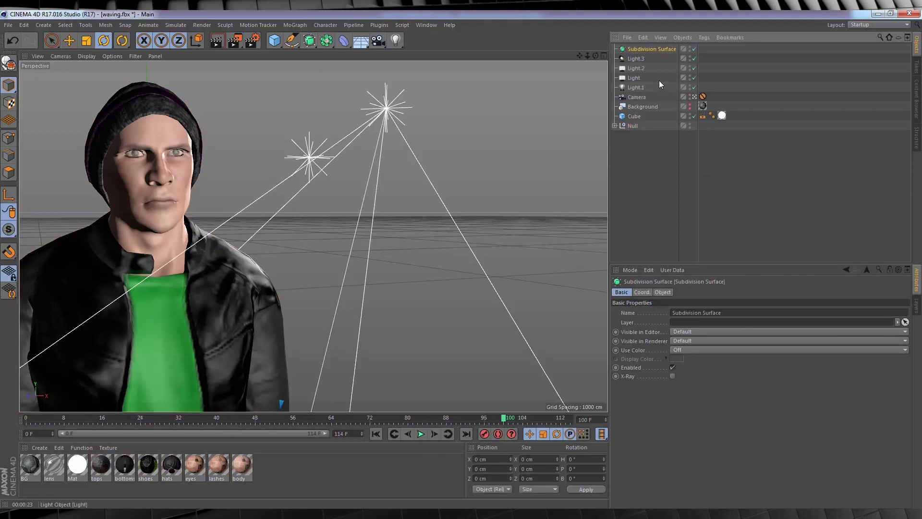
click(661, 292)
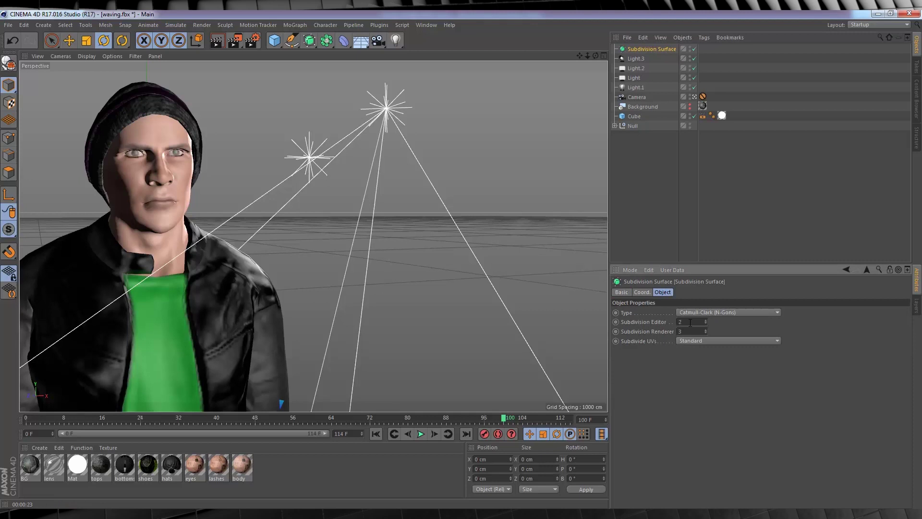
key(Return)
key(Return)
key(Return)
key(Return)
click(688, 323)
text(1)
key(Tab)
text(1)
key(Return)
Make the character's Null group a child of the Subdivision Surface and leave the camera view to check the smoothed face
click(633, 126)
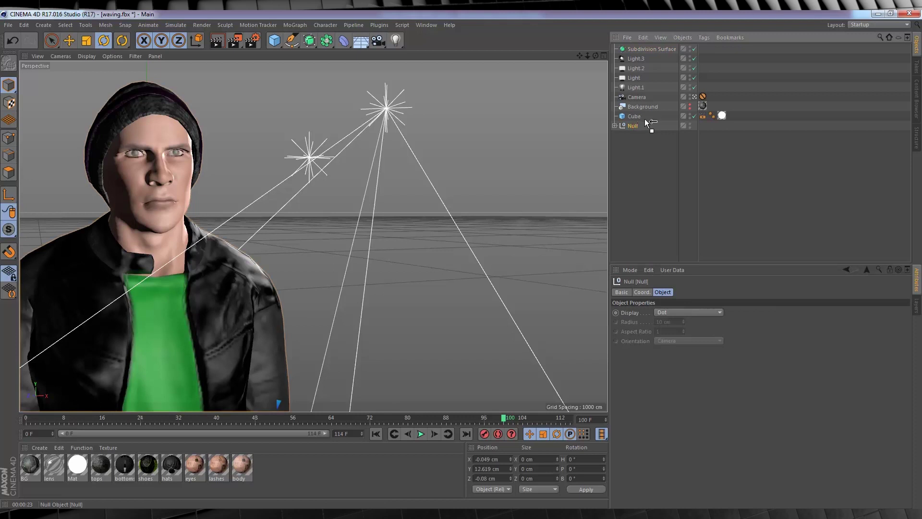
drag(645, 120, 656, 87)
drag(652, 49, 649, 48)
drag(647, 49, 648, 49)
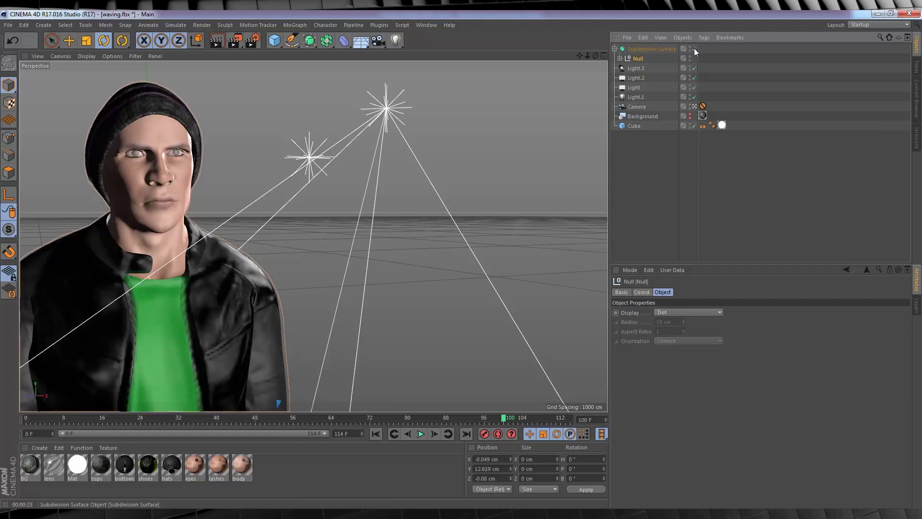
click(694, 106)
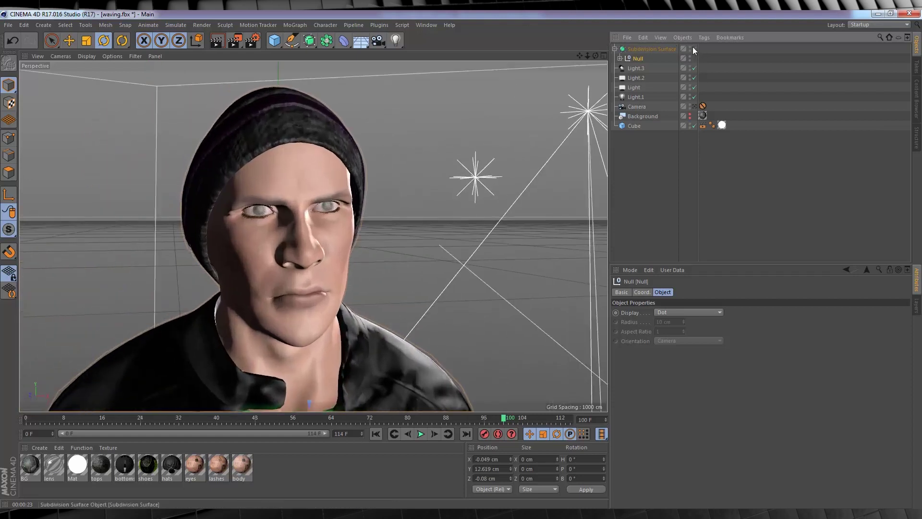
Compare the character's face with the Subdivision Surface disabled and enabled, leave it enabled, and return to the scene camera's view
click(691, 48)
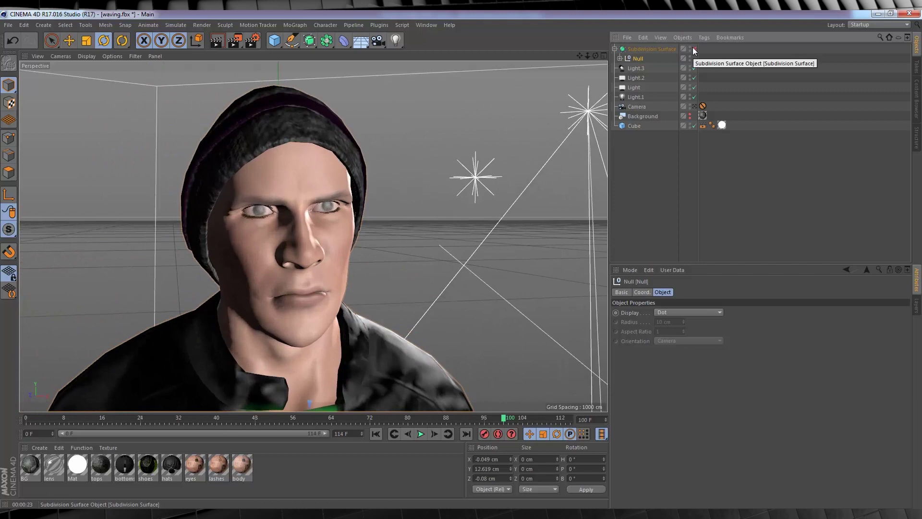
click(693, 49)
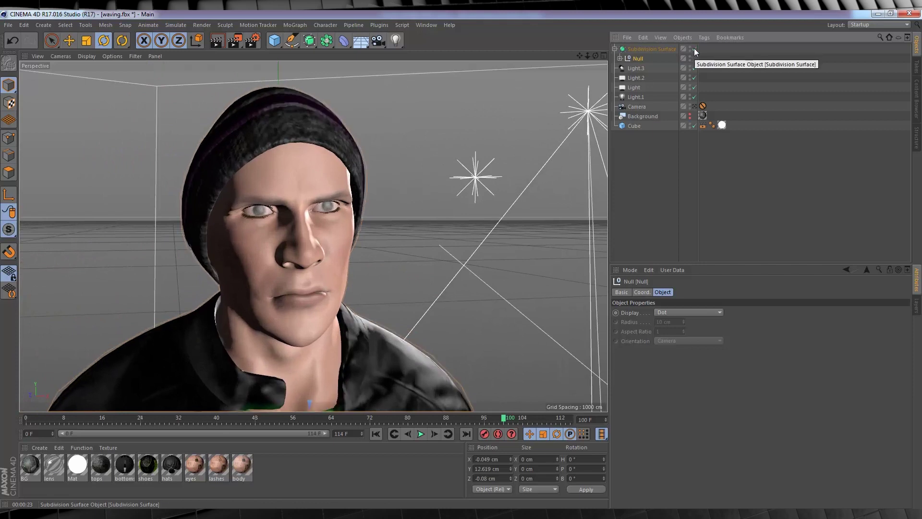
click(693, 48)
click(694, 48)
click(695, 106)
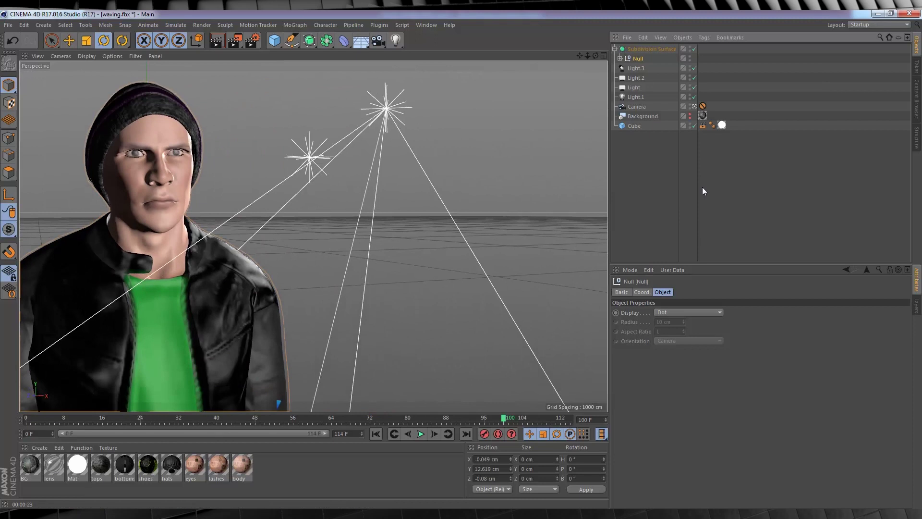
Play the waving animation with the Subdivision Surface disabled, rewind to frame 0, and enable the smoothing again
click(693, 49)
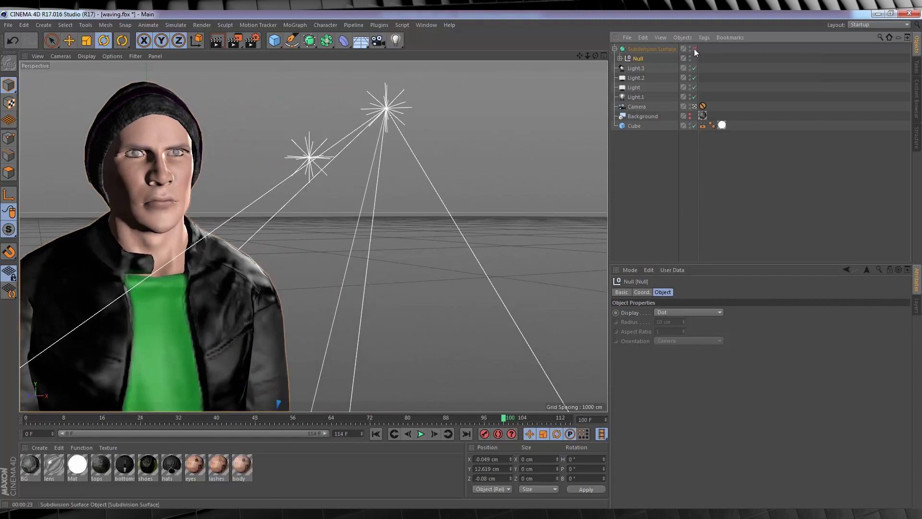
click(420, 434)
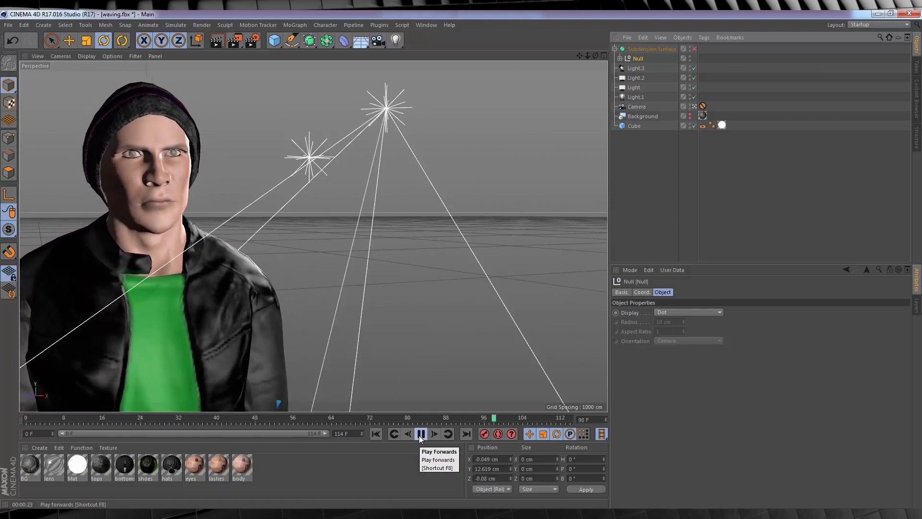
click(420, 434)
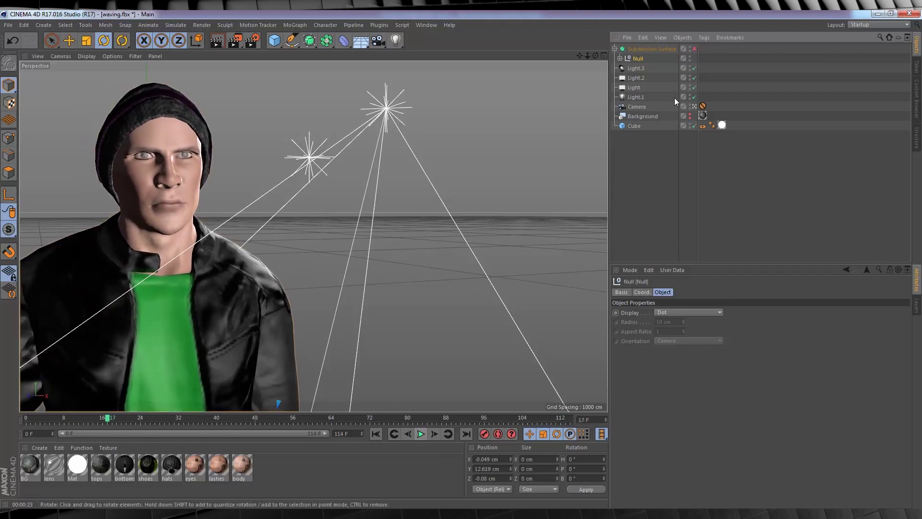
click(376, 433)
click(693, 49)
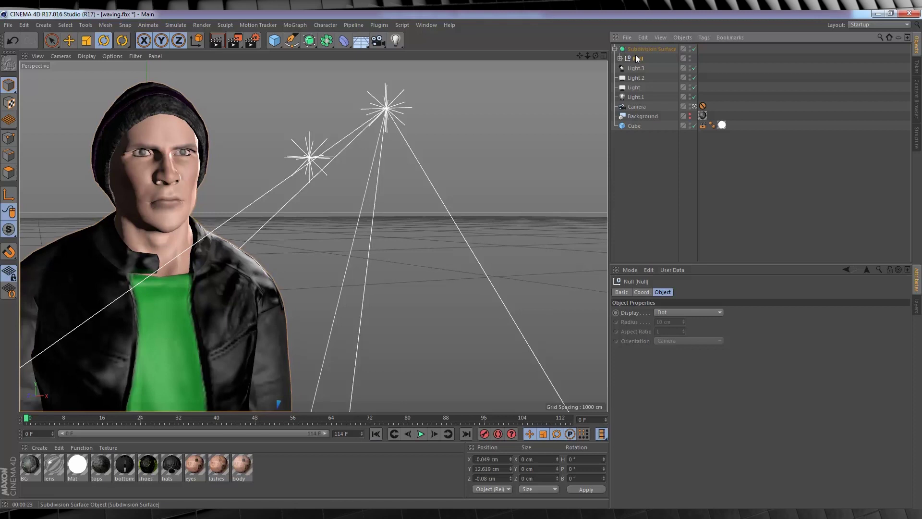
In the render settings, set anti-aliasing to Best and enable the alpha channel for the saved image
click(252, 42)
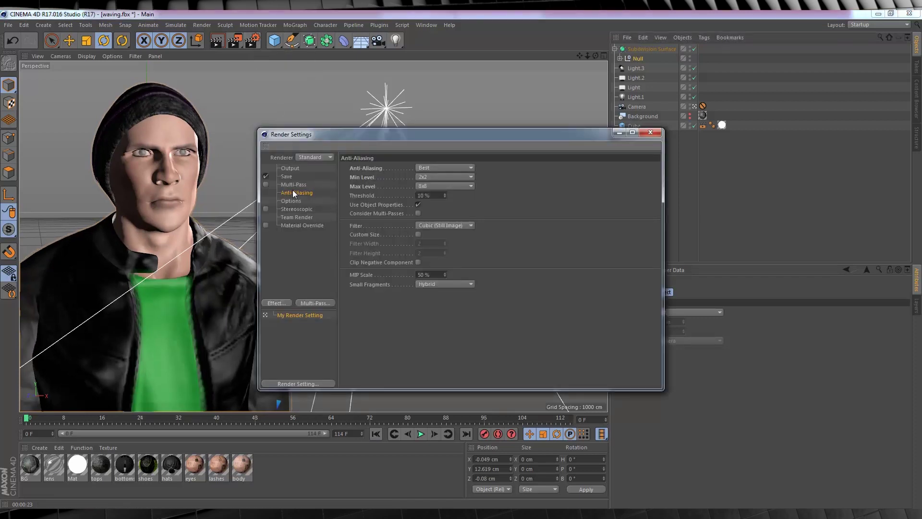
click(450, 167)
click(444, 180)
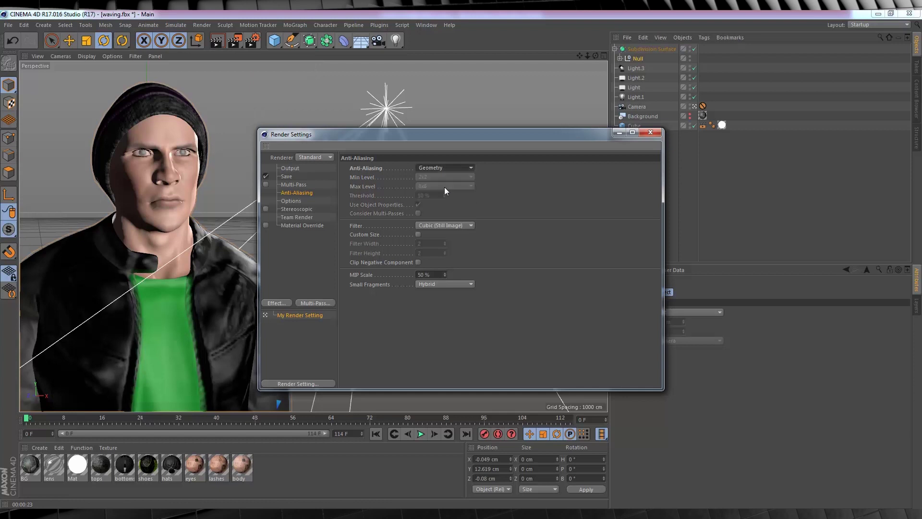
click(437, 169)
click(445, 178)
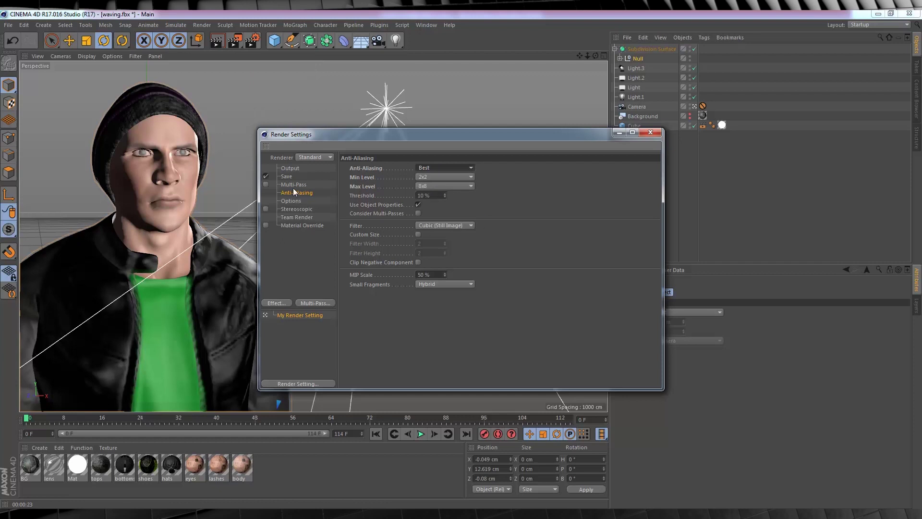
click(286, 177)
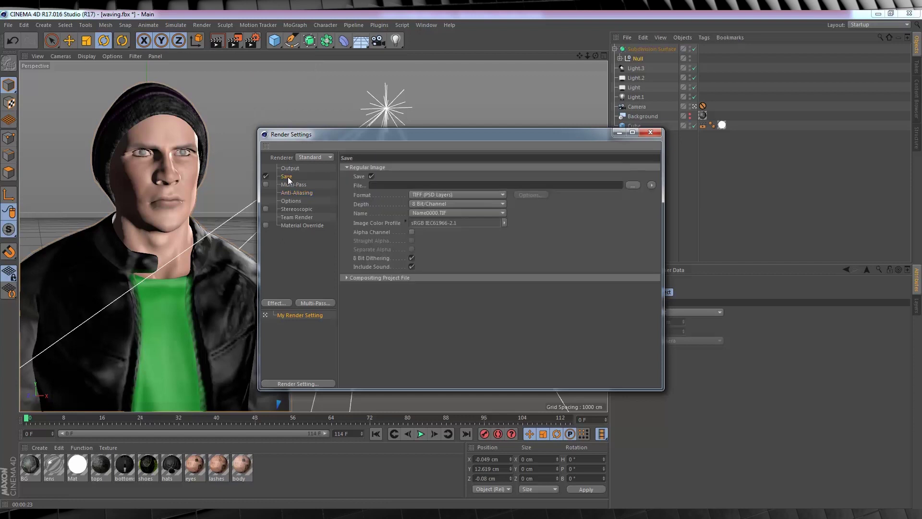
click(412, 232)
click(648, 133)
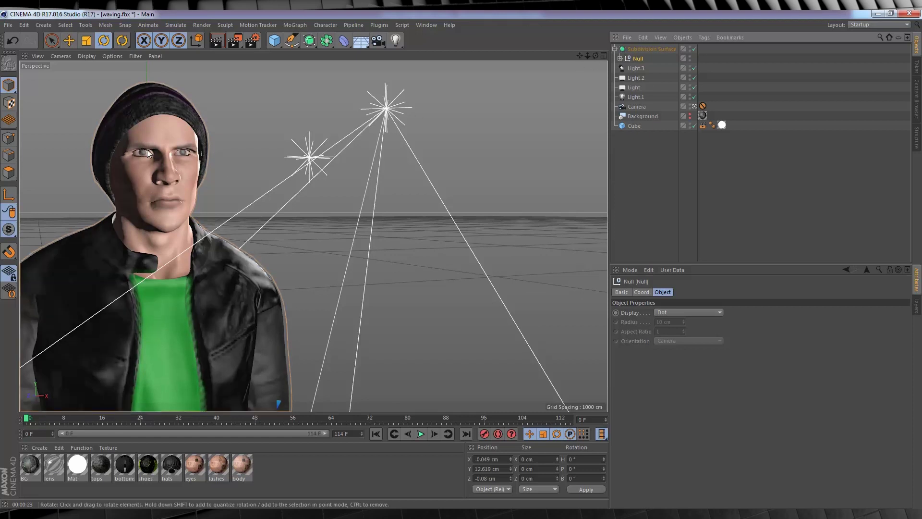
In the Body mesh's Pose Morph tag, set Smile_Left to 97% and Smile_Right to 98%
click(620, 59)
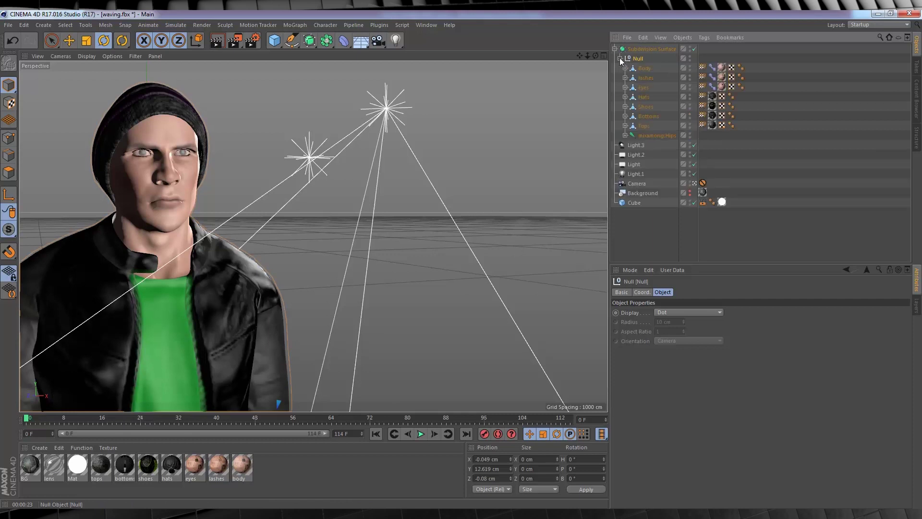
click(712, 68)
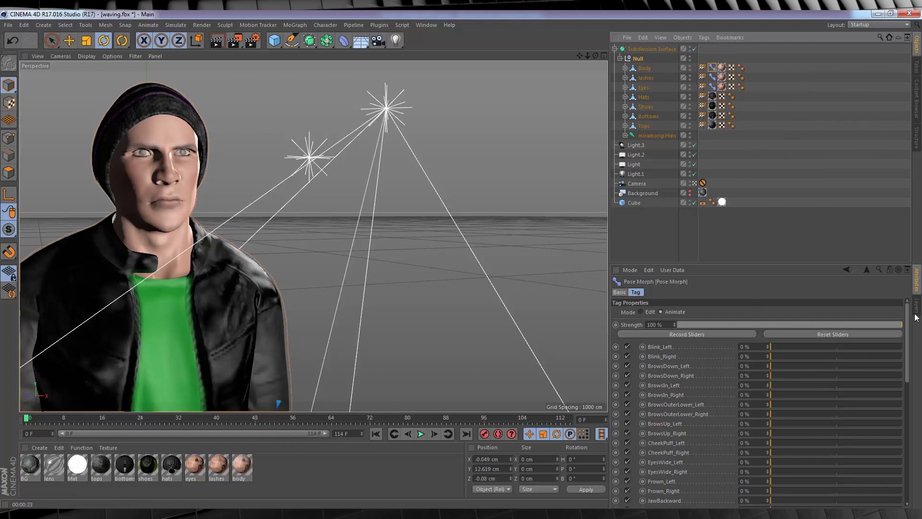
drag(909, 315, 915, 436)
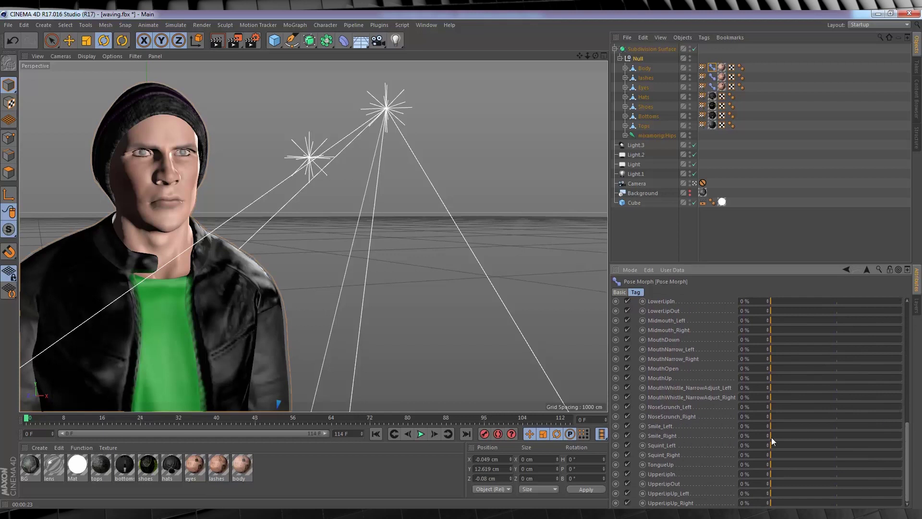
drag(771, 434, 901, 435)
click(902, 425)
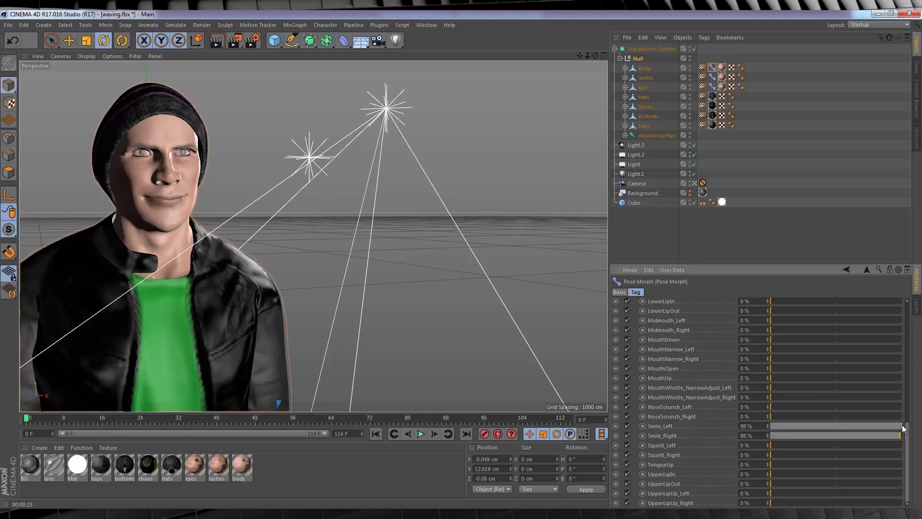
mouse_move(891, 426)
mouse_down()
mouse_move(856, 426)
mouse_move(879, 425)
mouse_up()
Open the character's mouth slightly by setting the MouthOpen morph to 14%
click(850, 369)
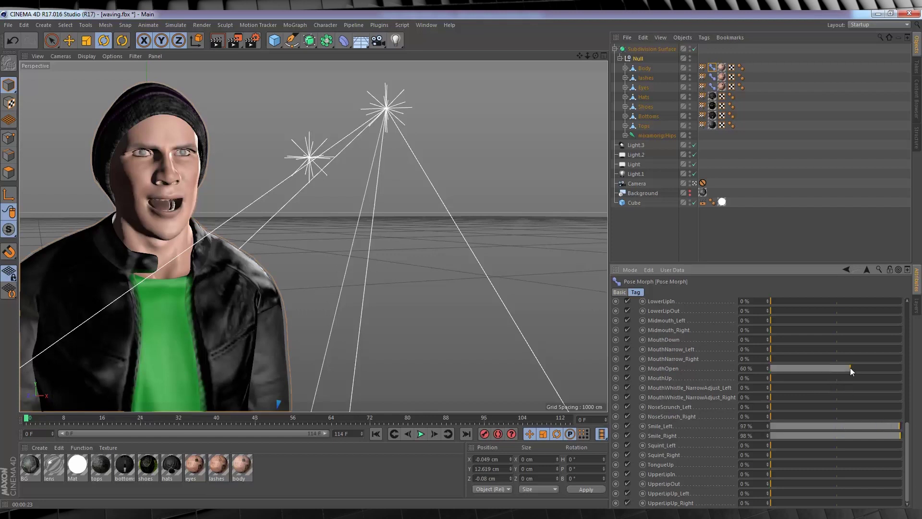
click(773, 368)
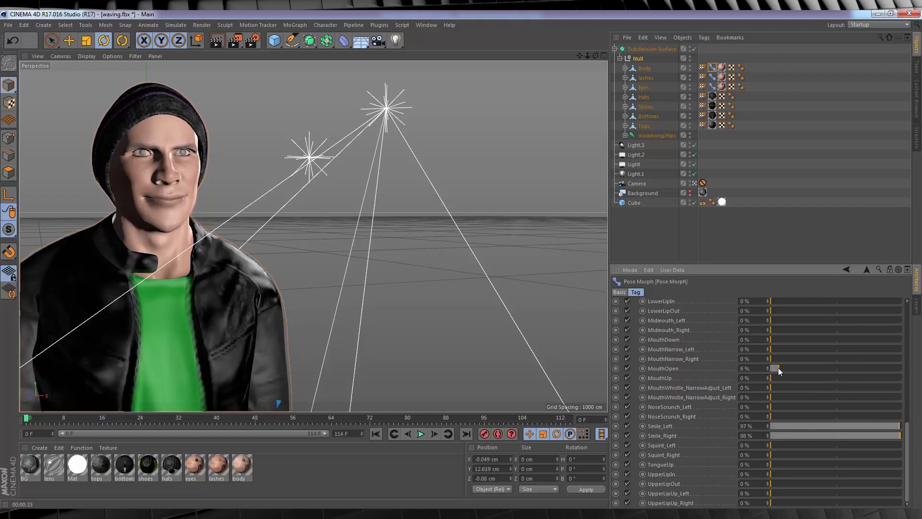
drag(778, 367, 795, 368)
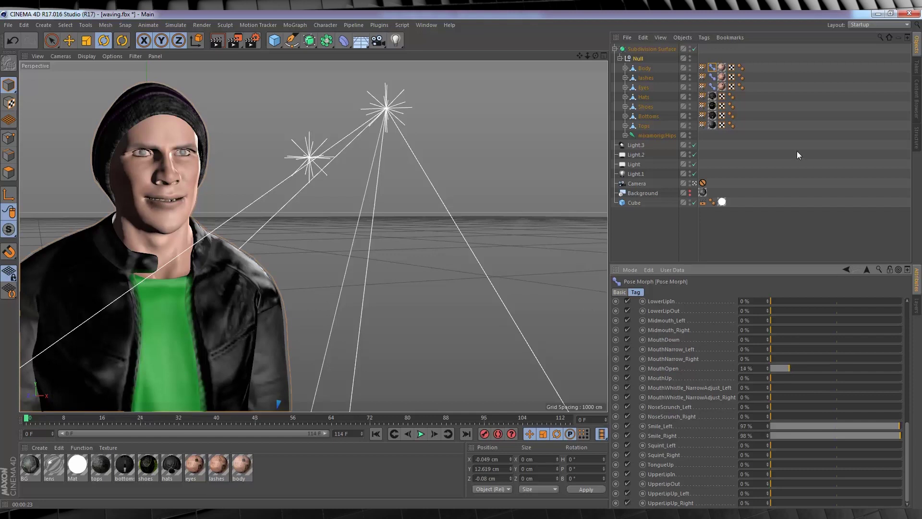
Disable the Subdivision Surface and play the animation to check the smiling face in motion
click(694, 49)
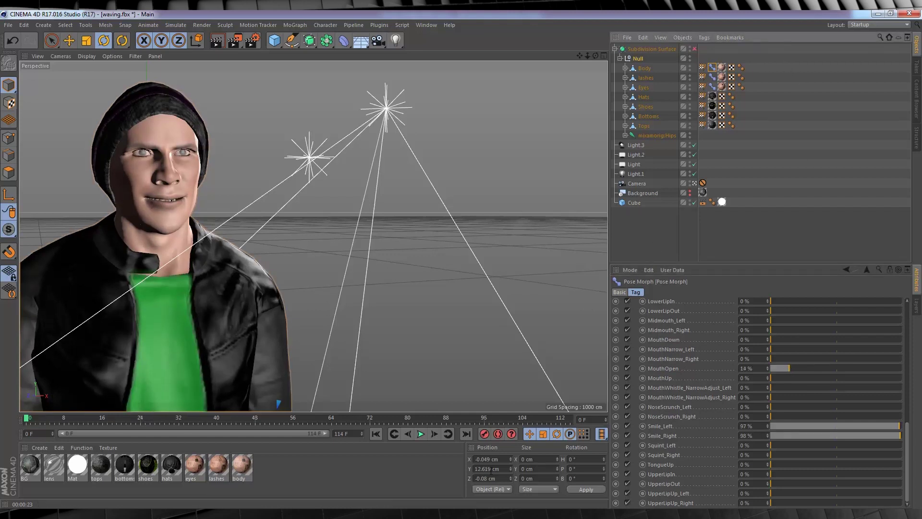
click(421, 434)
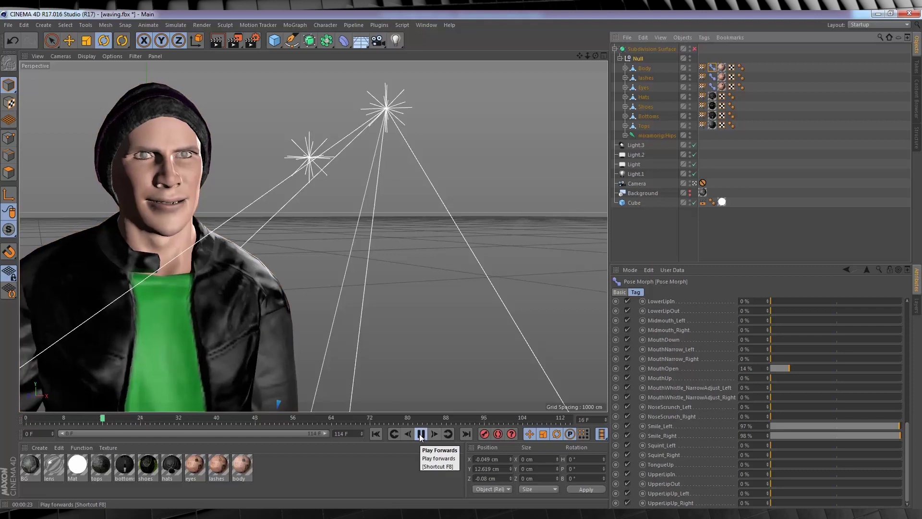